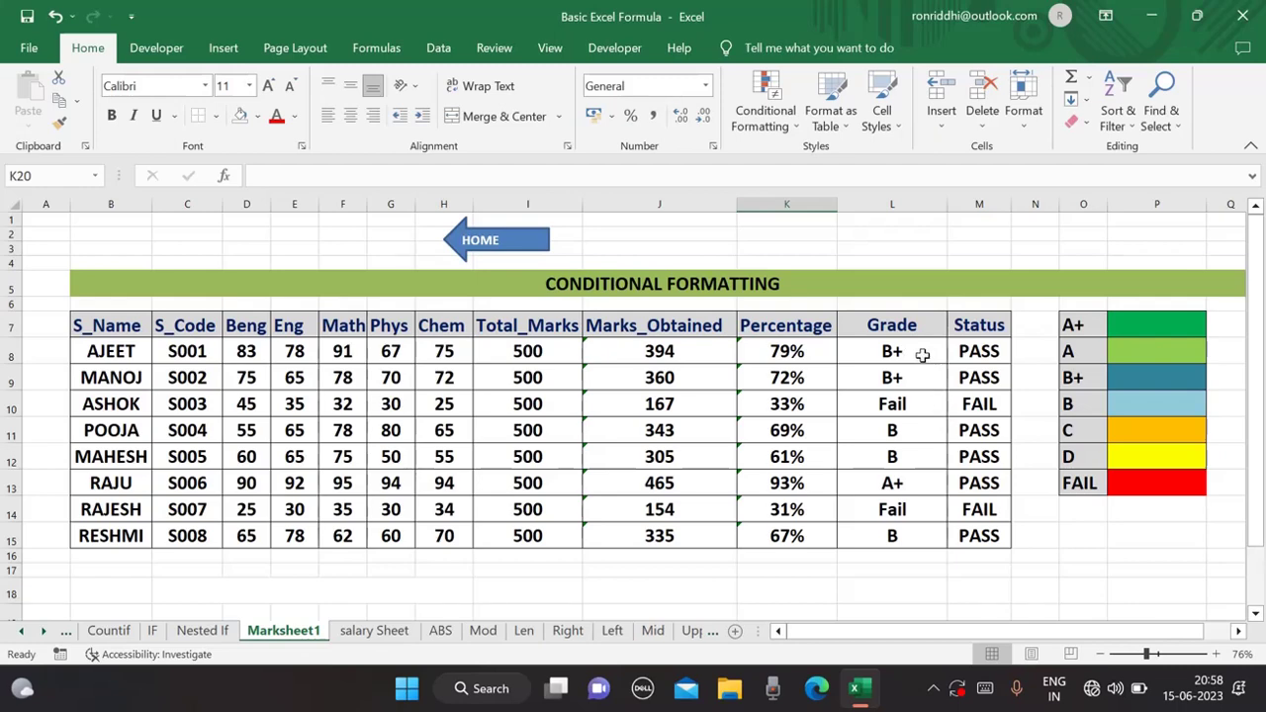
Step: Select grade cells L8:L15 and add an Equal To rule filling A+ grades green
left_click_drag(910, 354, 907, 524)
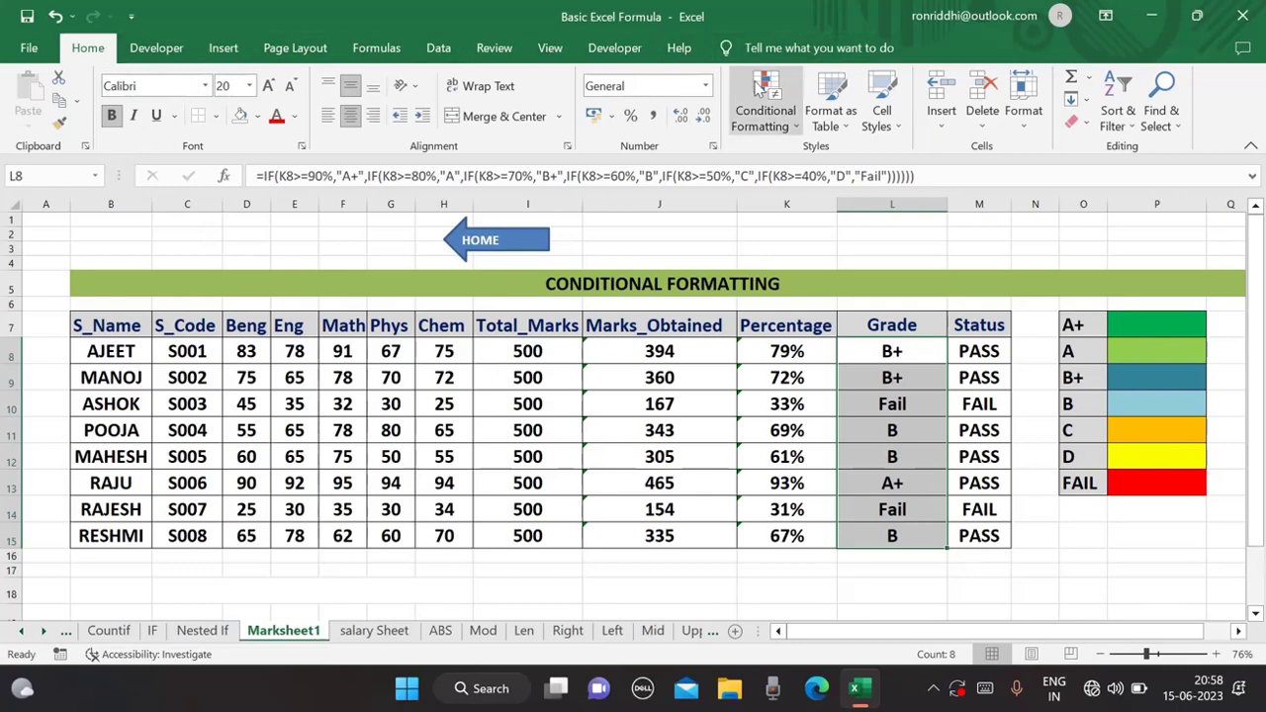
left_click(798, 133)
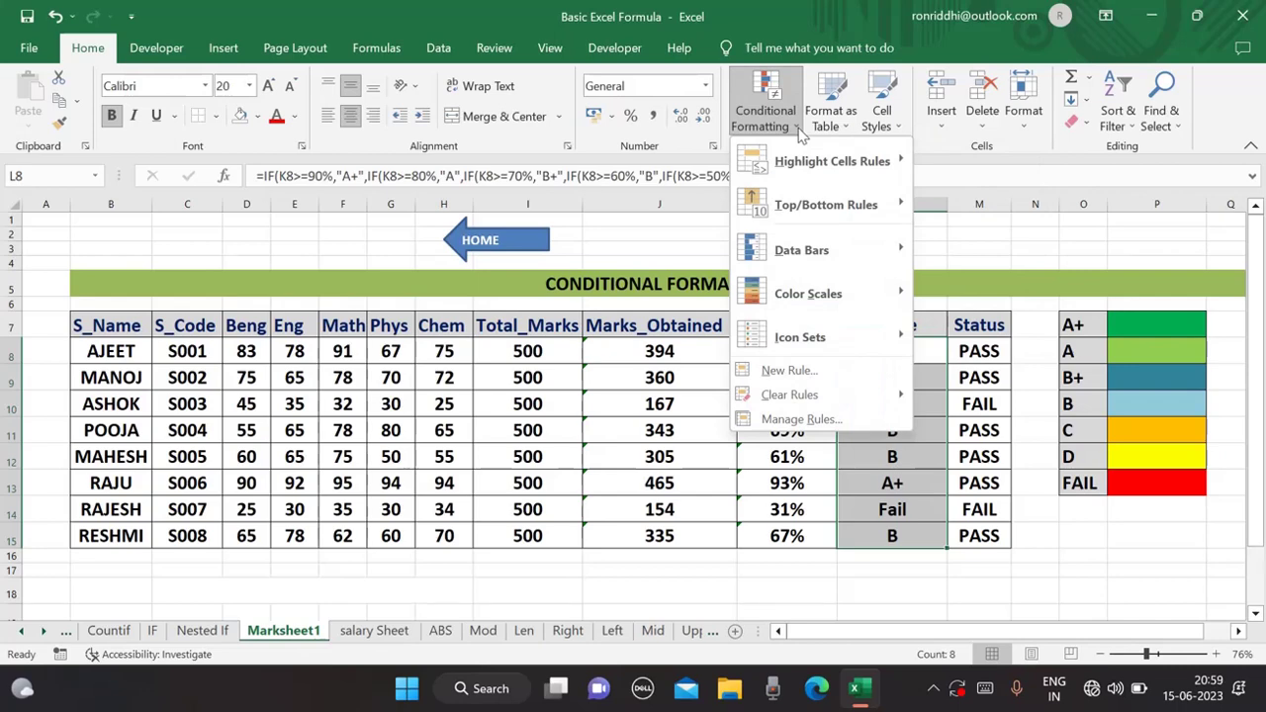
mouse_move(809, 170)
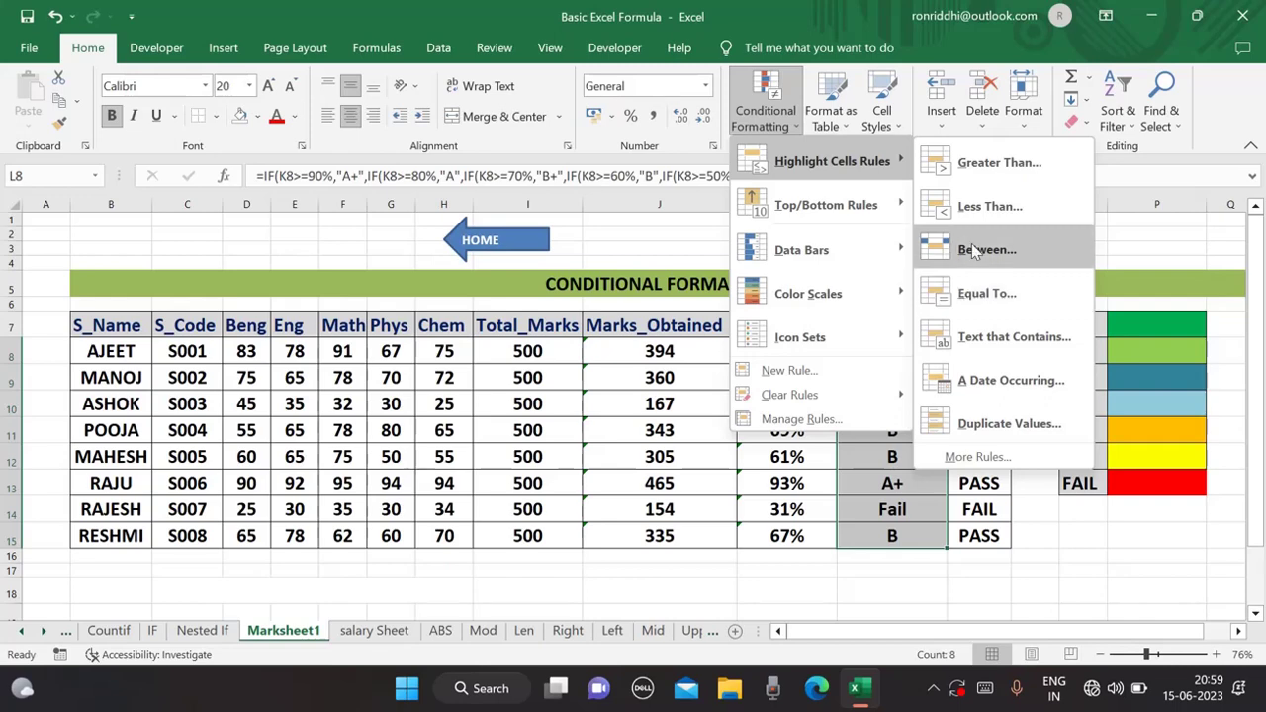
left_click(977, 293)
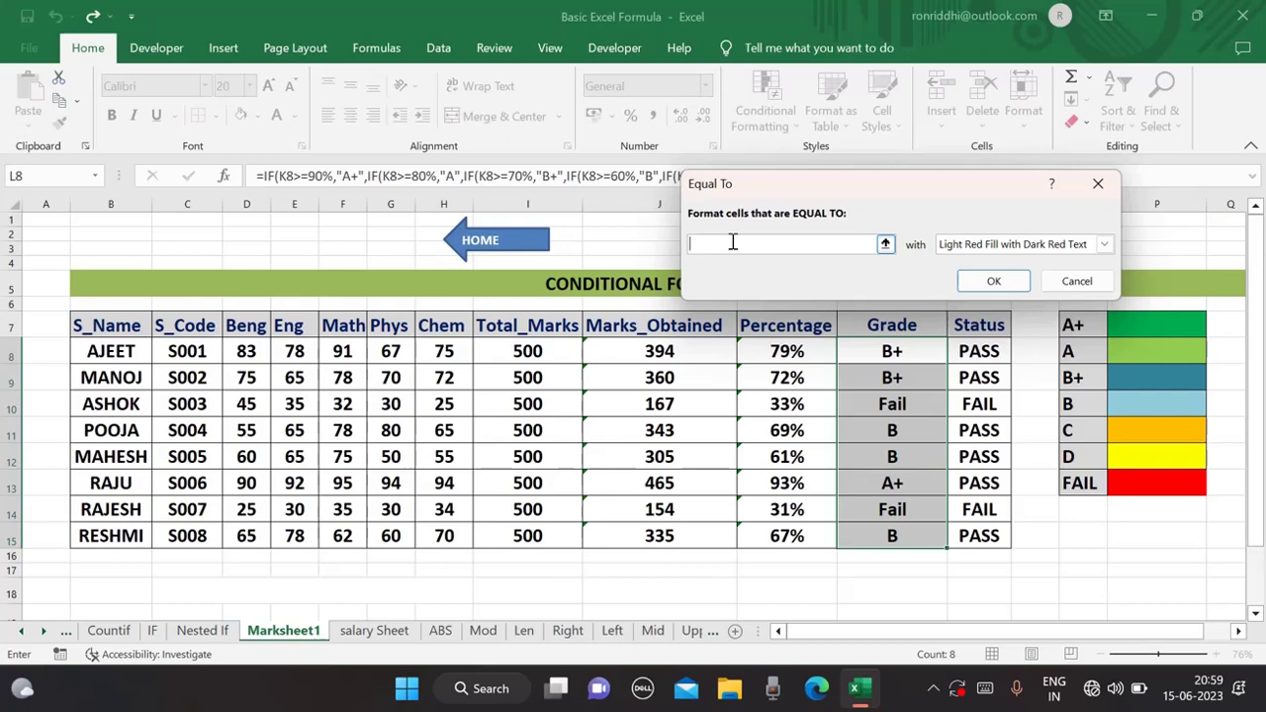
type("A")
type("+")
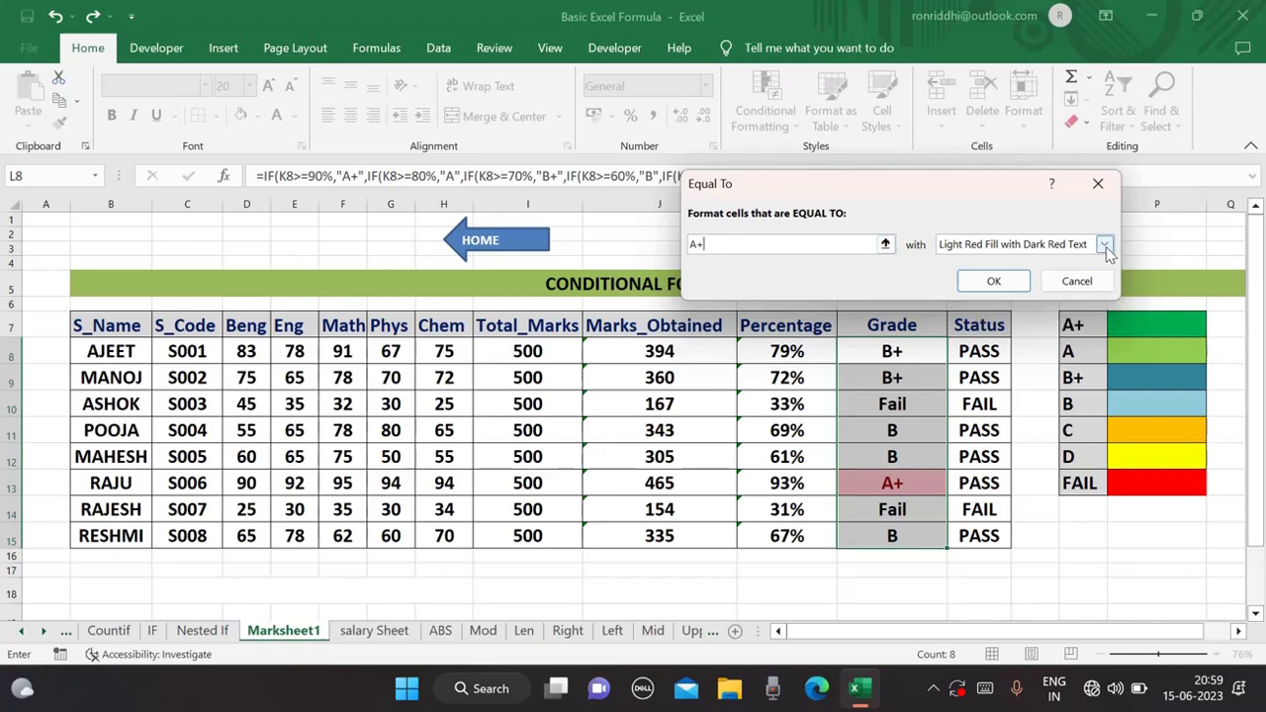
left_click(1106, 249)
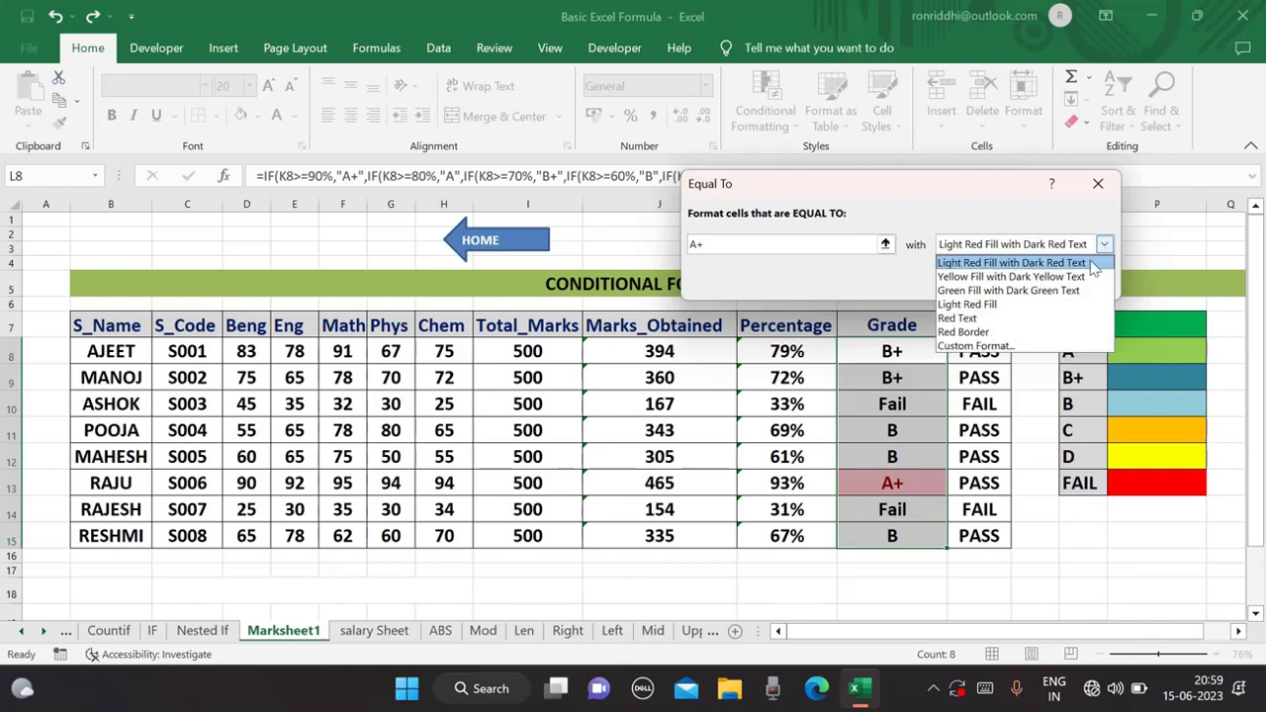
left_click(996, 347)
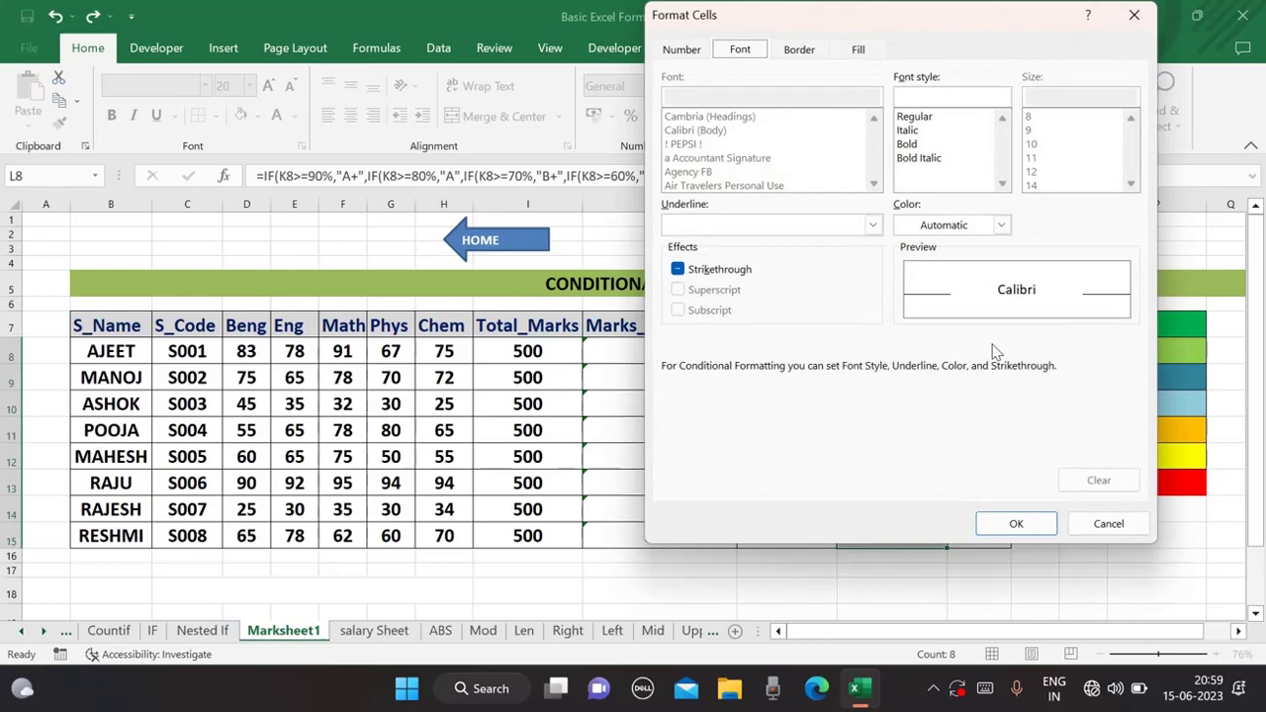
left_click(871, 55)
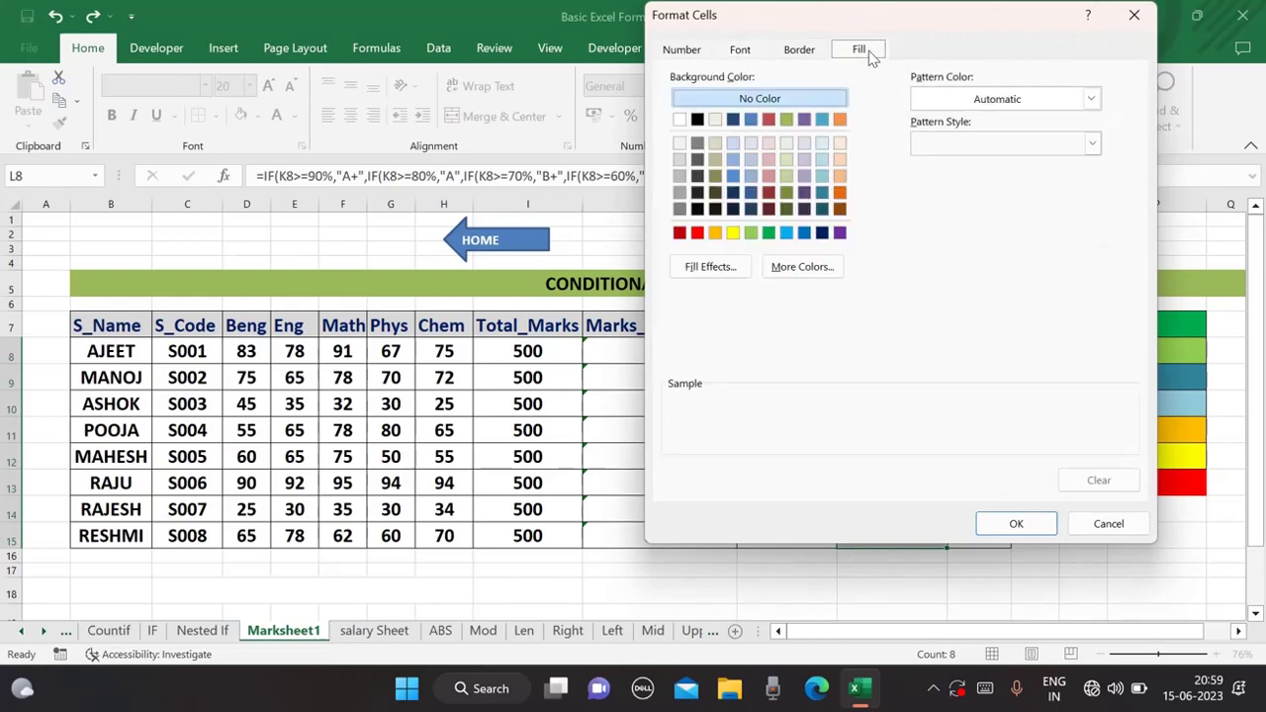
left_click(769, 233)
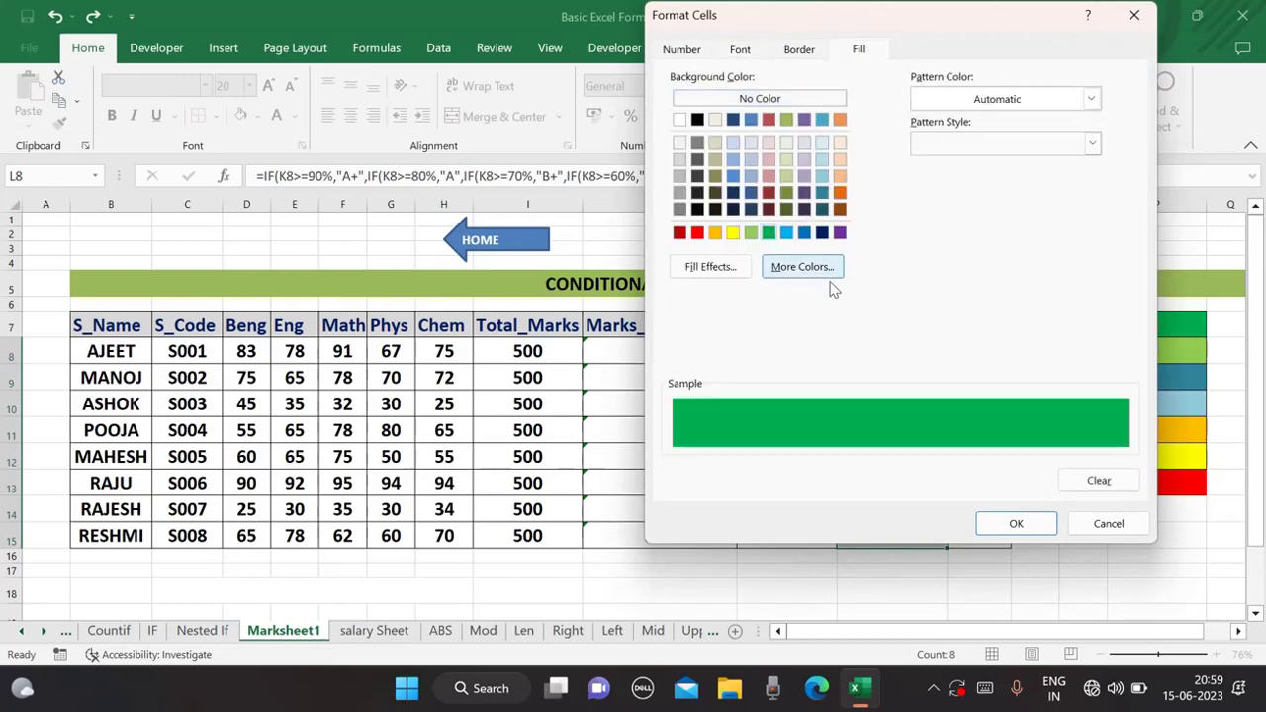
left_click(1022, 526)
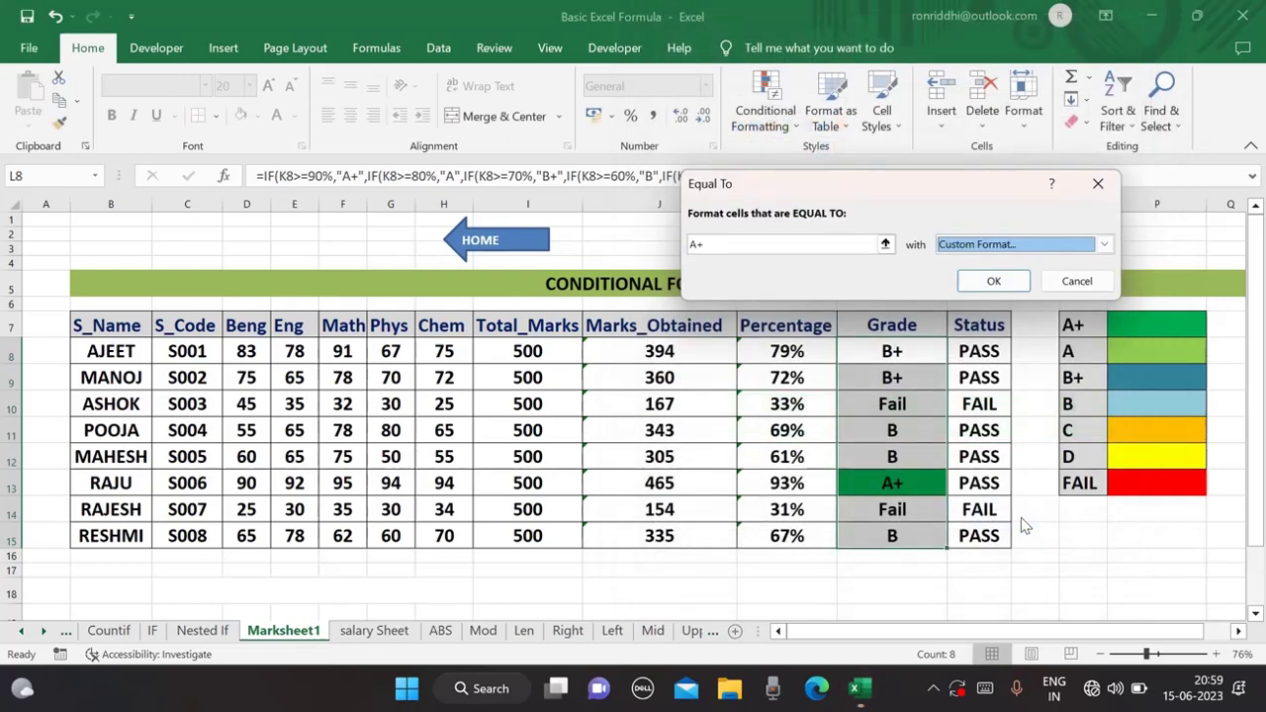
left_click(995, 281)
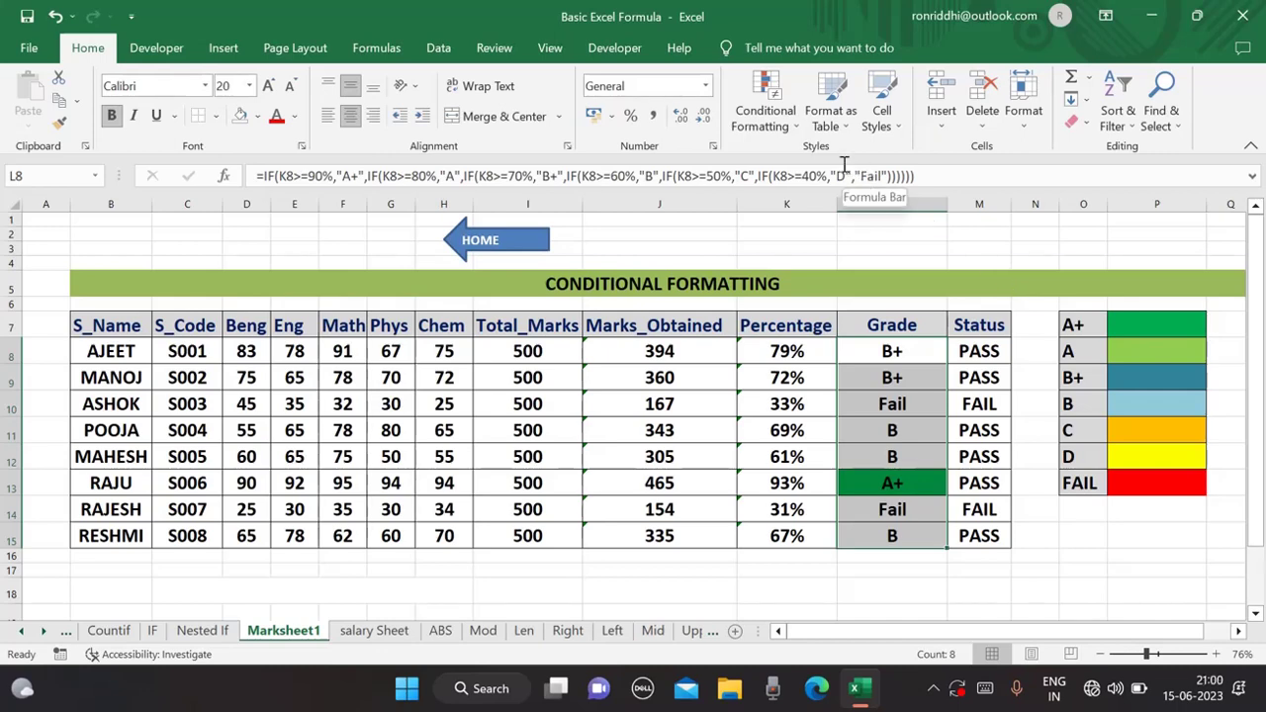
Step: Add an Equal To rule giving grade A cells a custom light green fill
left_click(795, 134)
mouse_move(792, 159)
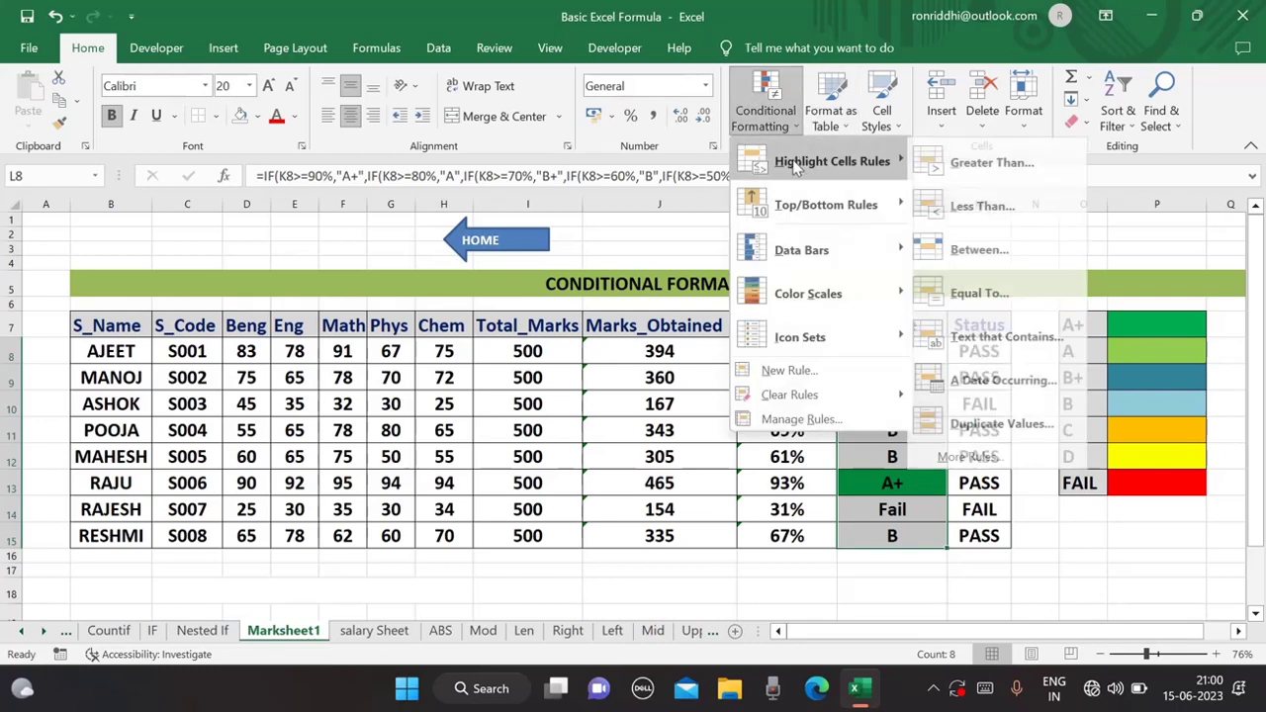
left_click(975, 295)
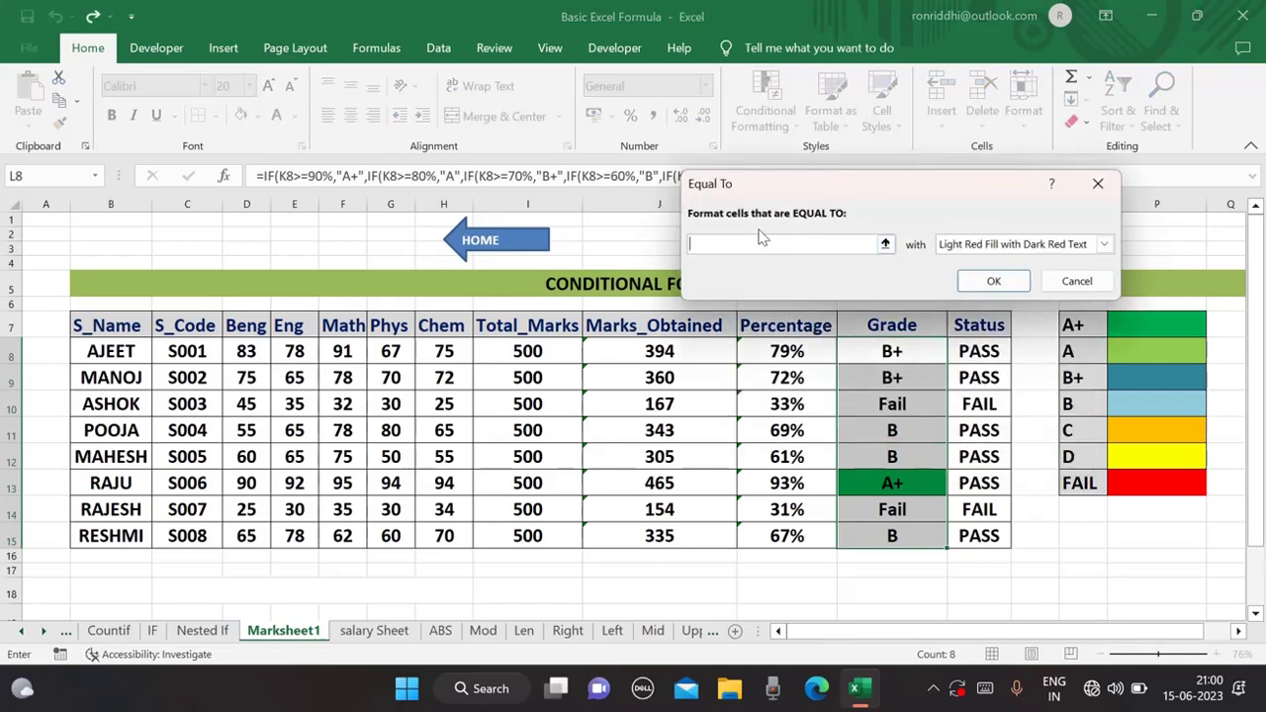
type("A")
left_click(1104, 248)
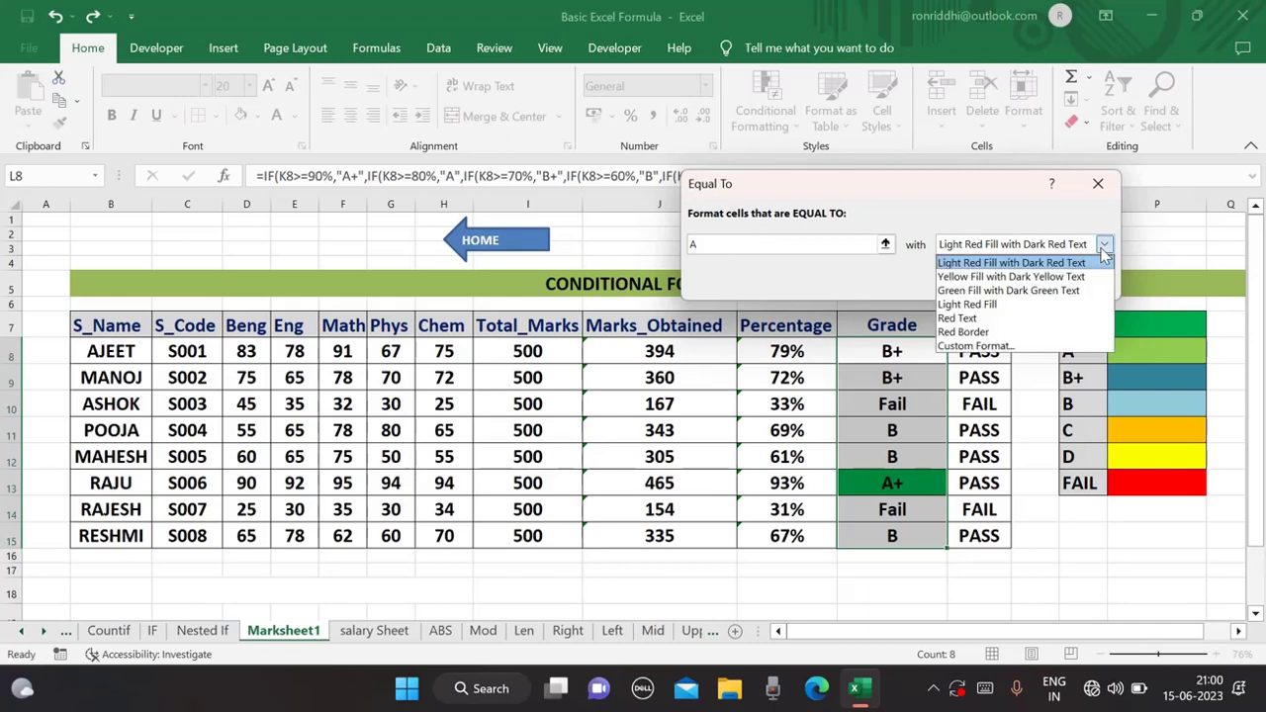
left_click(974, 345)
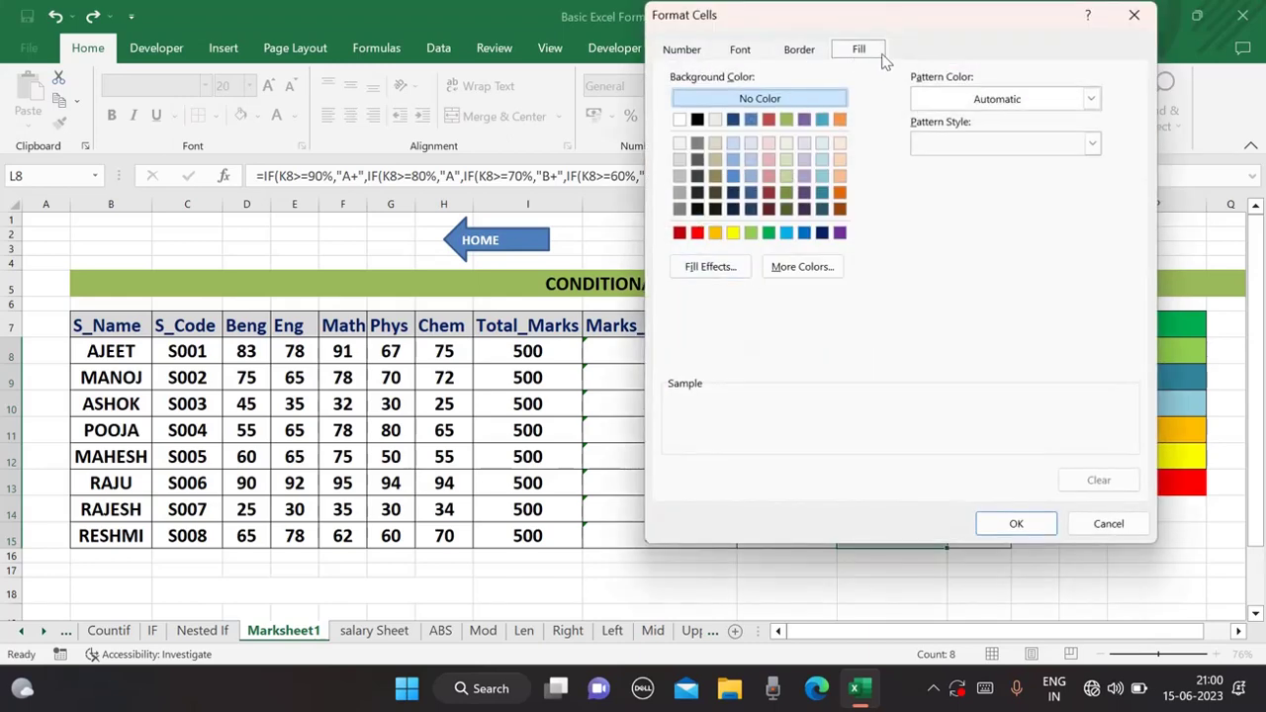
left_click(751, 234)
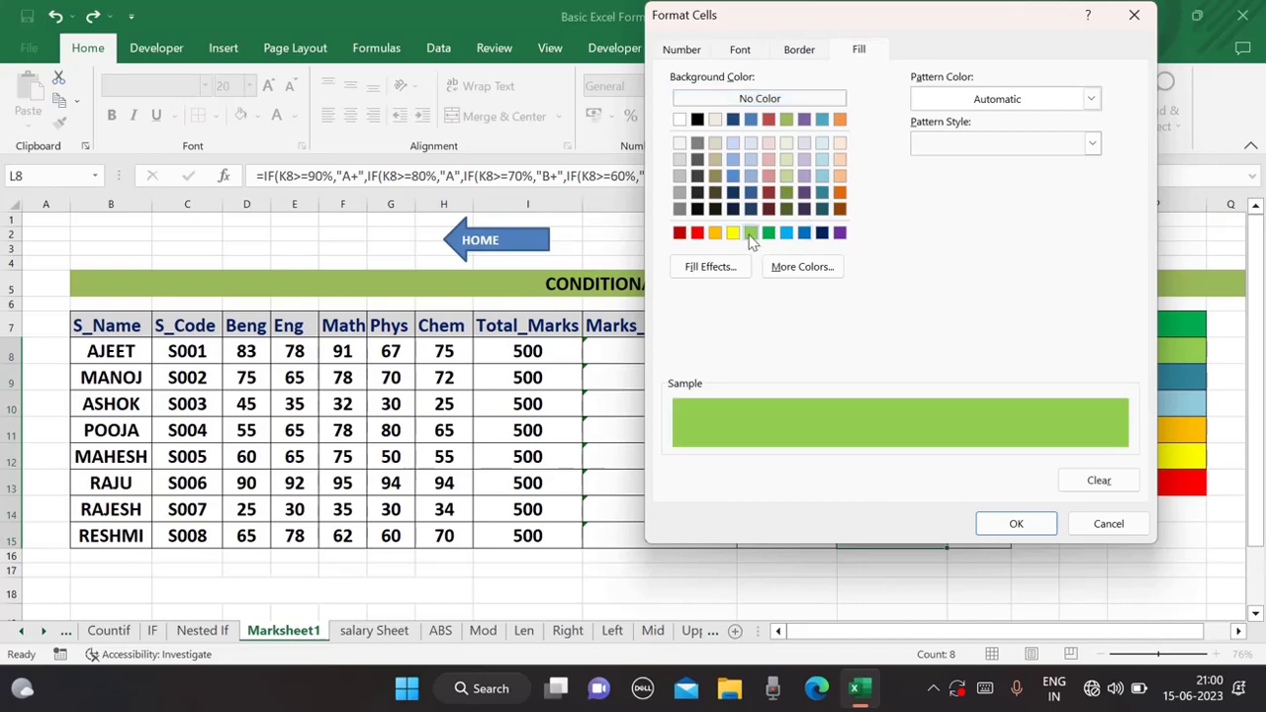
left_click(1019, 523)
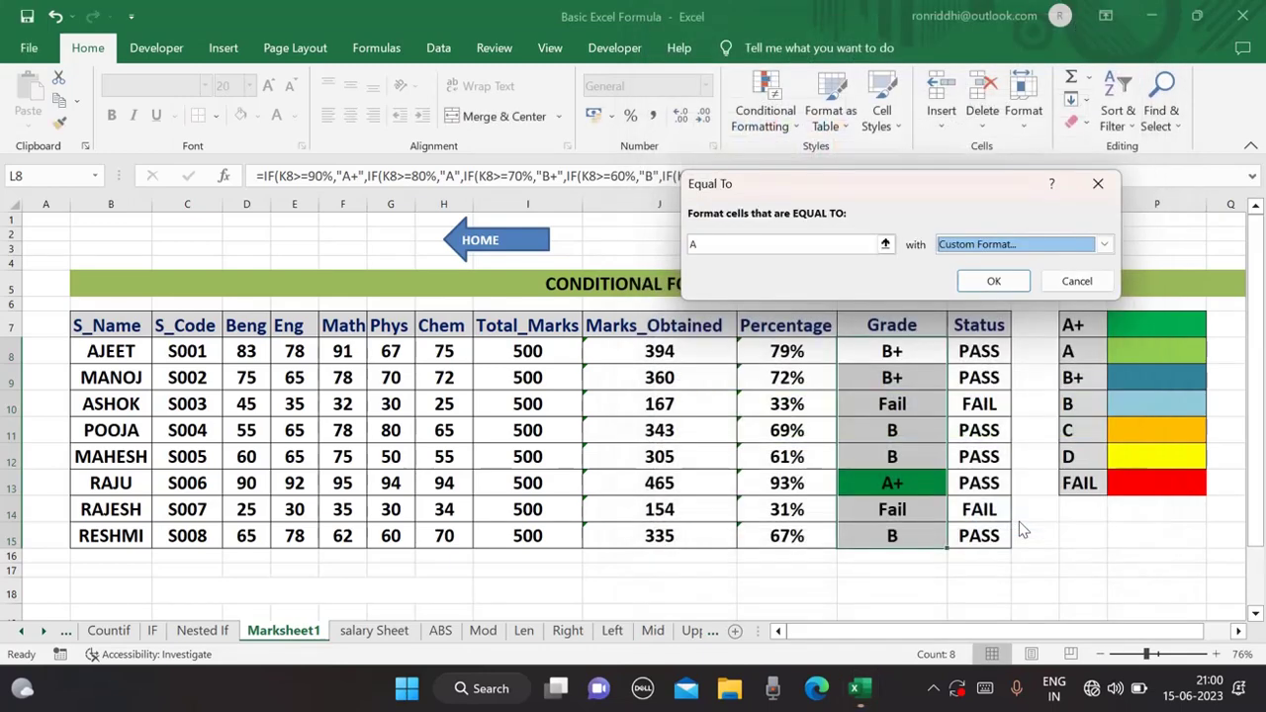
left_click(994, 281)
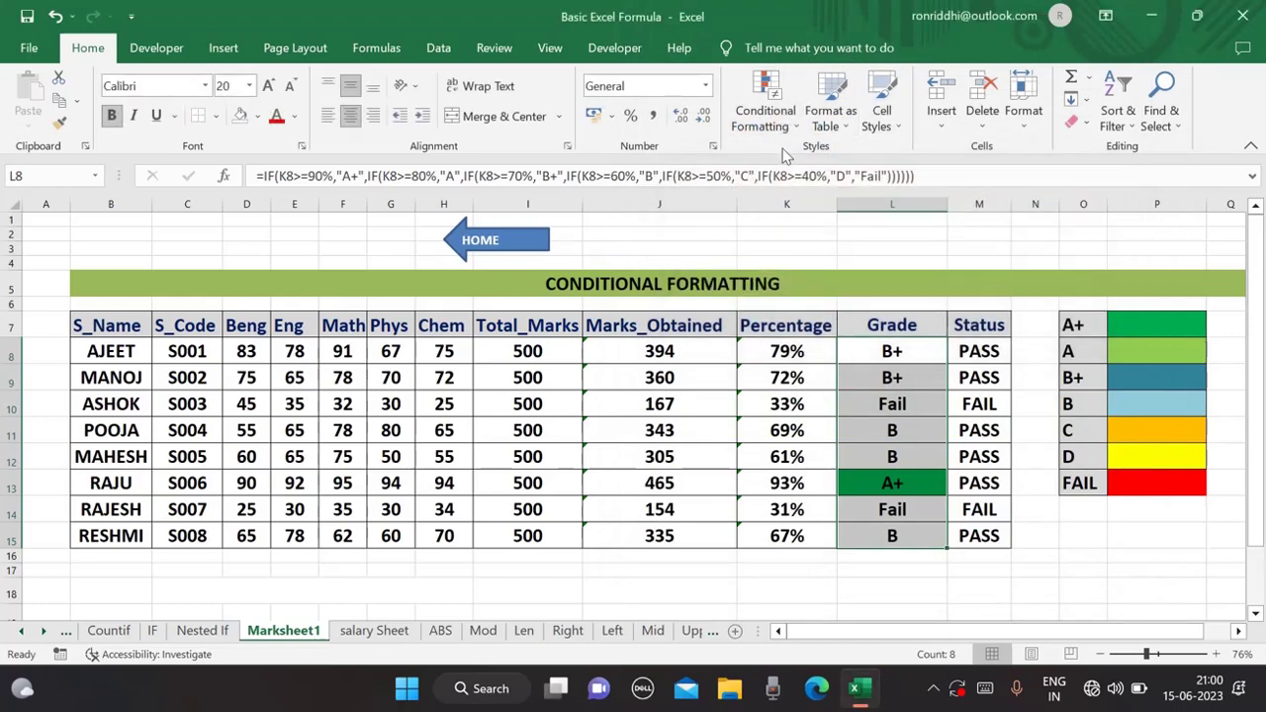
Step: Add an Equal To rule giving B+ grades a custom teal fill
left_click(797, 126)
mouse_move(805, 165)
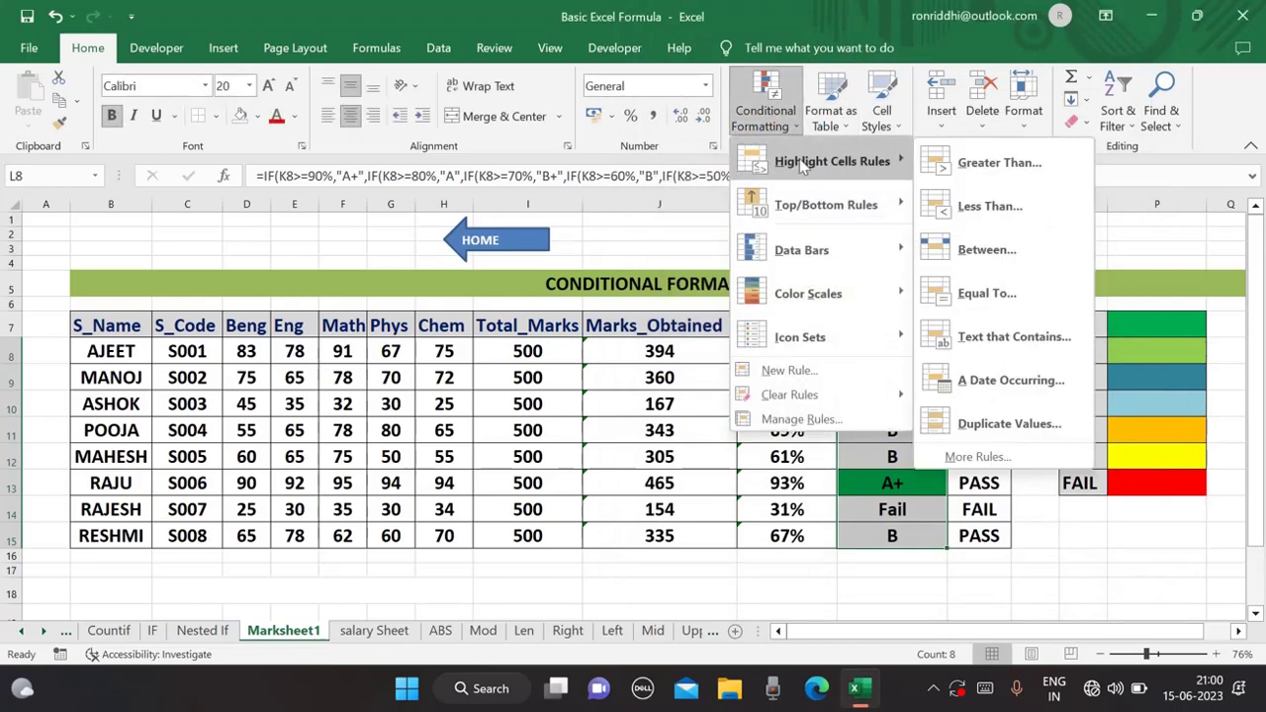
left_click(984, 292)
type("B")
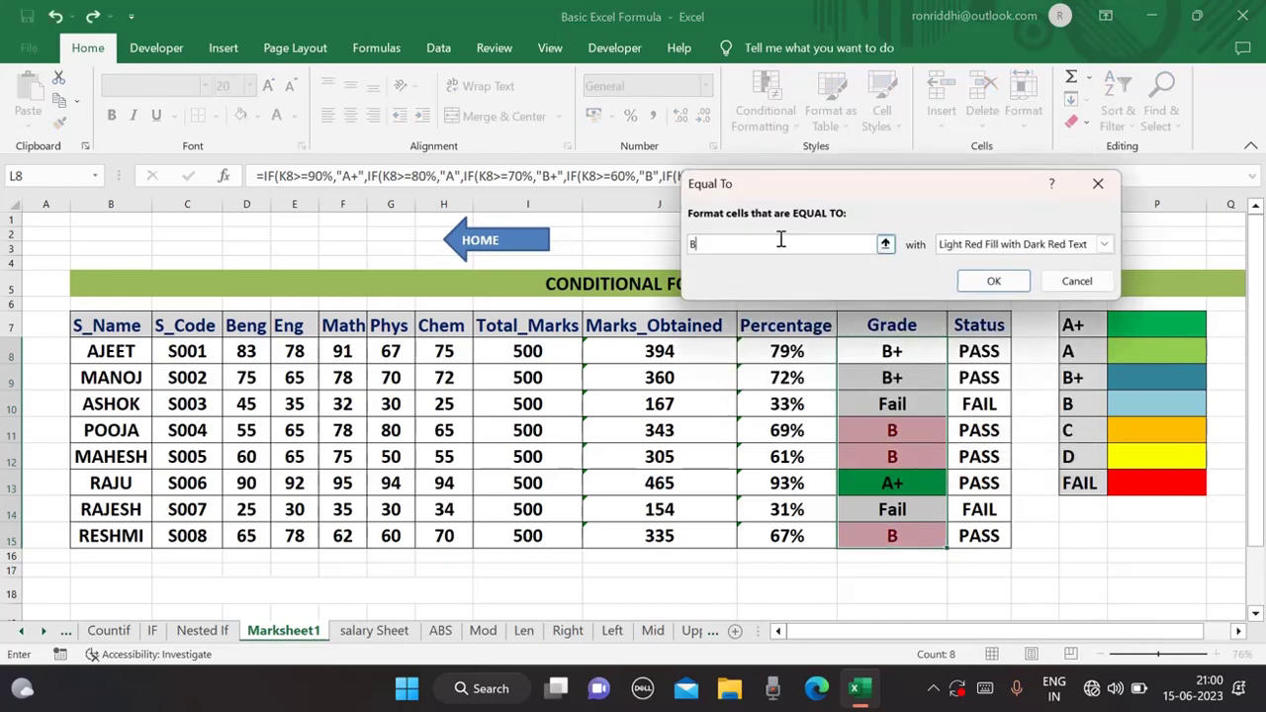
type("+")
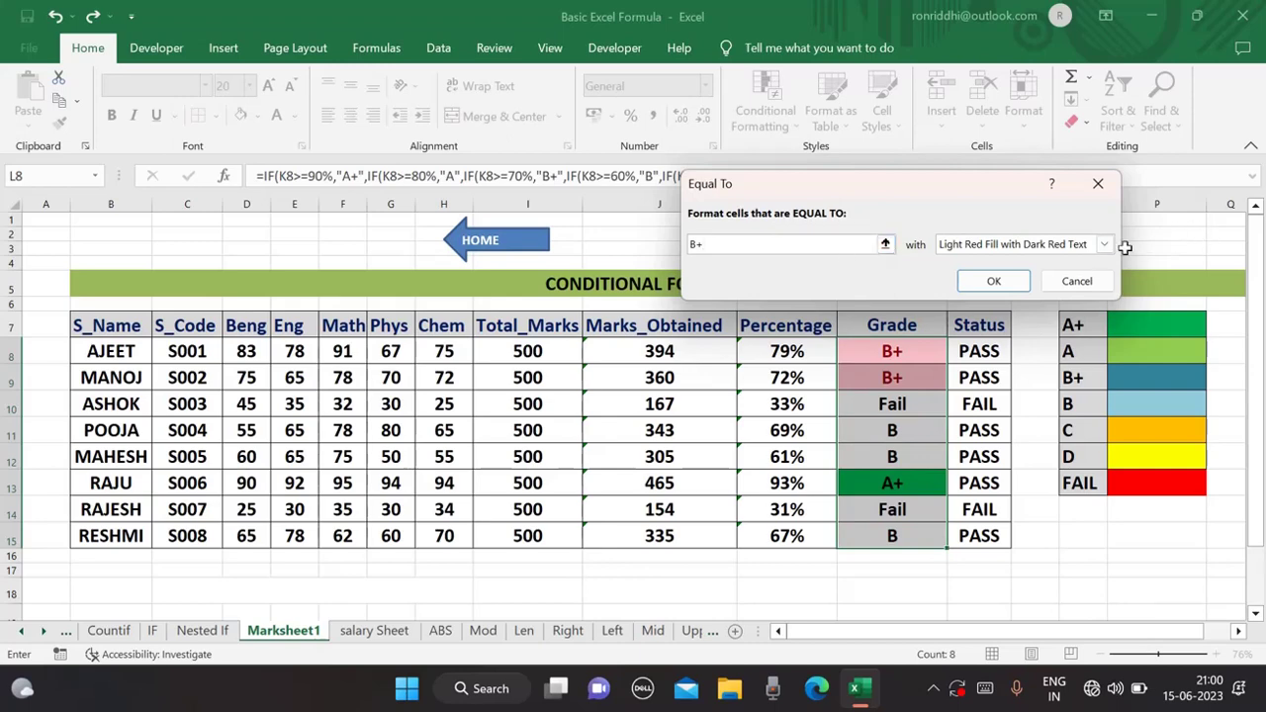
left_click(1104, 244)
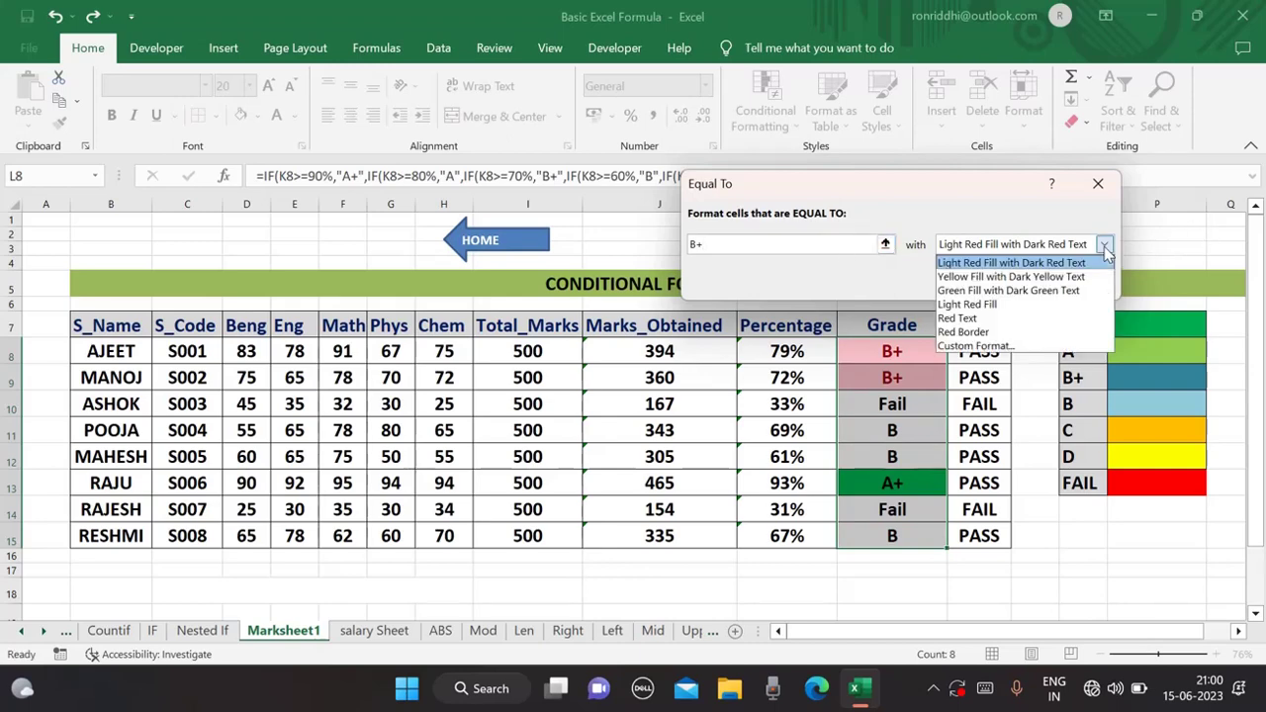
left_click(989, 347)
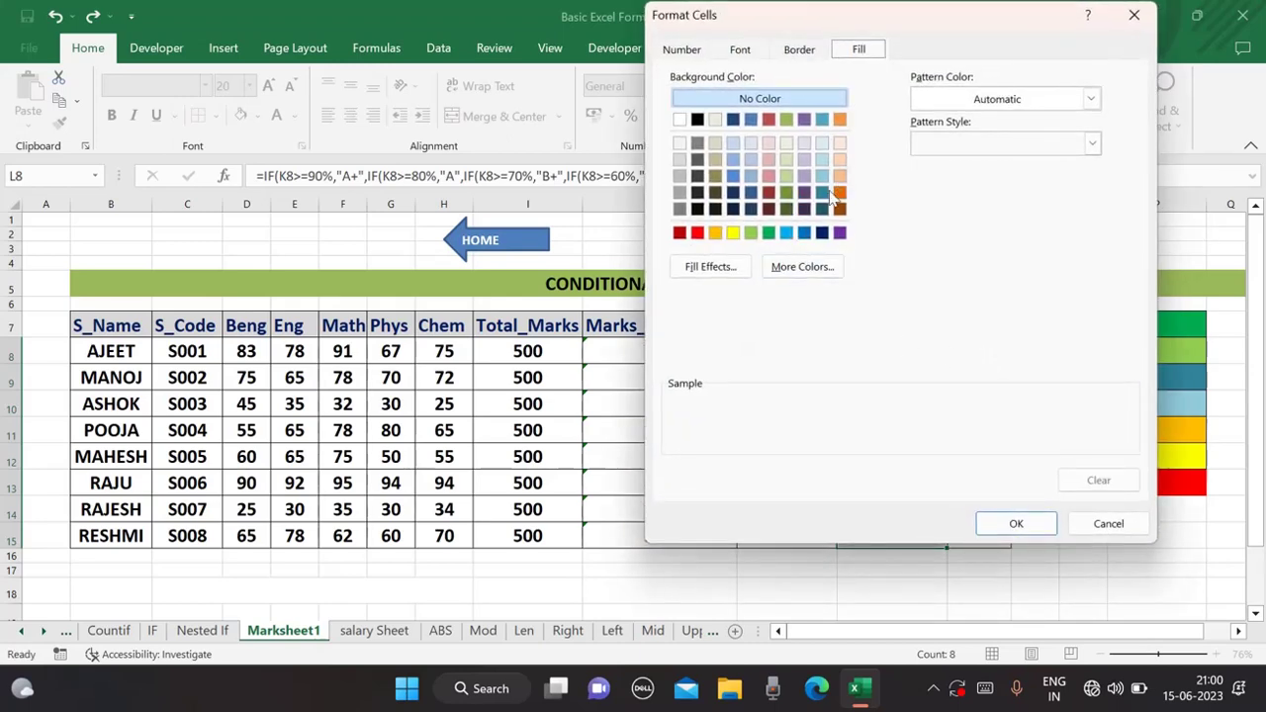
left_click(823, 194)
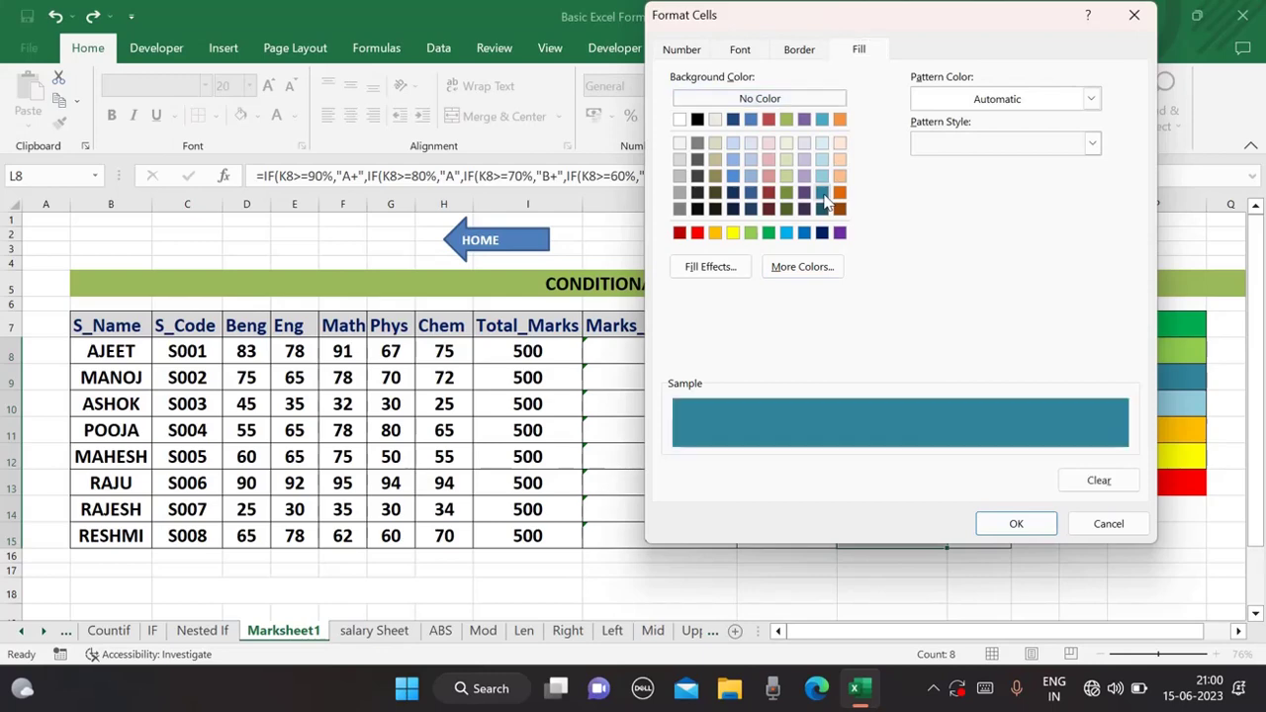
left_click(1029, 527)
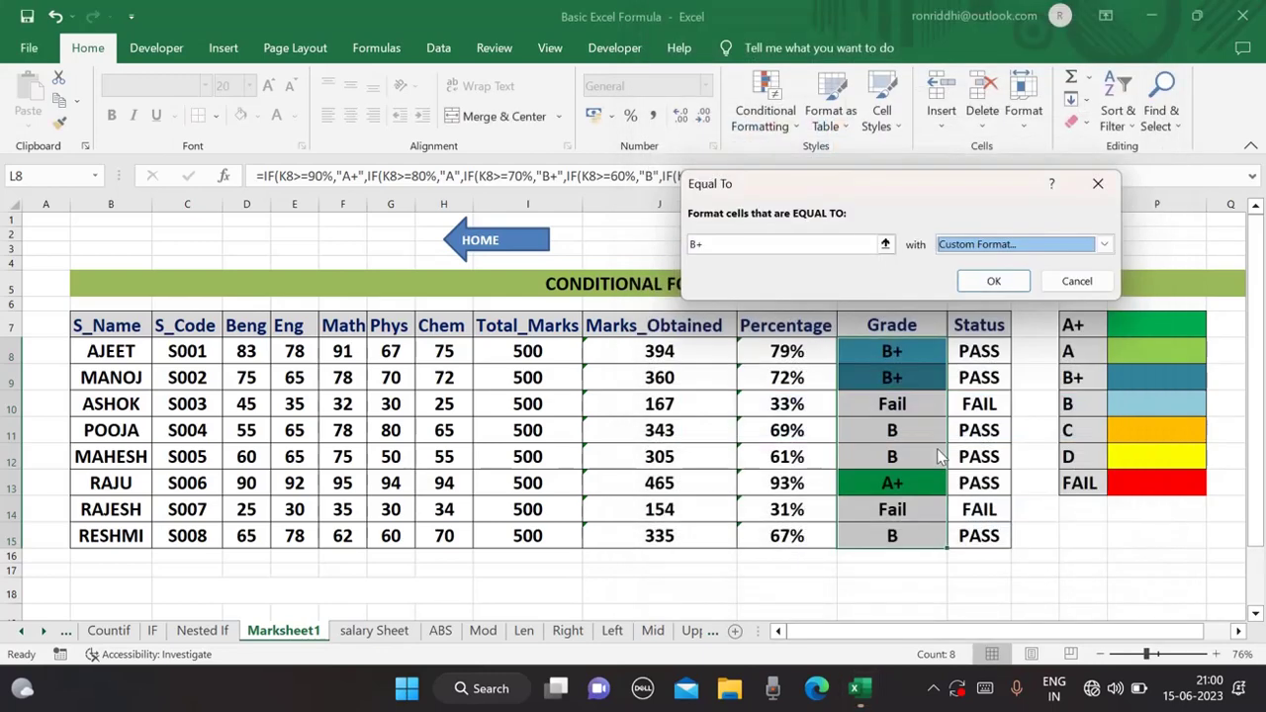
left_click(995, 283)
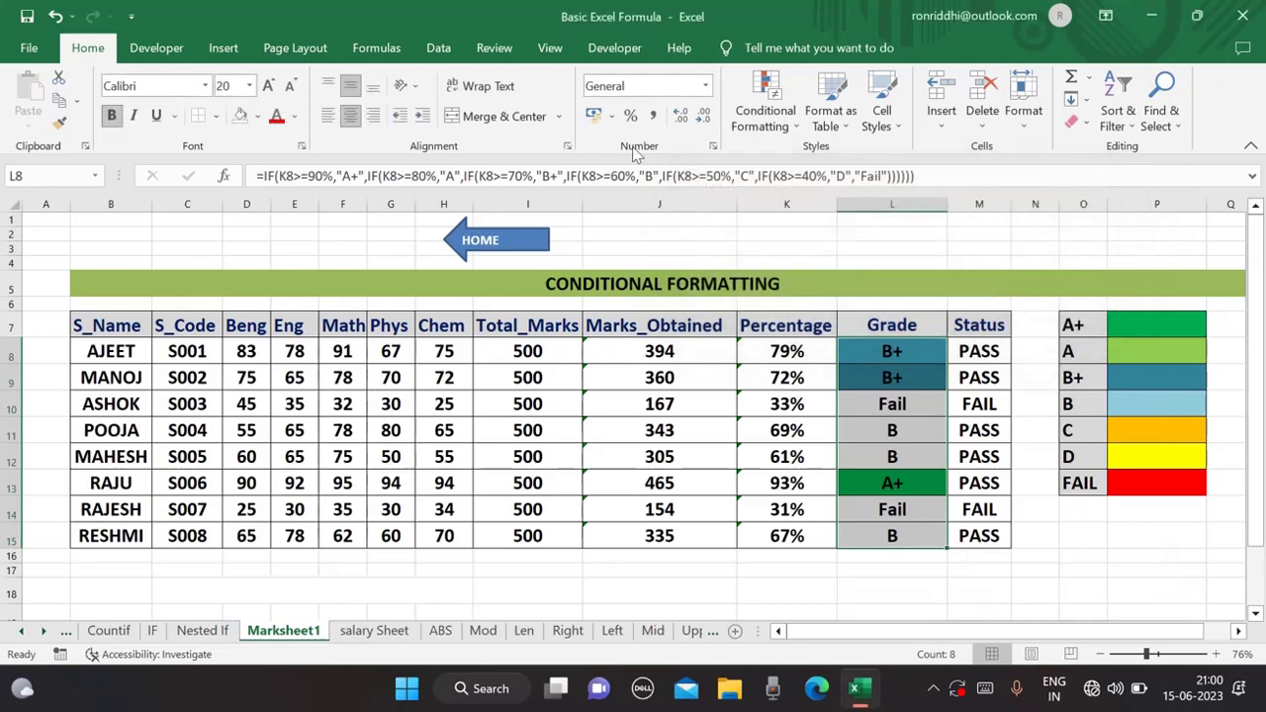
Step: Add an Equal To rule giving grade B cells a custom light blue fill
left_click(787, 131)
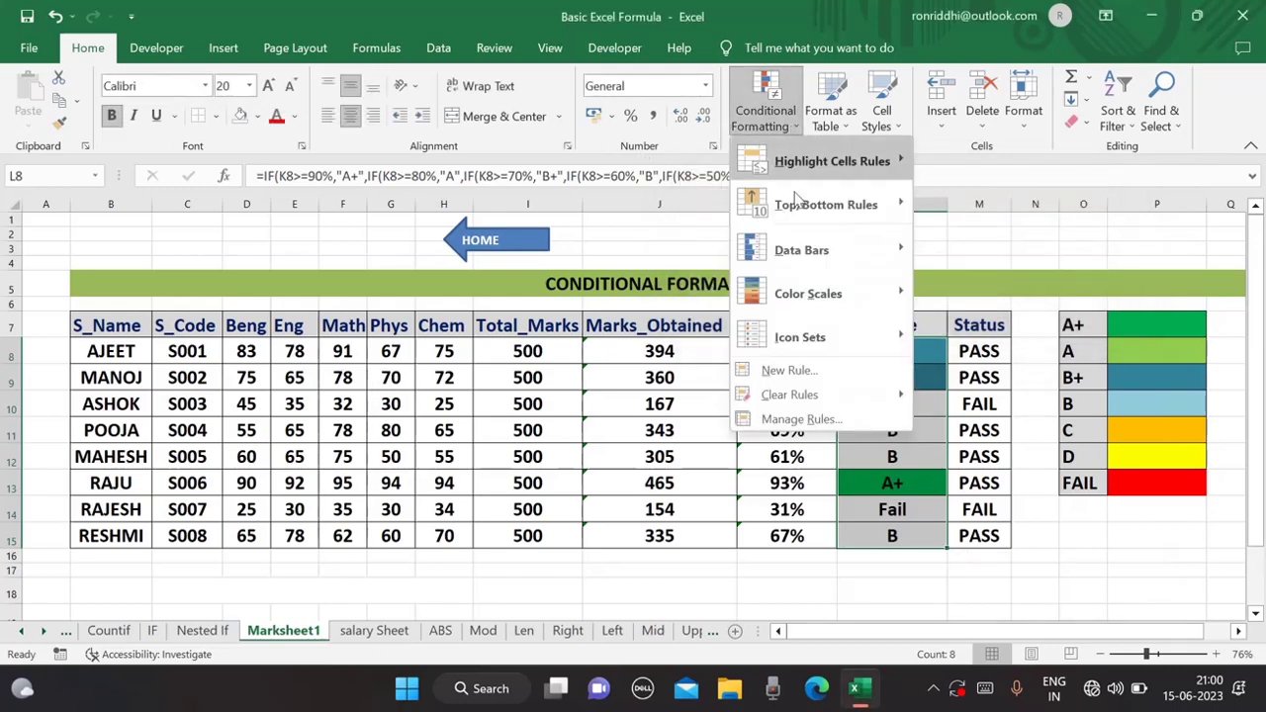
mouse_move(819, 181)
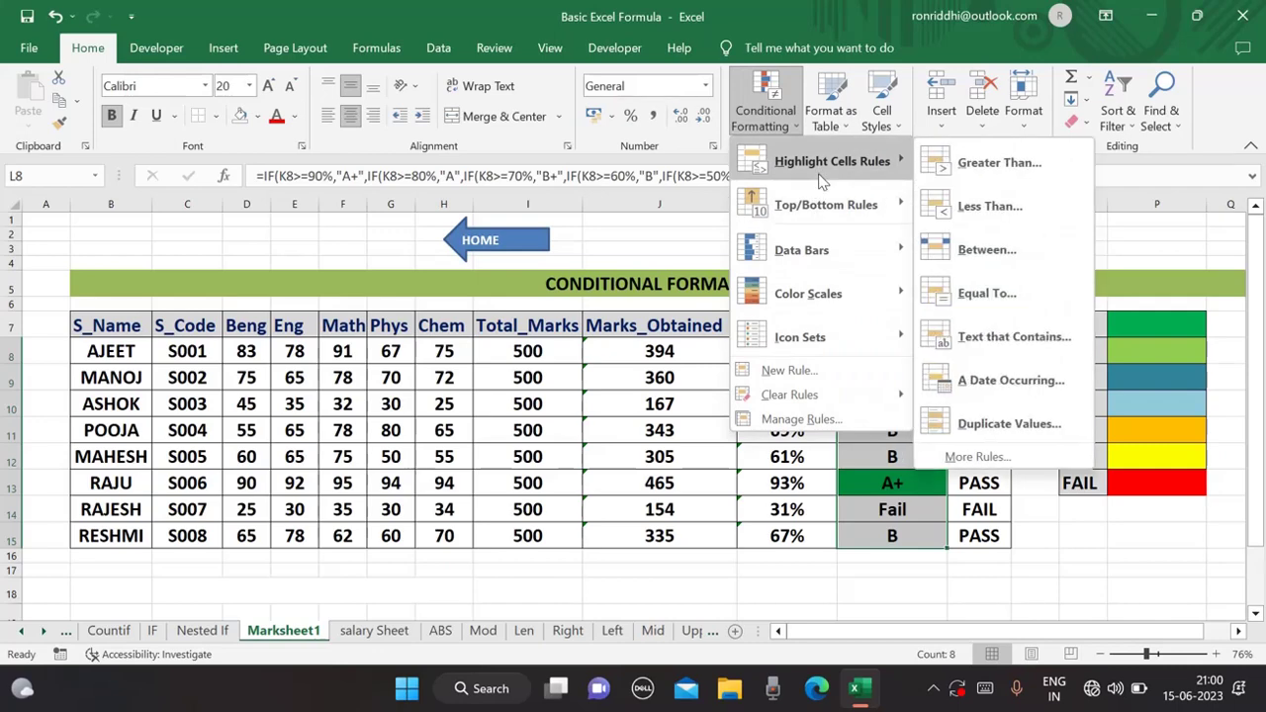
left_click(960, 297)
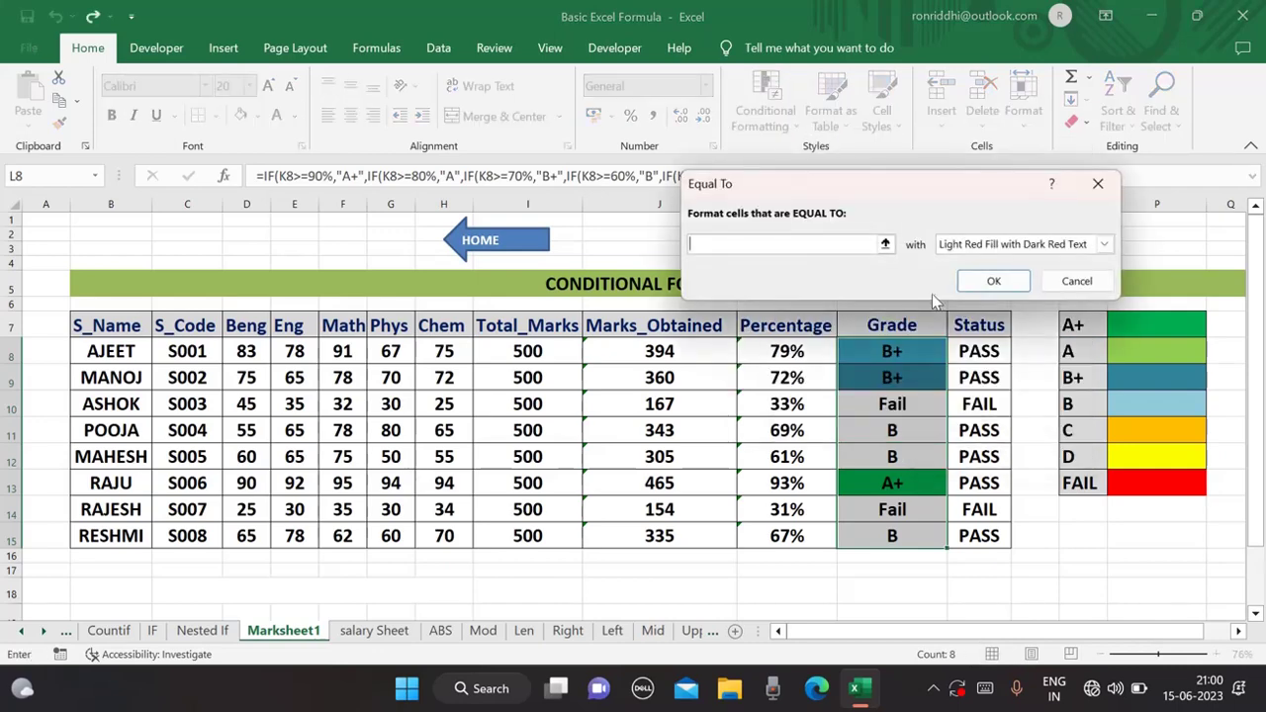
type("B")
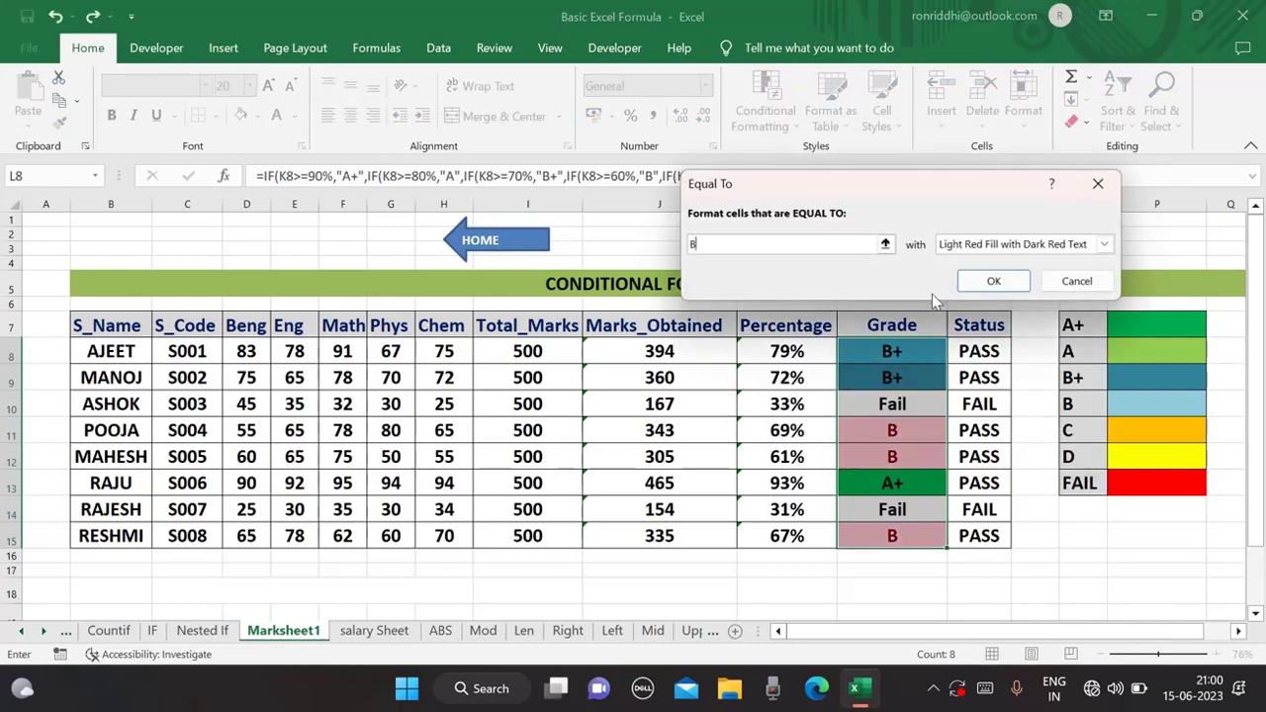
left_click(1102, 246)
left_click(974, 347)
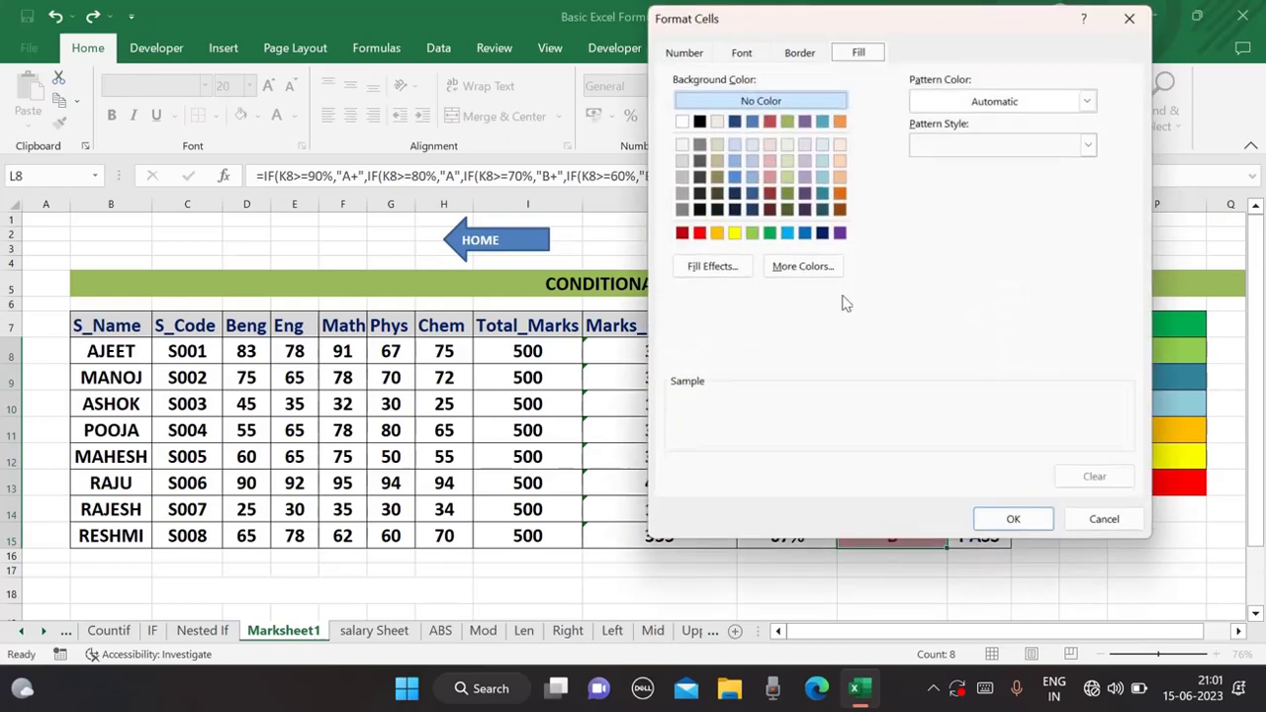
left_click(827, 174)
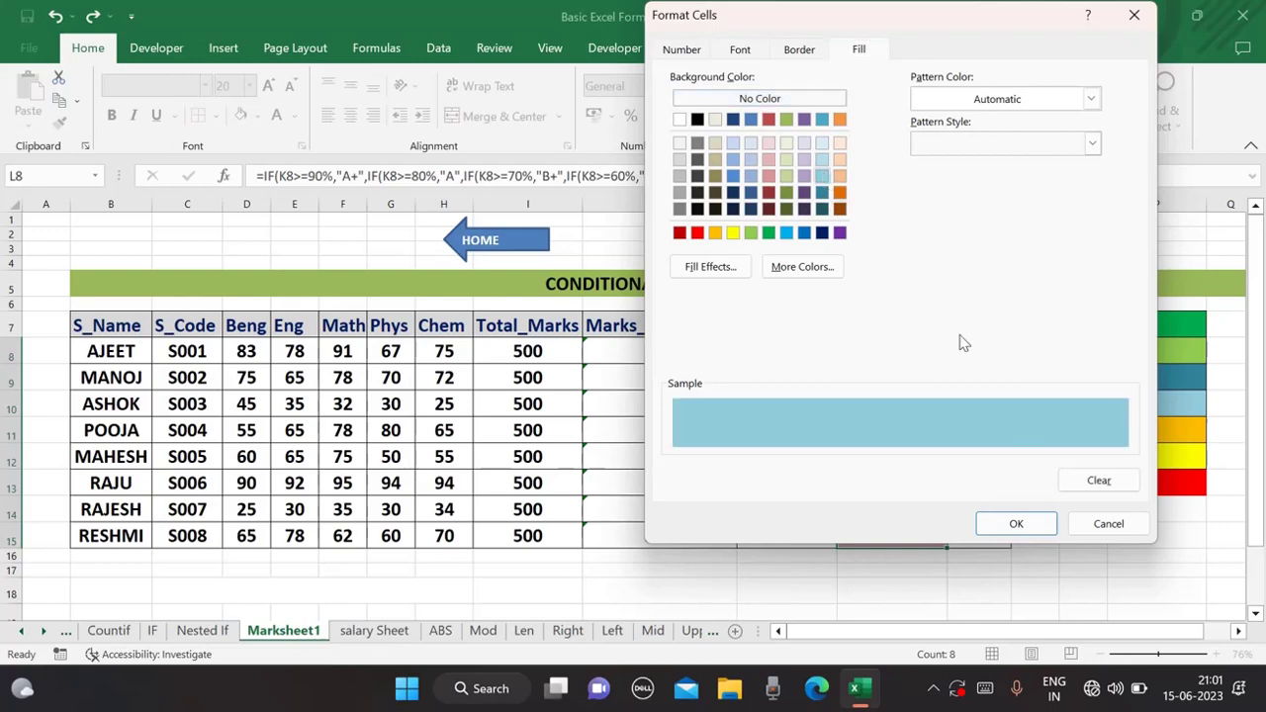
left_click(1017, 531)
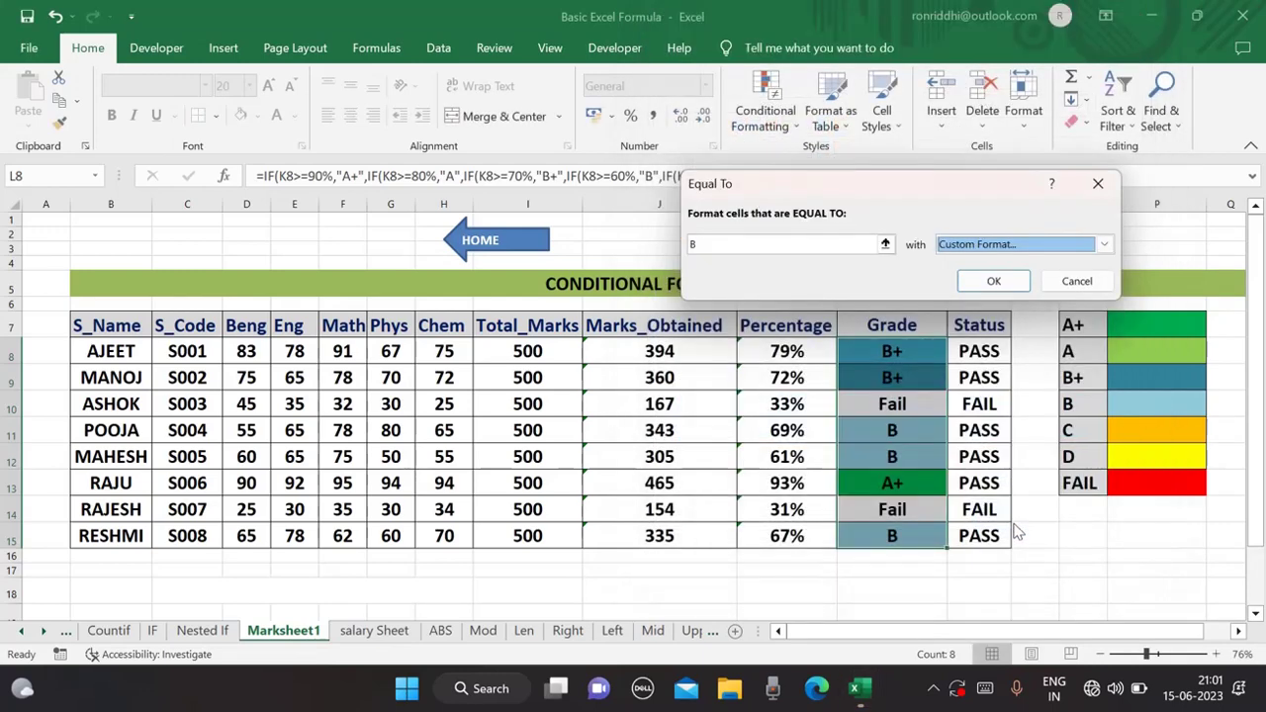
left_click(994, 282)
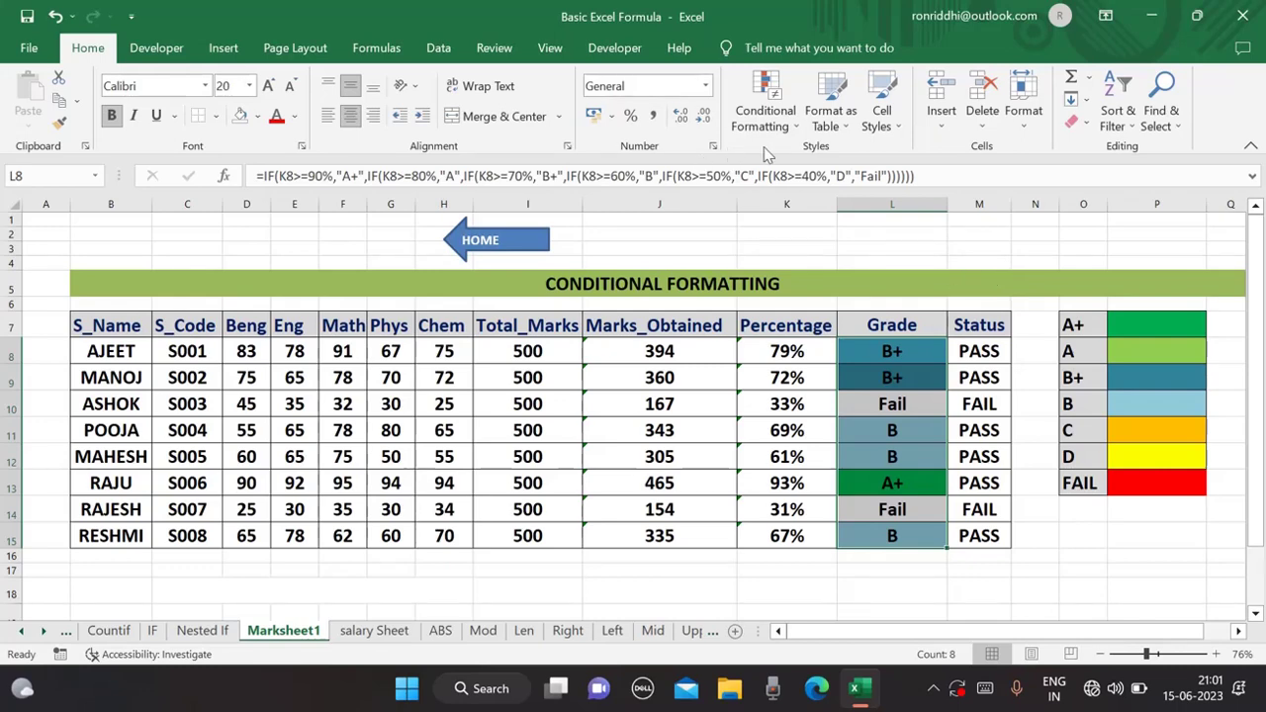
Step: Set up an Equal To rule for grade C with a custom gold fill
left_click(795, 129)
mouse_move(831, 173)
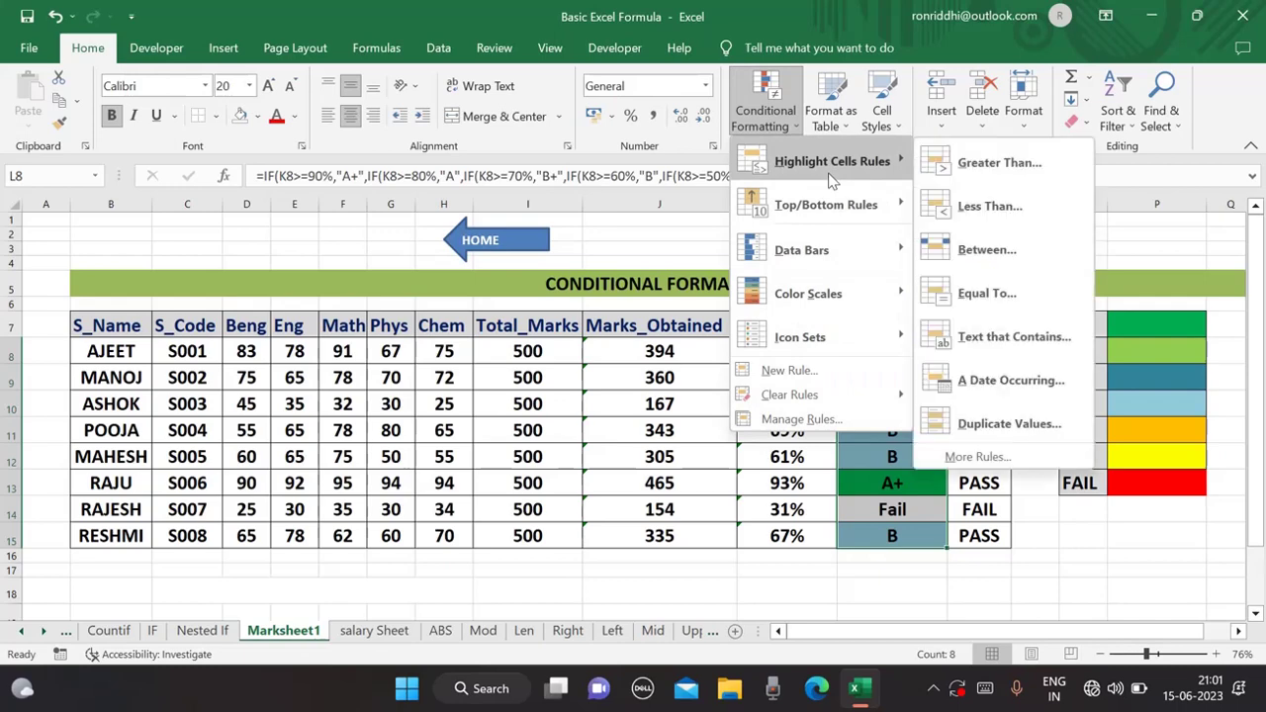
left_click(965, 290)
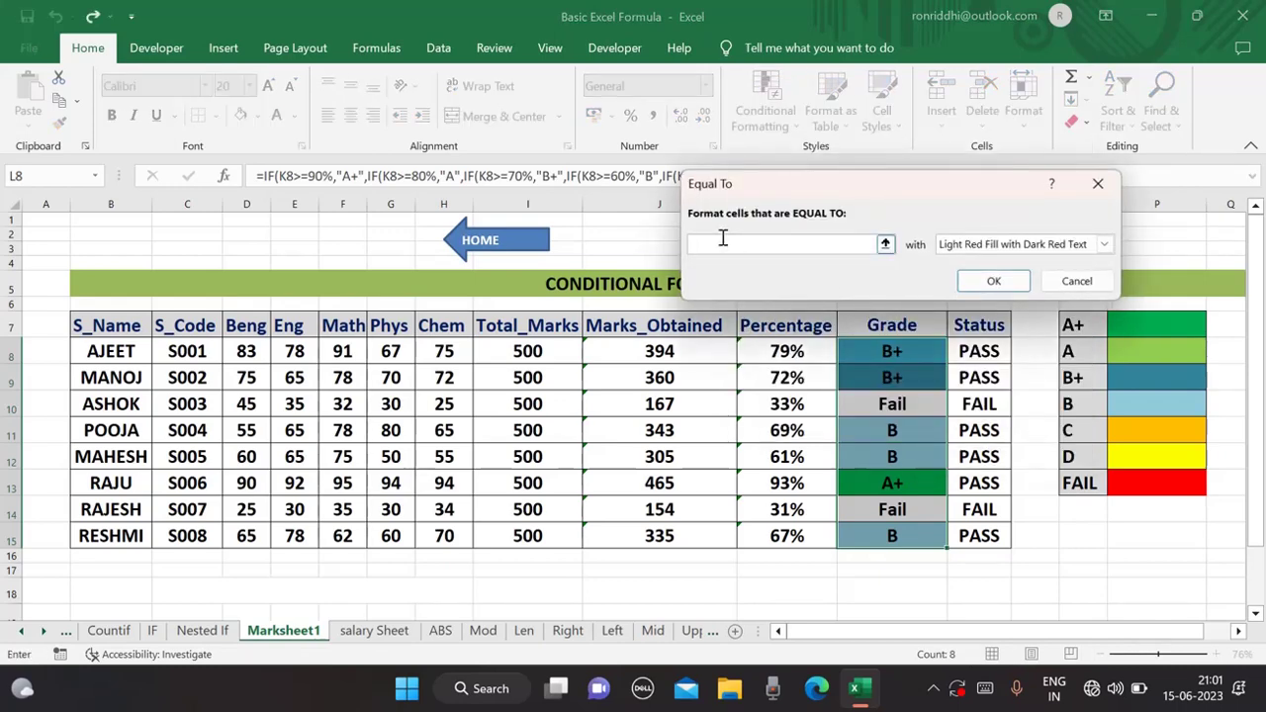
type("C")
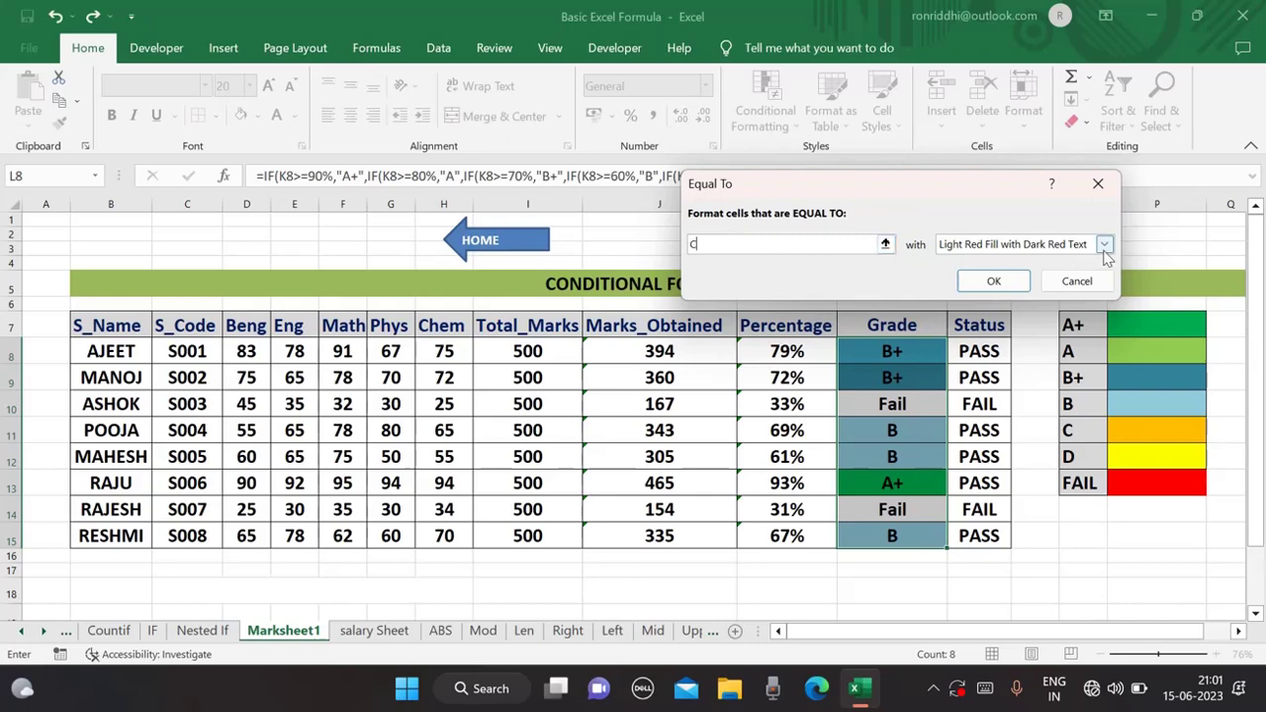
left_click(1104, 244)
left_click(1015, 345)
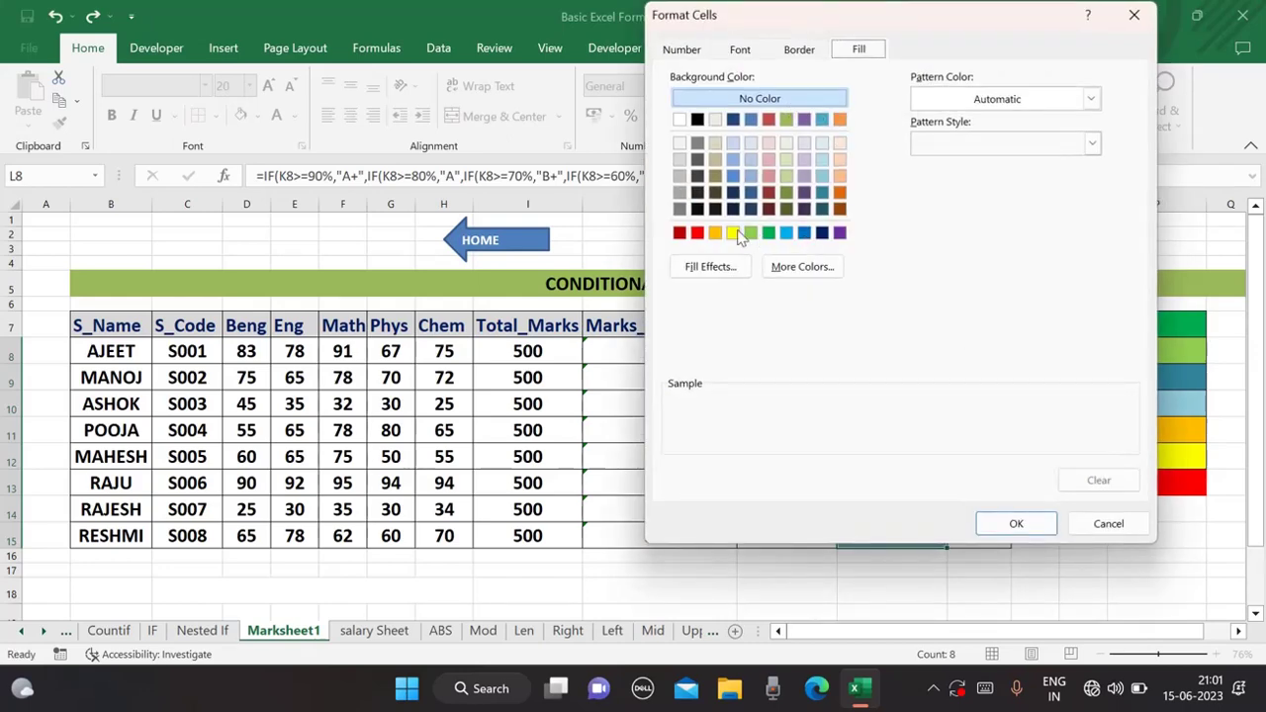
left_click(715, 233)
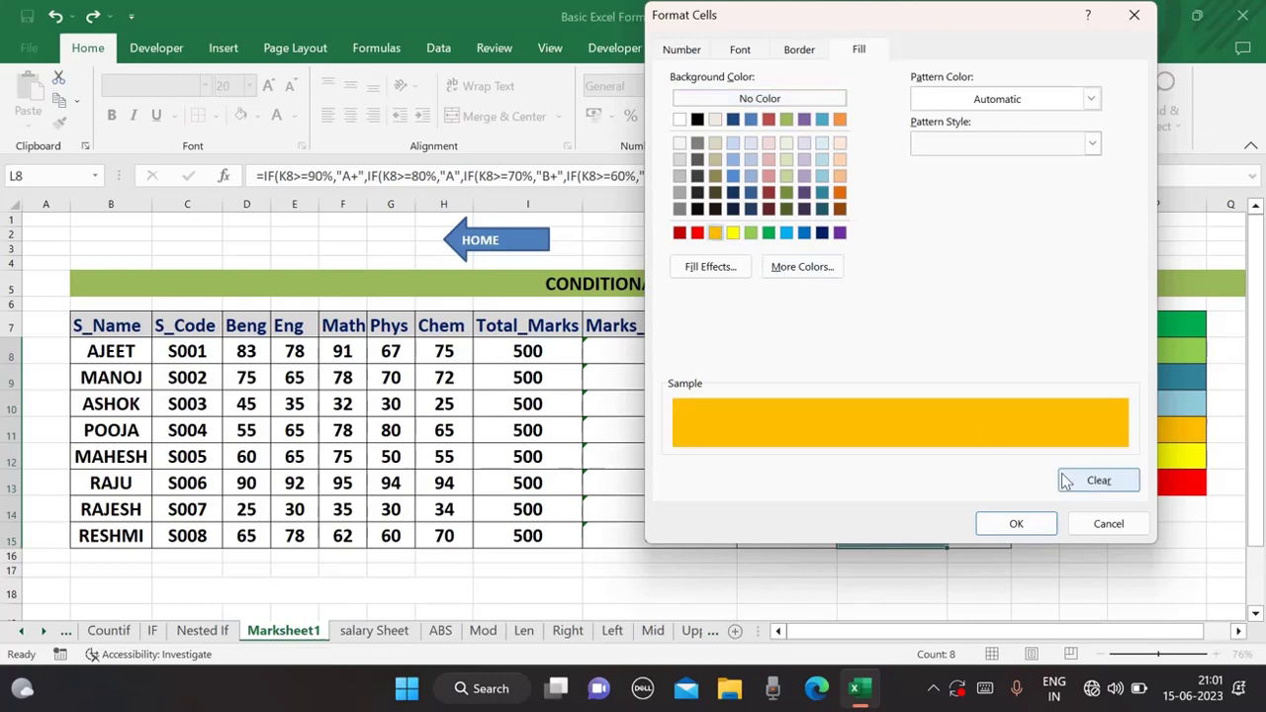
left_click(1026, 523)
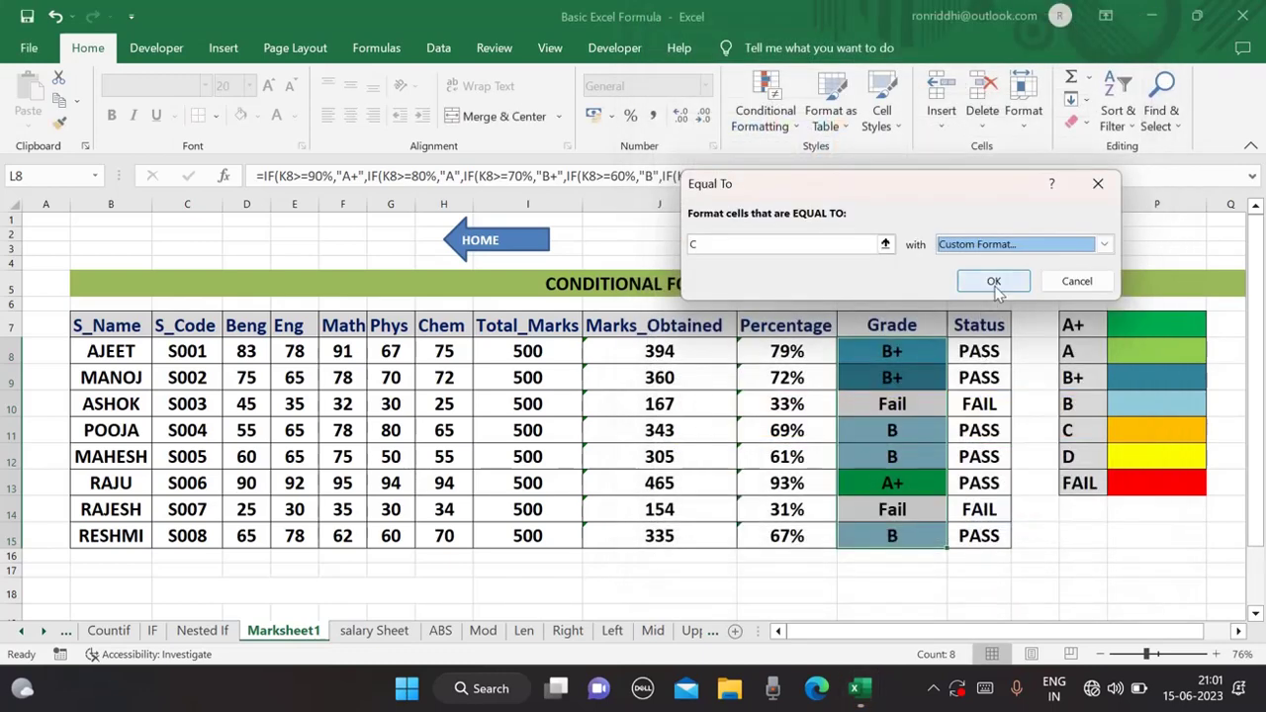
Step: Apply the grade C rule, then add an Equal To rule filling D grades yellow
left_click(993, 281)
left_click(797, 121)
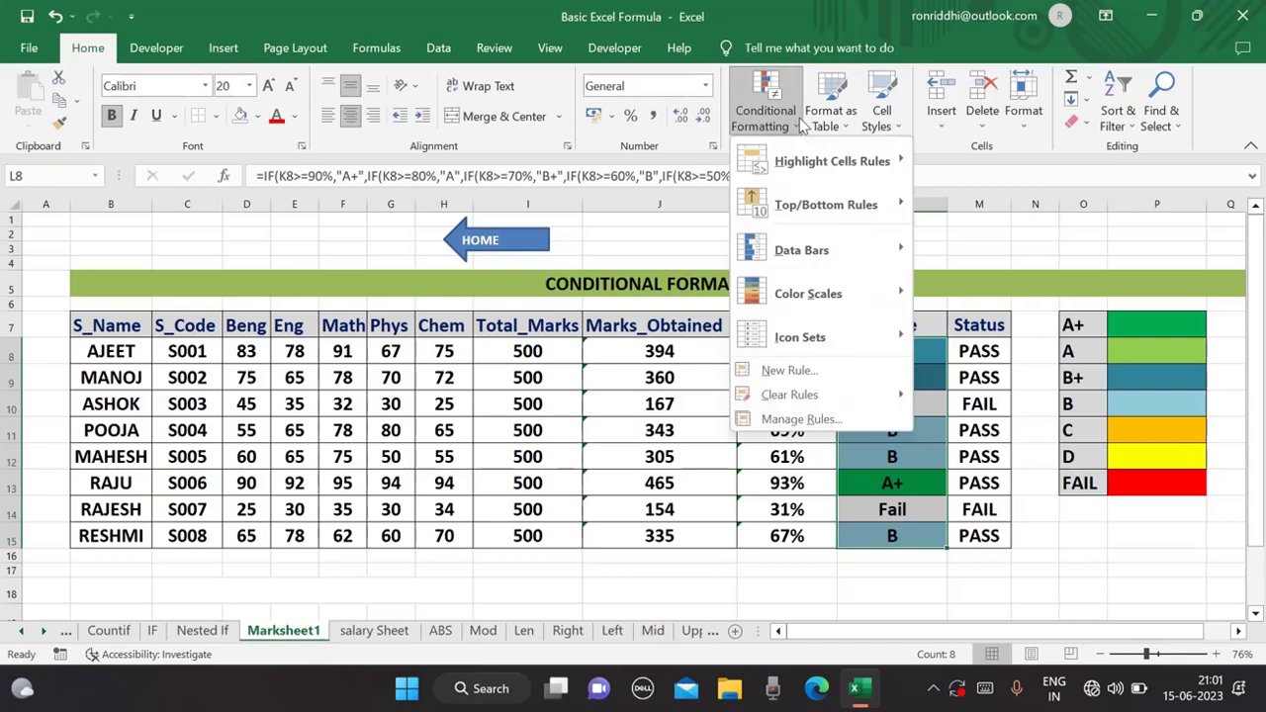
mouse_move(871, 161)
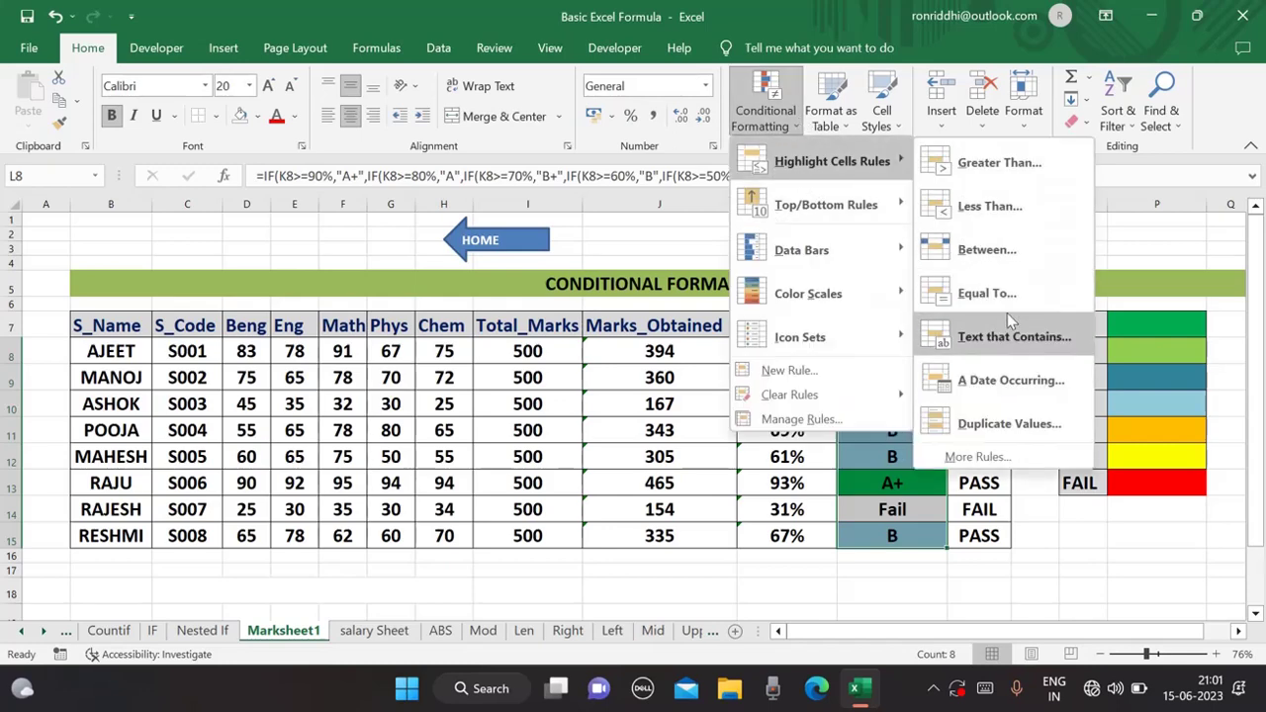
left_click(988, 293)
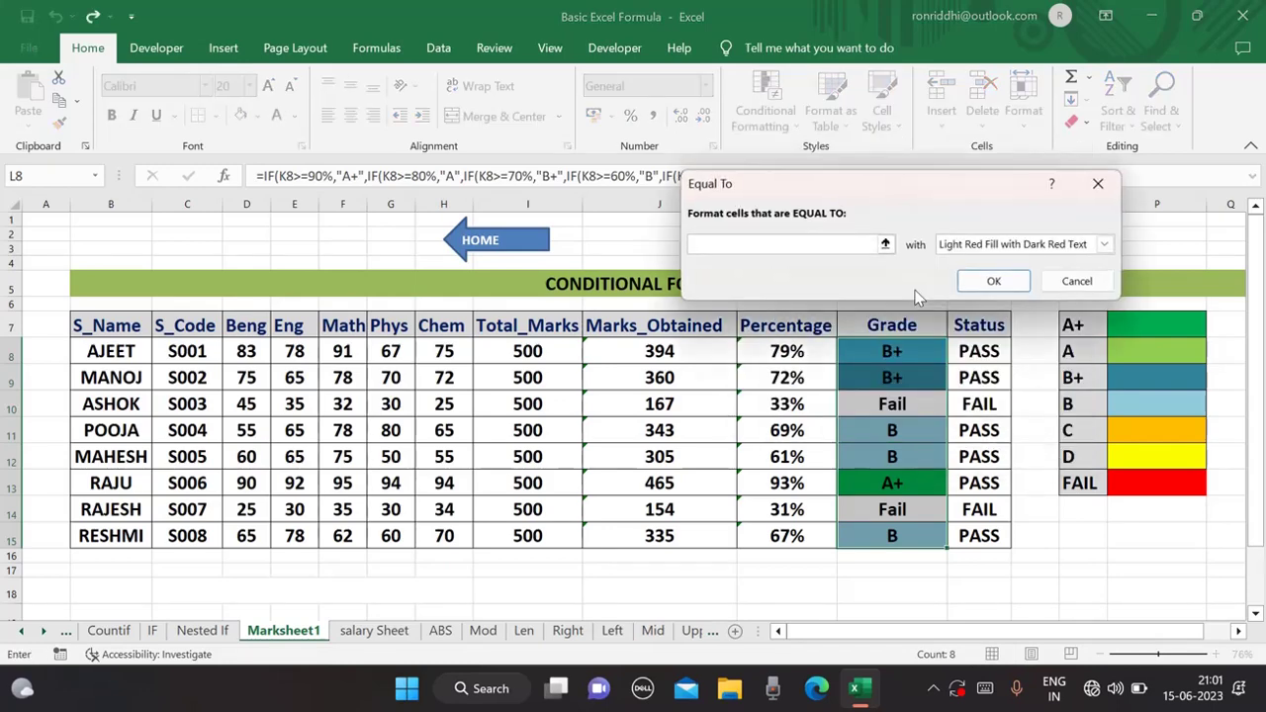
type("D")
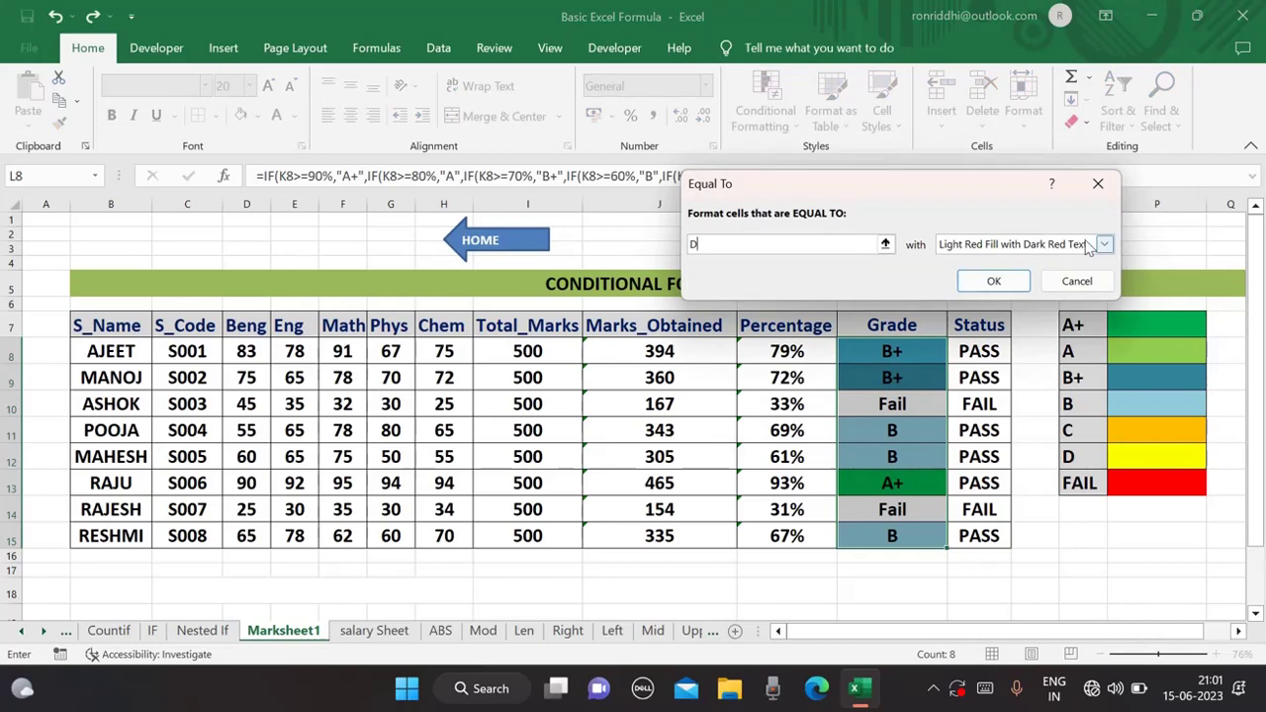
left_click(1105, 248)
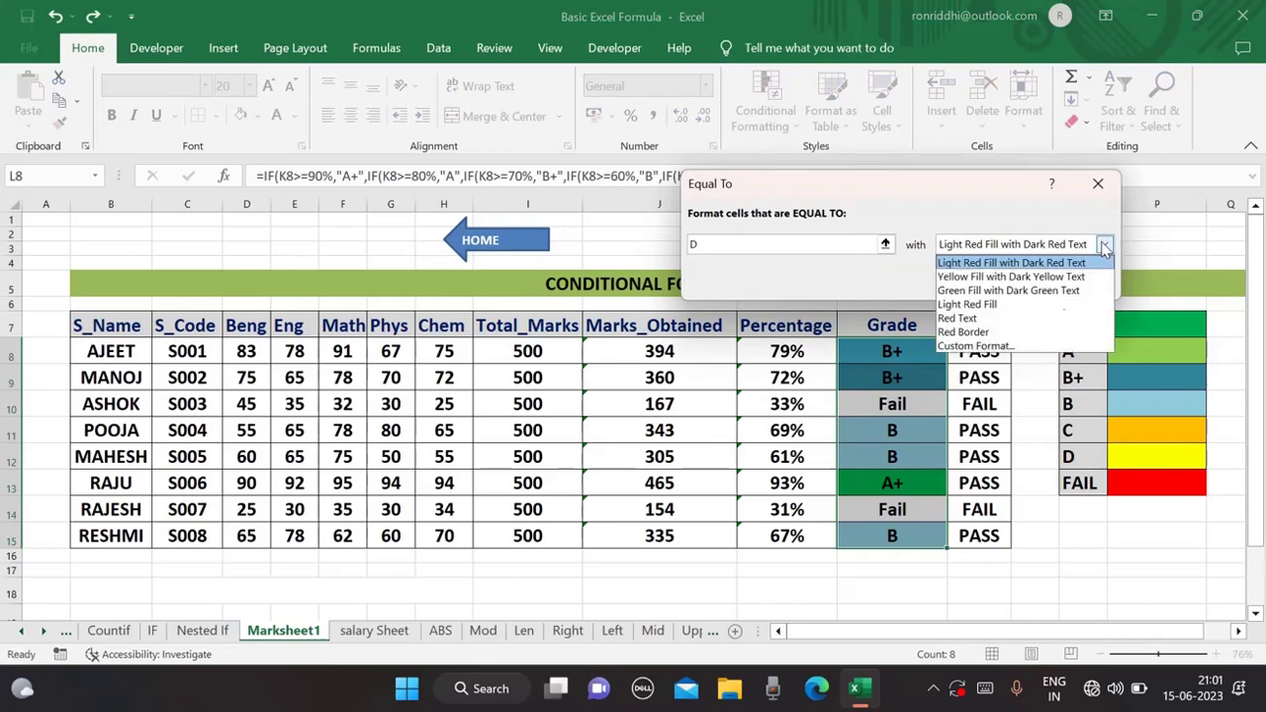
left_click(982, 356)
left_click(733, 233)
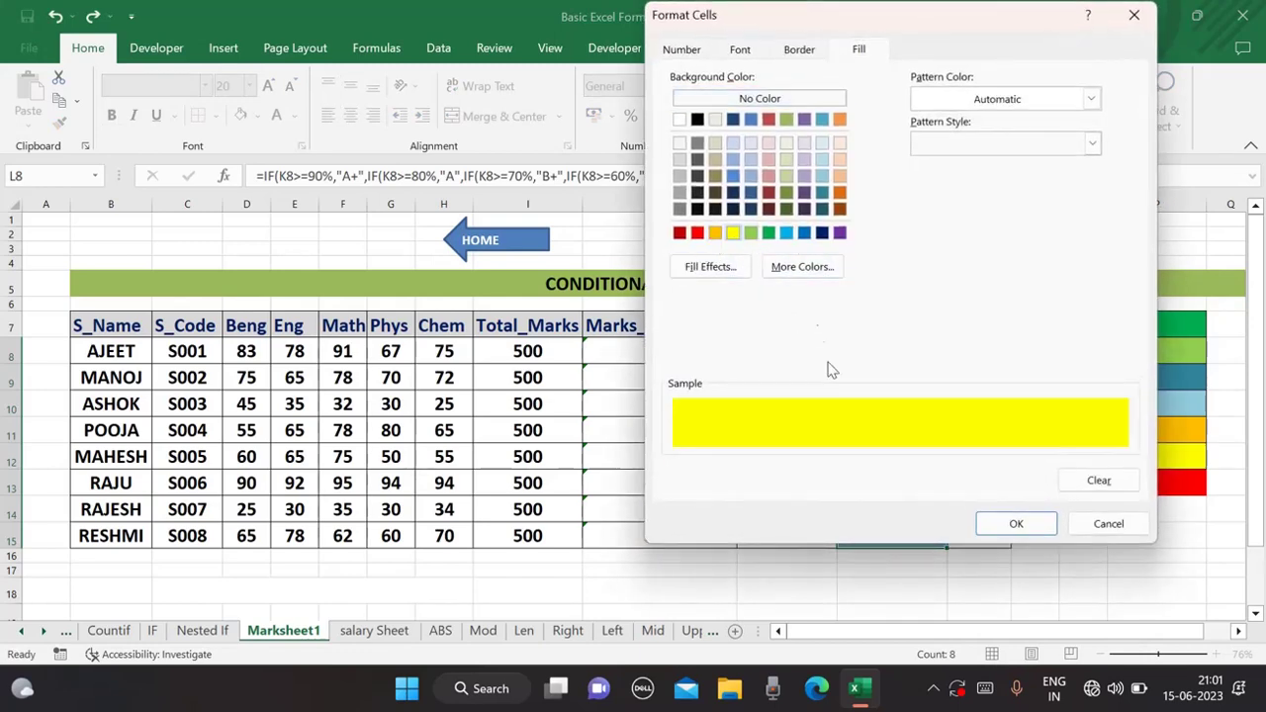
left_click(1011, 524)
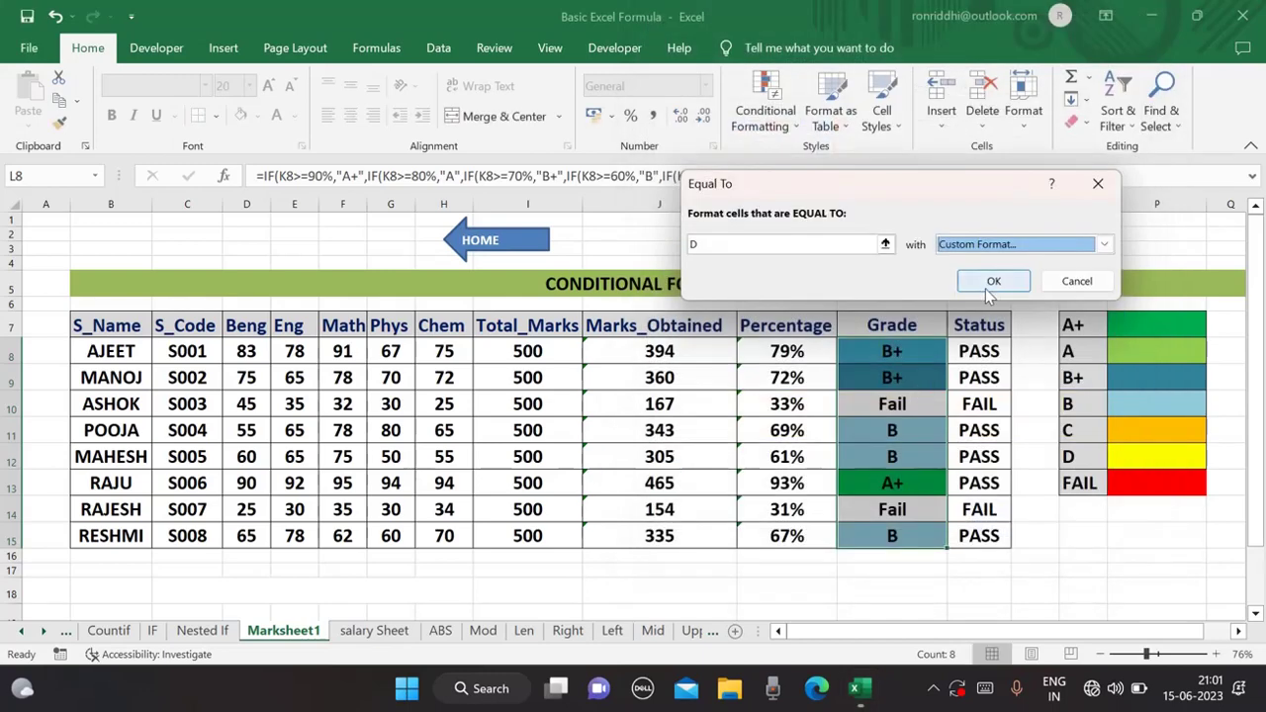
left_click(990, 281)
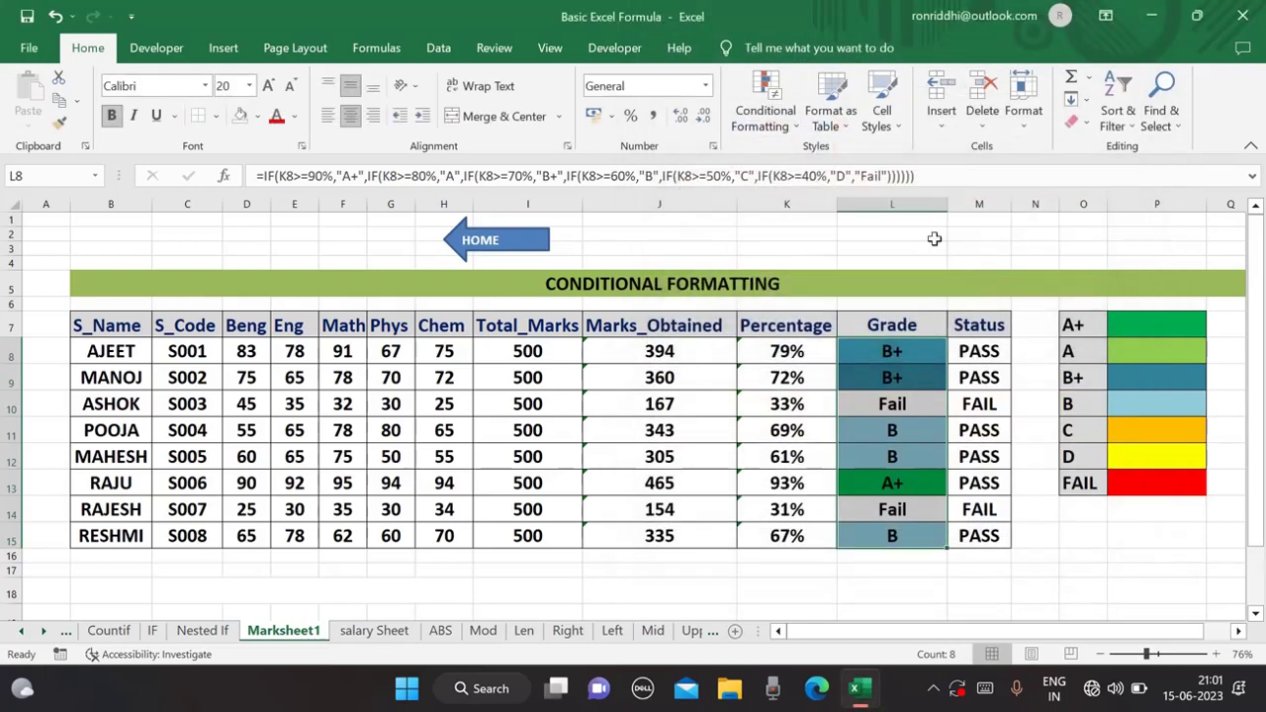
Step: Add an Equal To rule giving FAIL grades a custom bright red fill
left_click(796, 127)
mouse_move(831, 161)
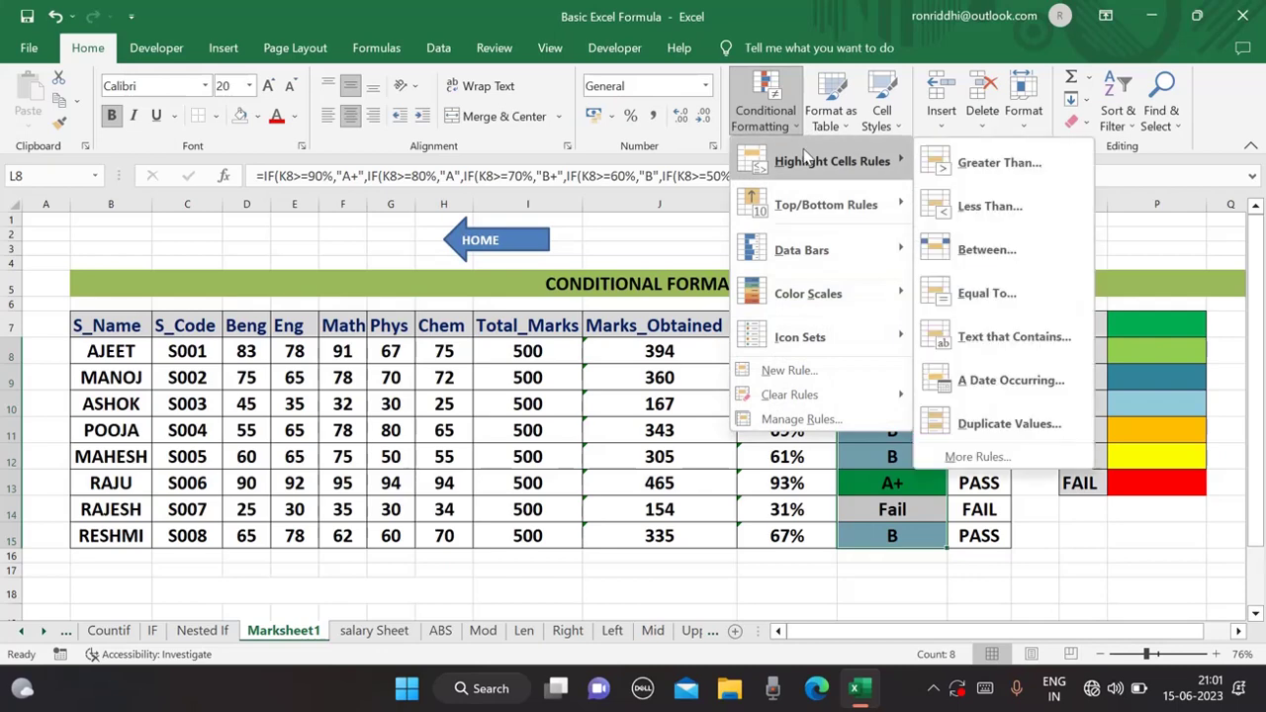
left_click(1009, 315)
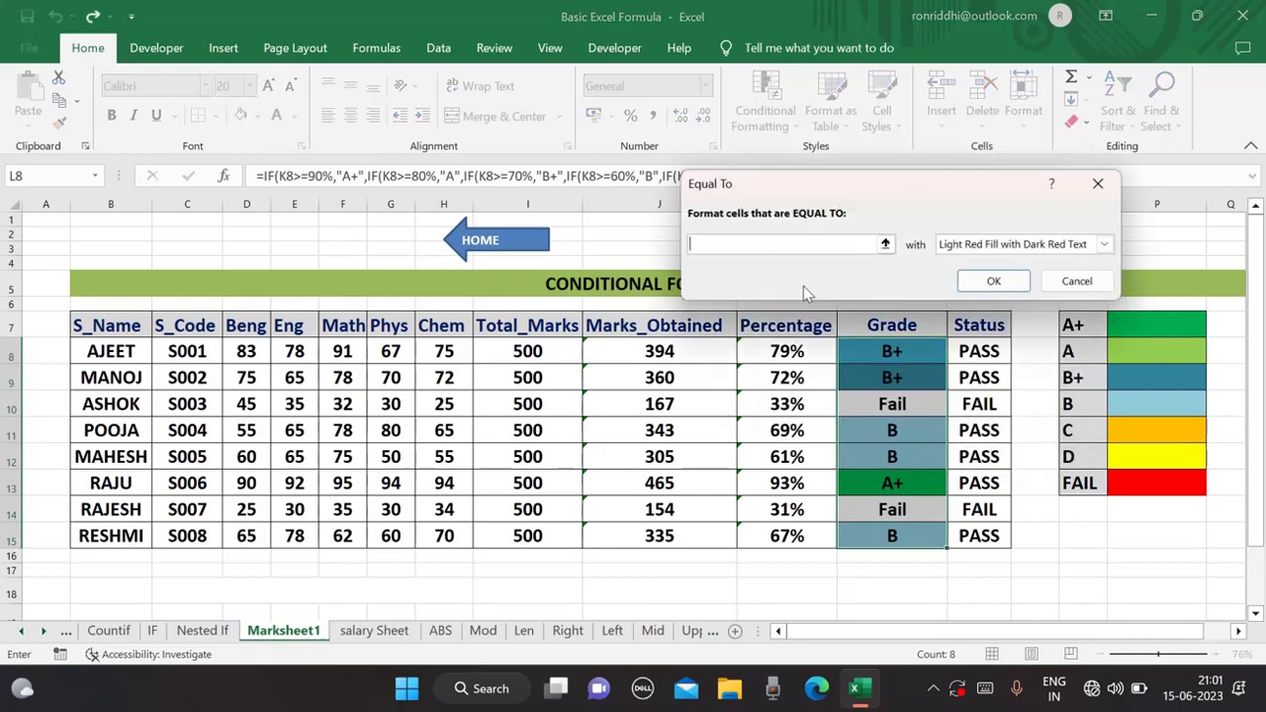
type("FAIL")
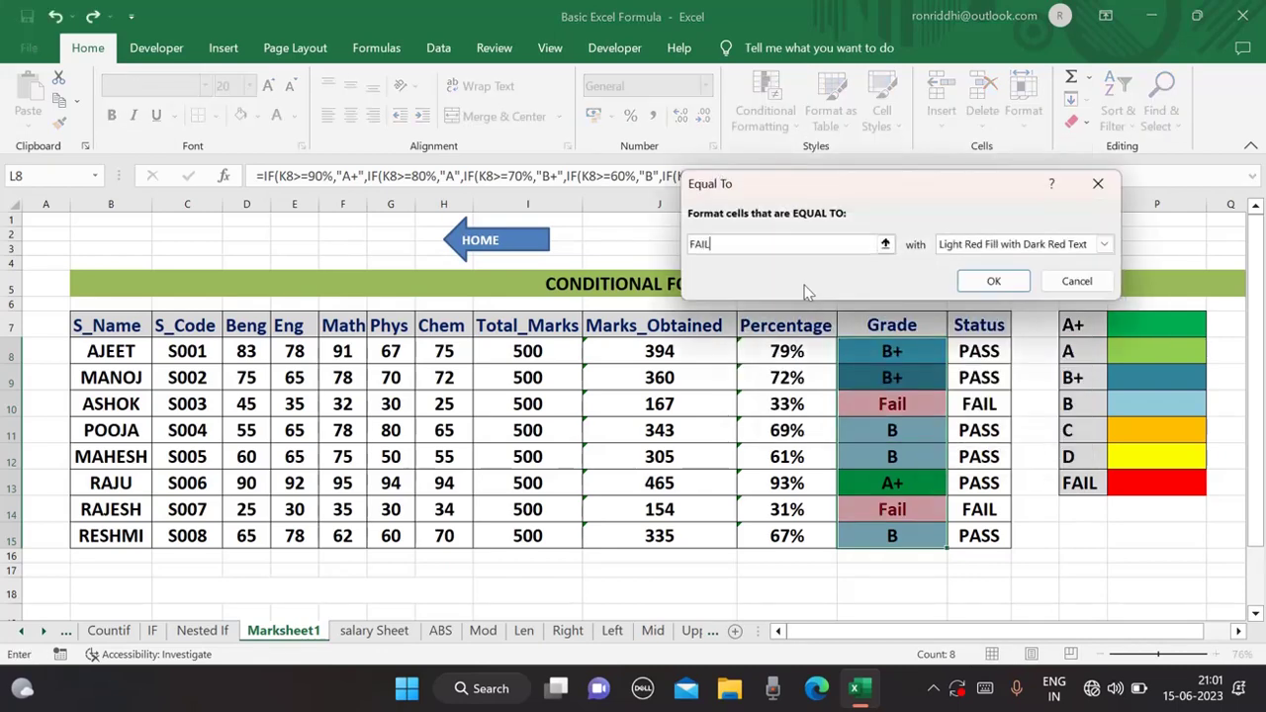
left_click(1104, 244)
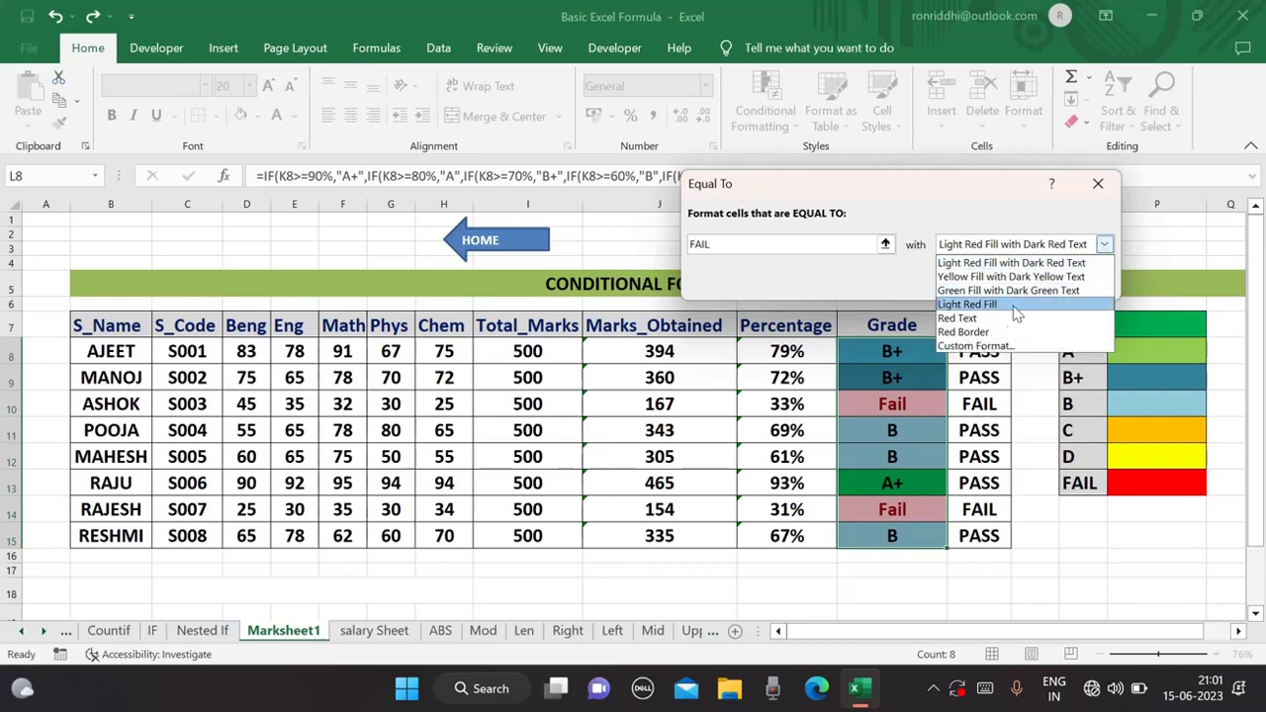
left_click(978, 345)
left_click(698, 233)
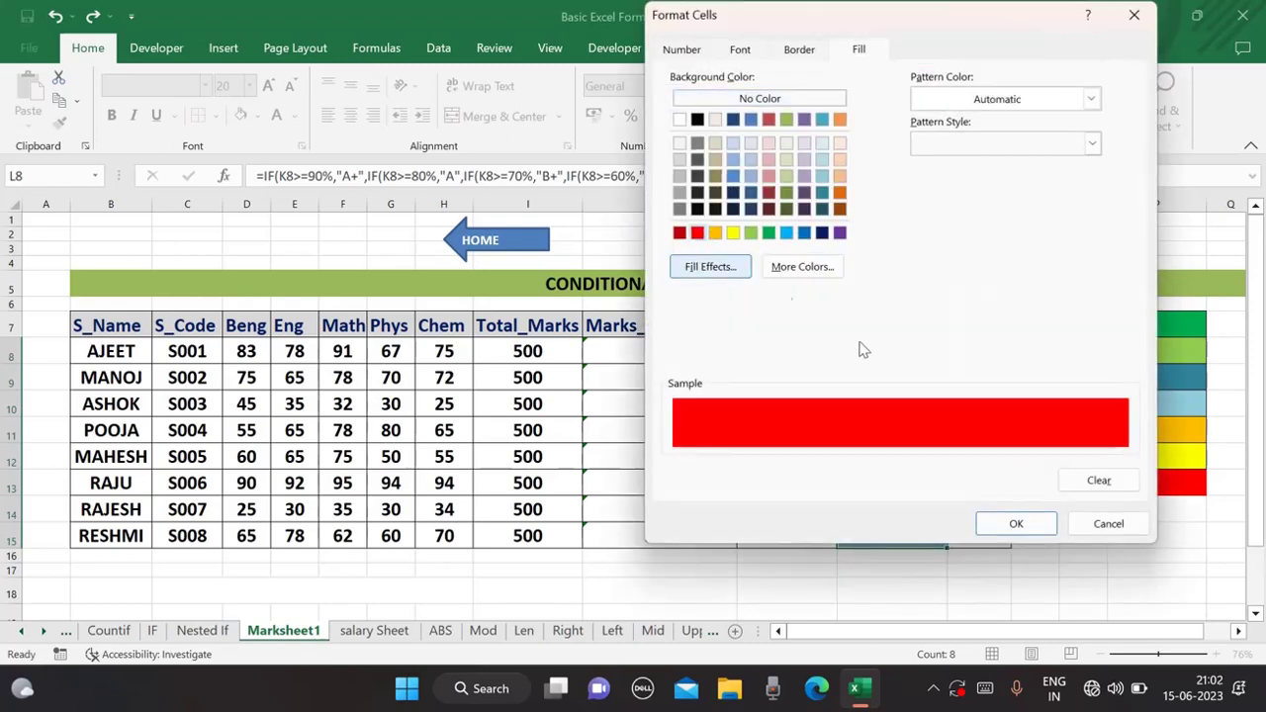
left_click(1017, 525)
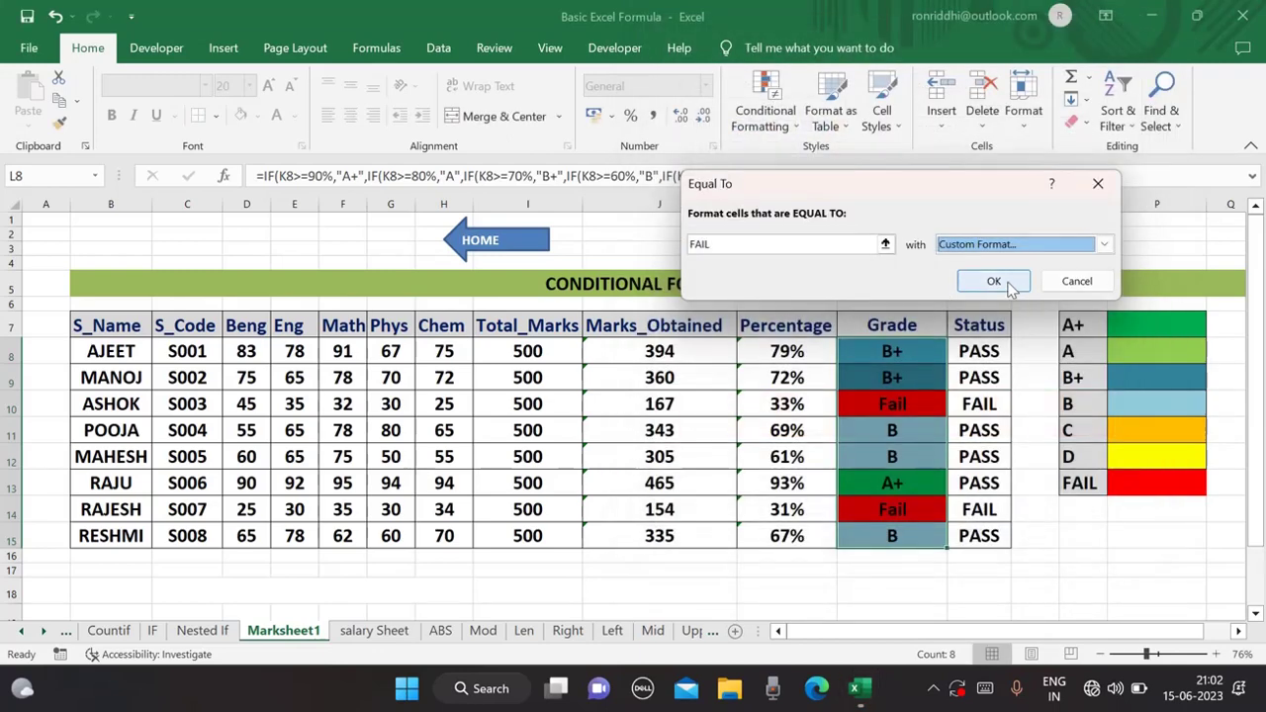
left_click(994, 282)
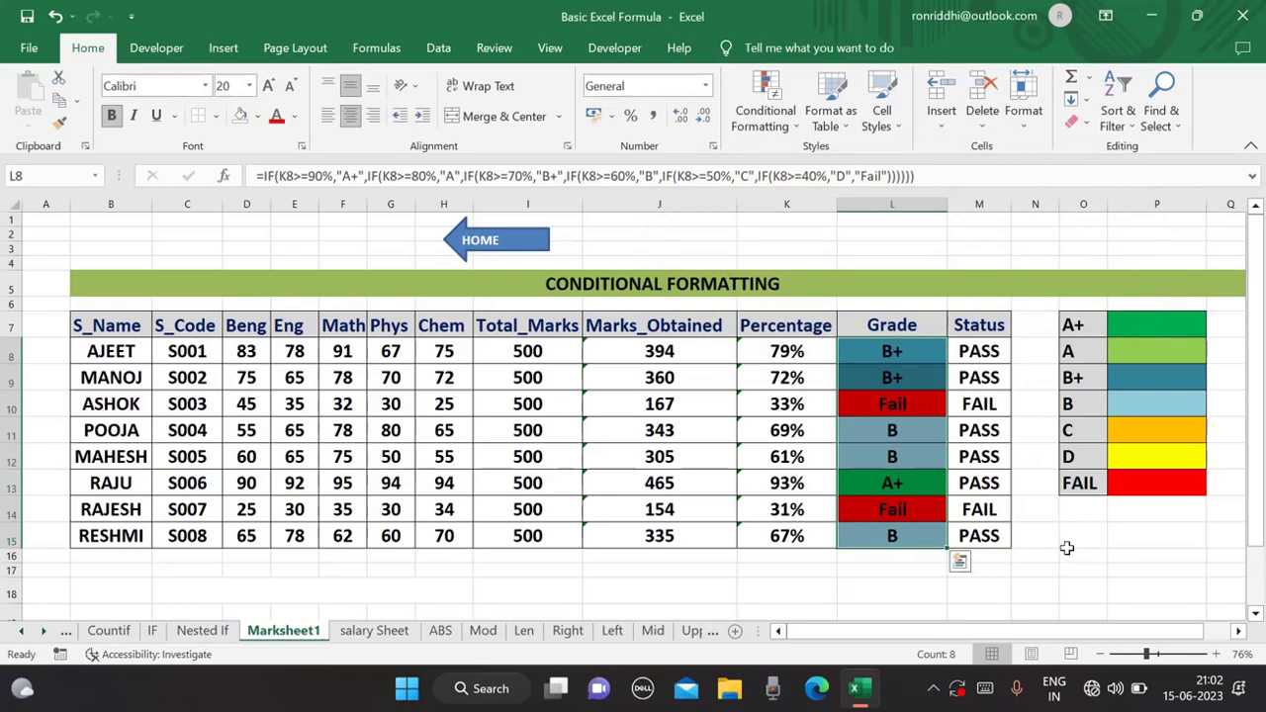
Step: Overwrite cell L8 with grade D and cell L11 with grade C
left_click(1068, 548)
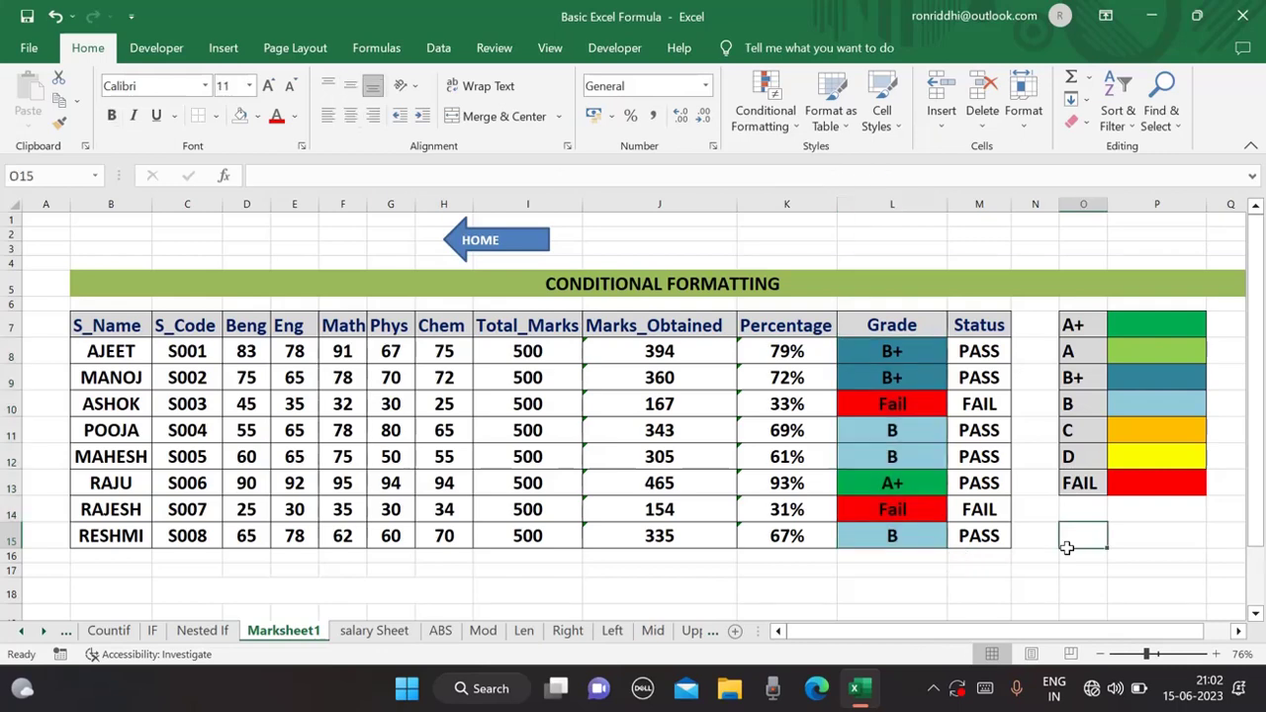
left_click(921, 352)
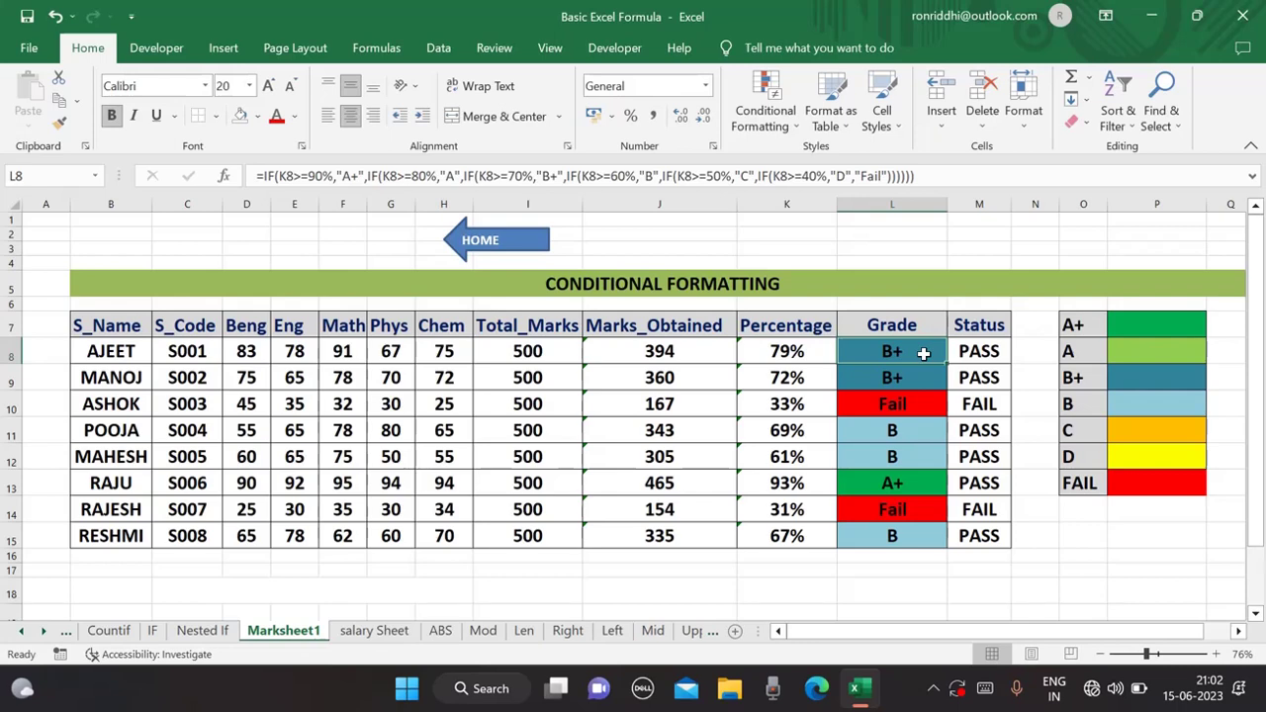
type("D")
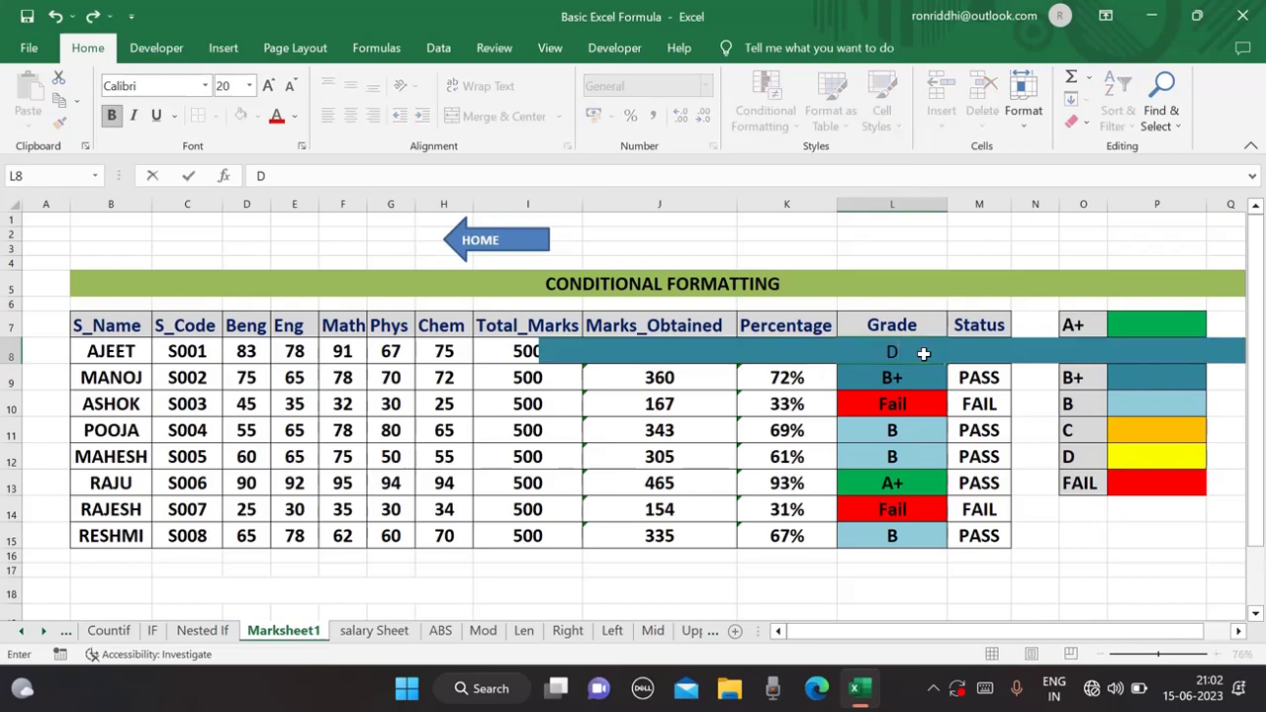
left_click(1081, 539)
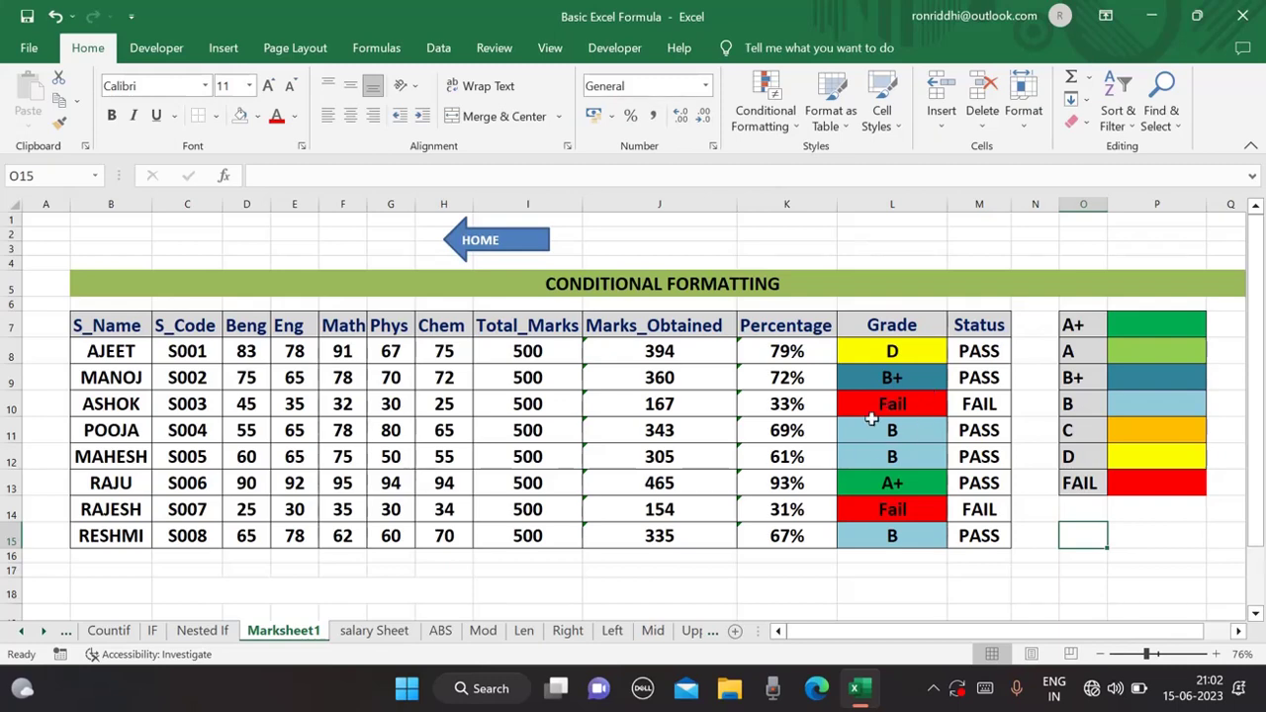
left_click(896, 431)
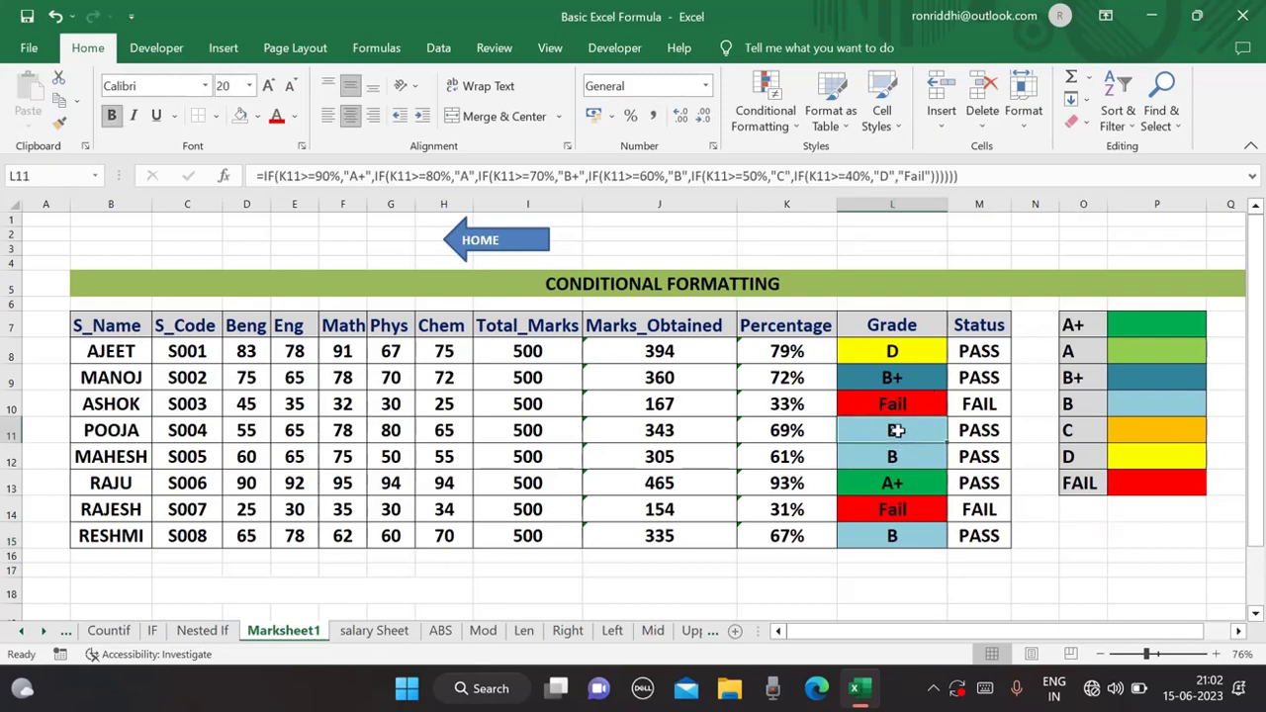
type("C")
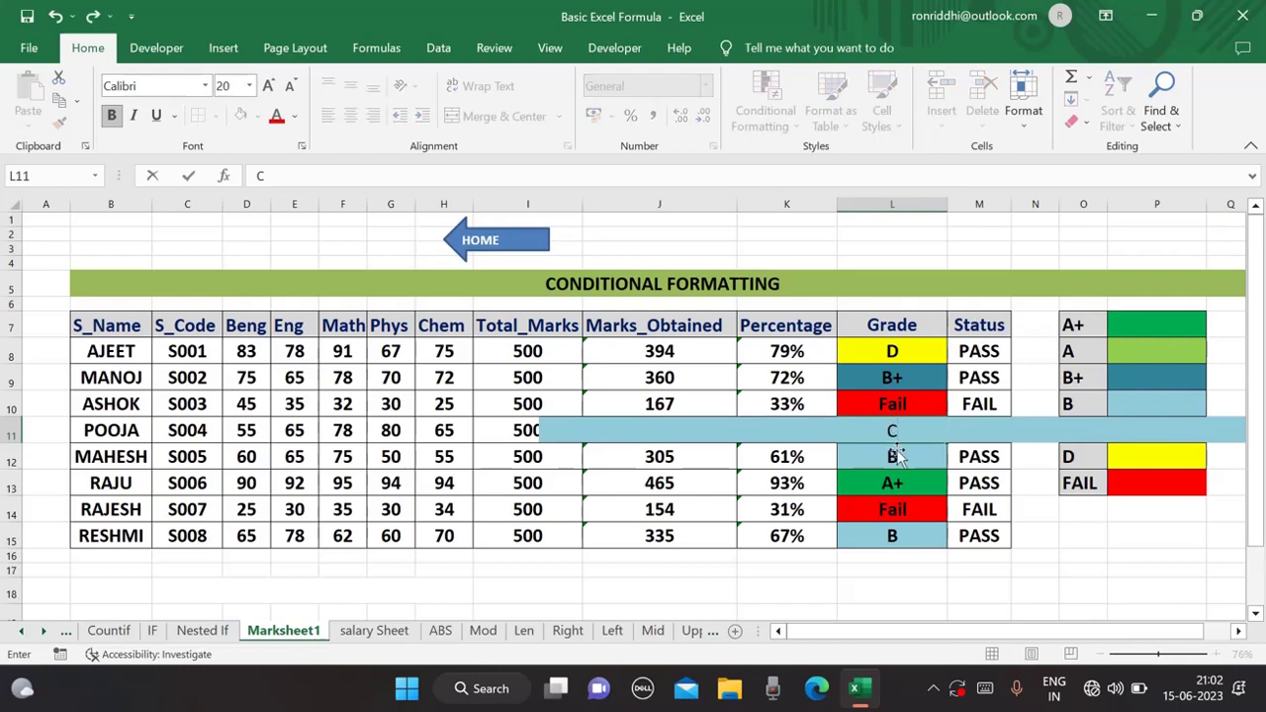
left_click(1042, 537)
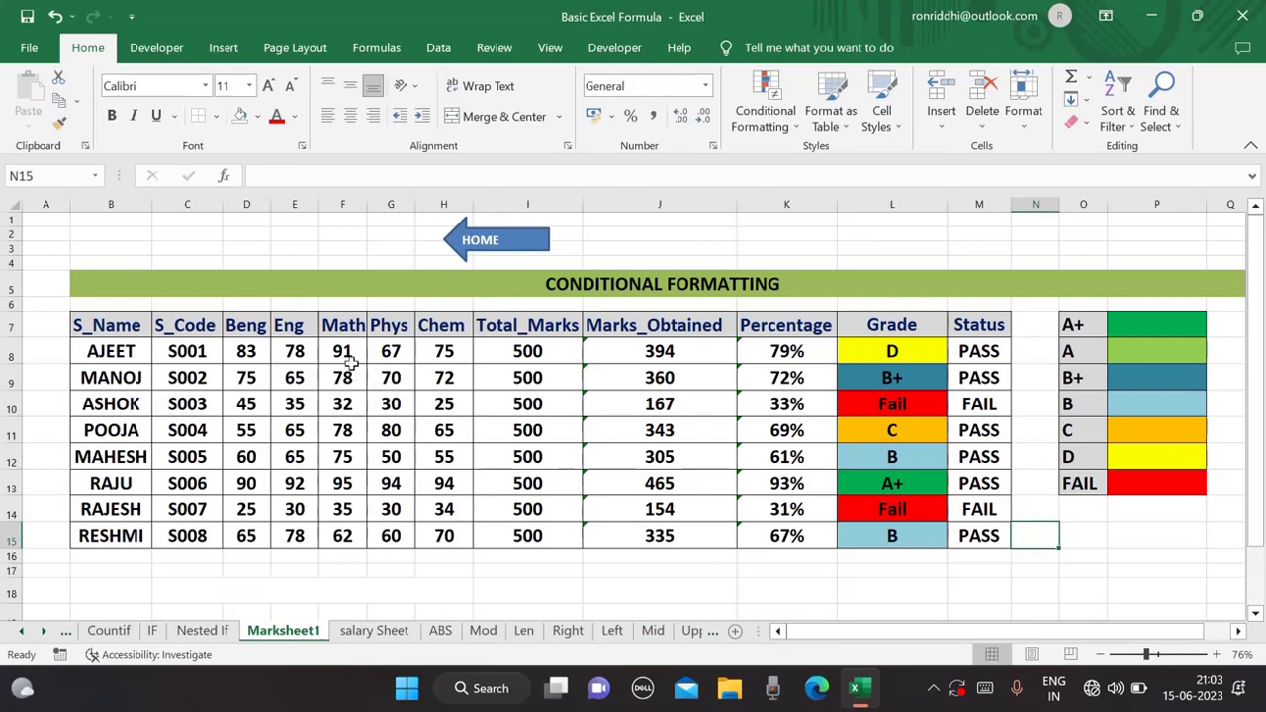
Step: Select Math marks F8:F15 and start a Greater Than rule with threshold 75
left_click_drag(341, 352, 340, 543)
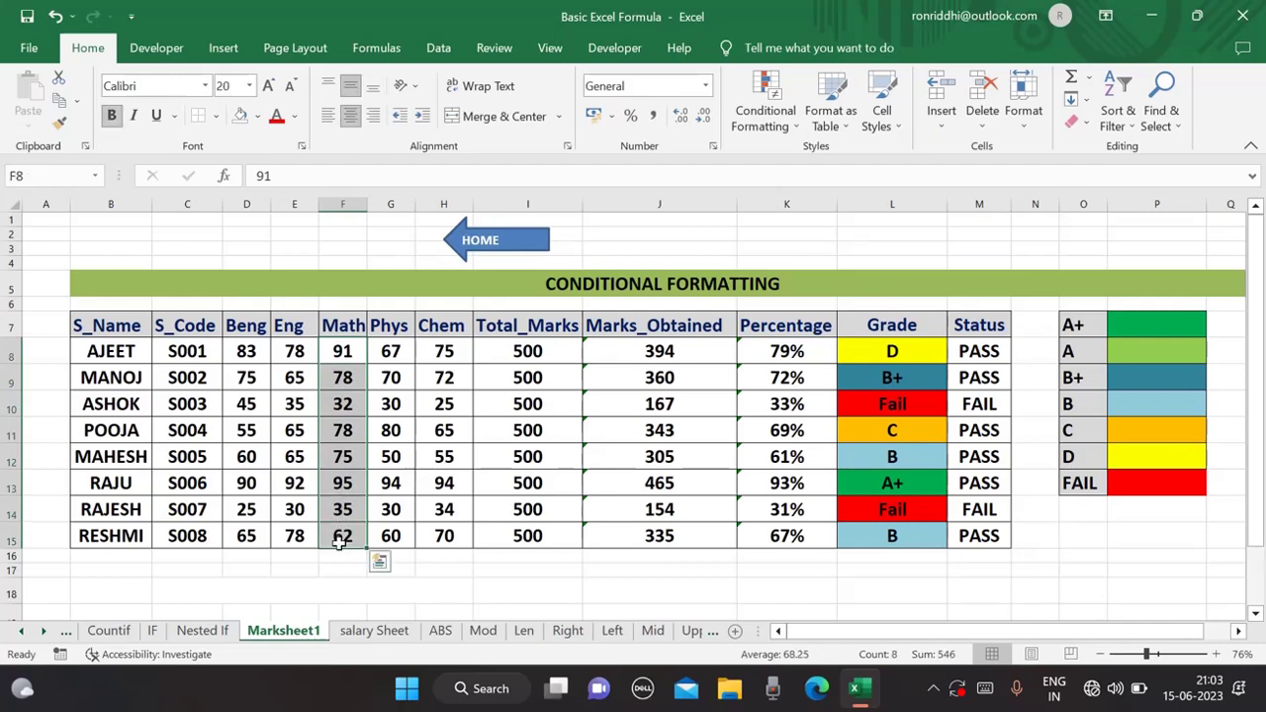
left_click(798, 134)
mouse_move(799, 161)
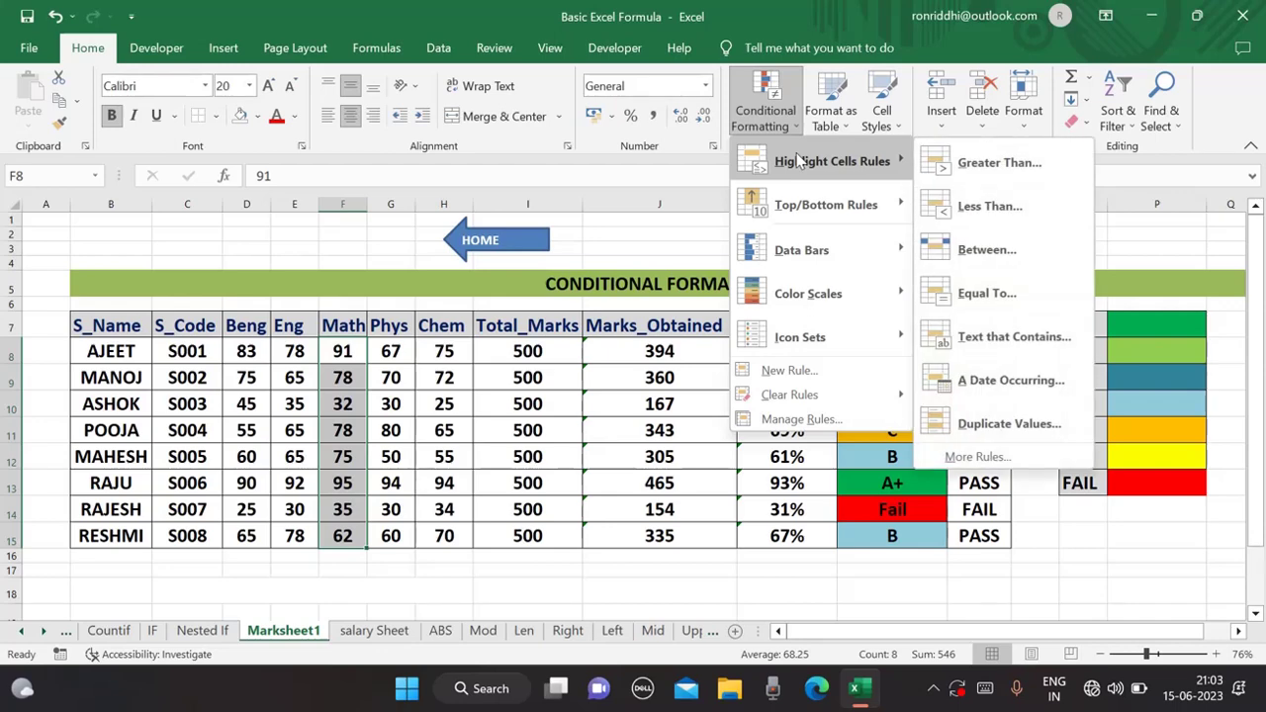
left_click(994, 167)
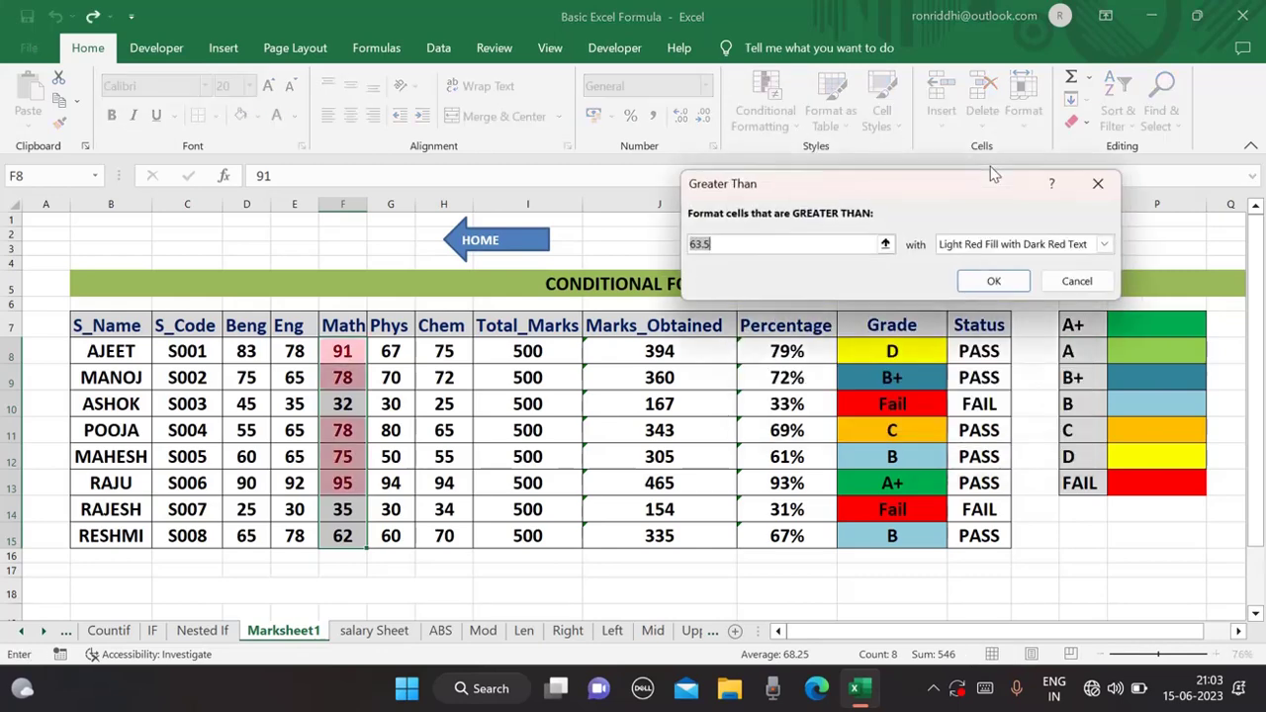
left_click(724, 244)
key("BackSpace")
key("BackSpace")
key("BackSpace")
key("BackSpace")
type("7")
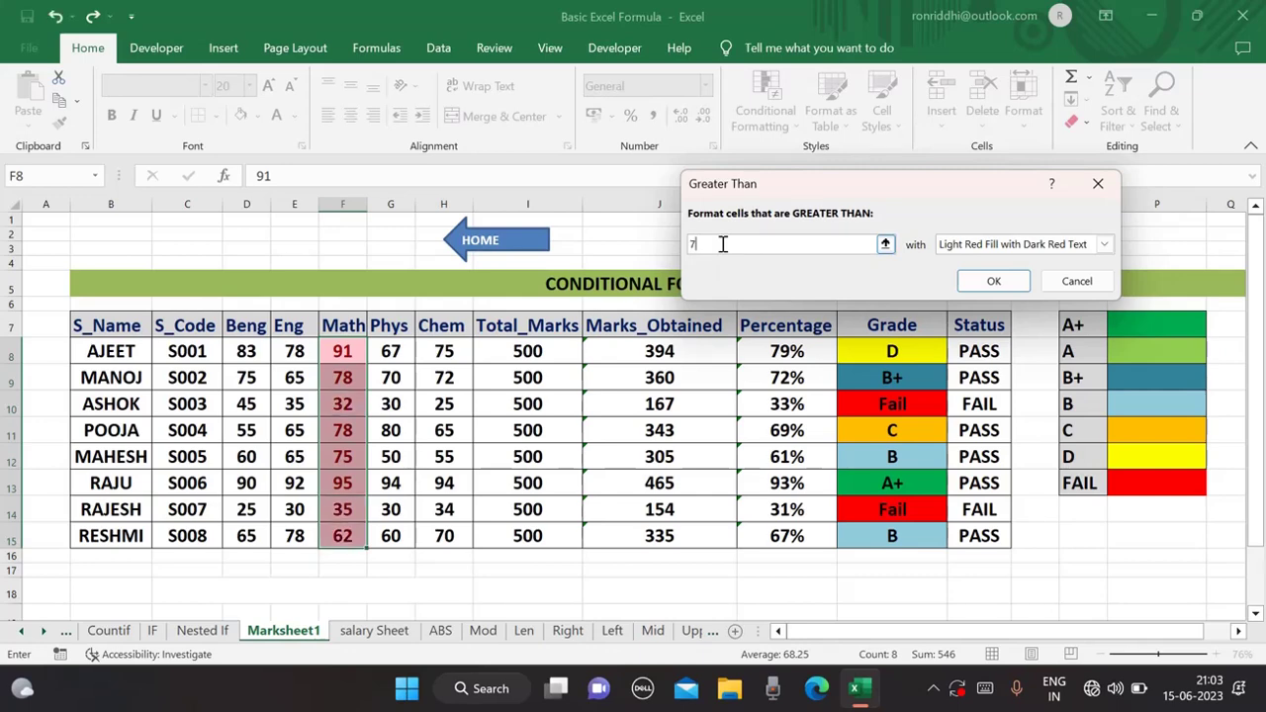
type("5")
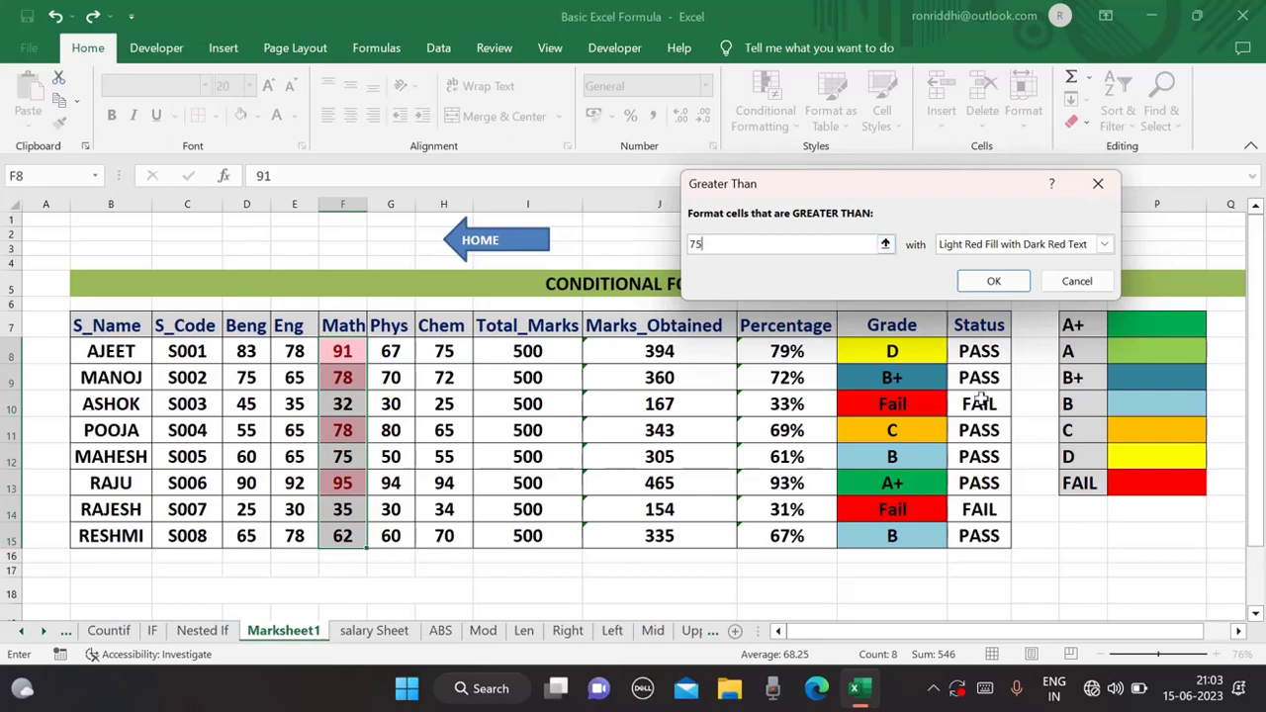
Step: Give the greater-than-75 rule a dark blue fill with white font and apply it
left_click(1106, 245)
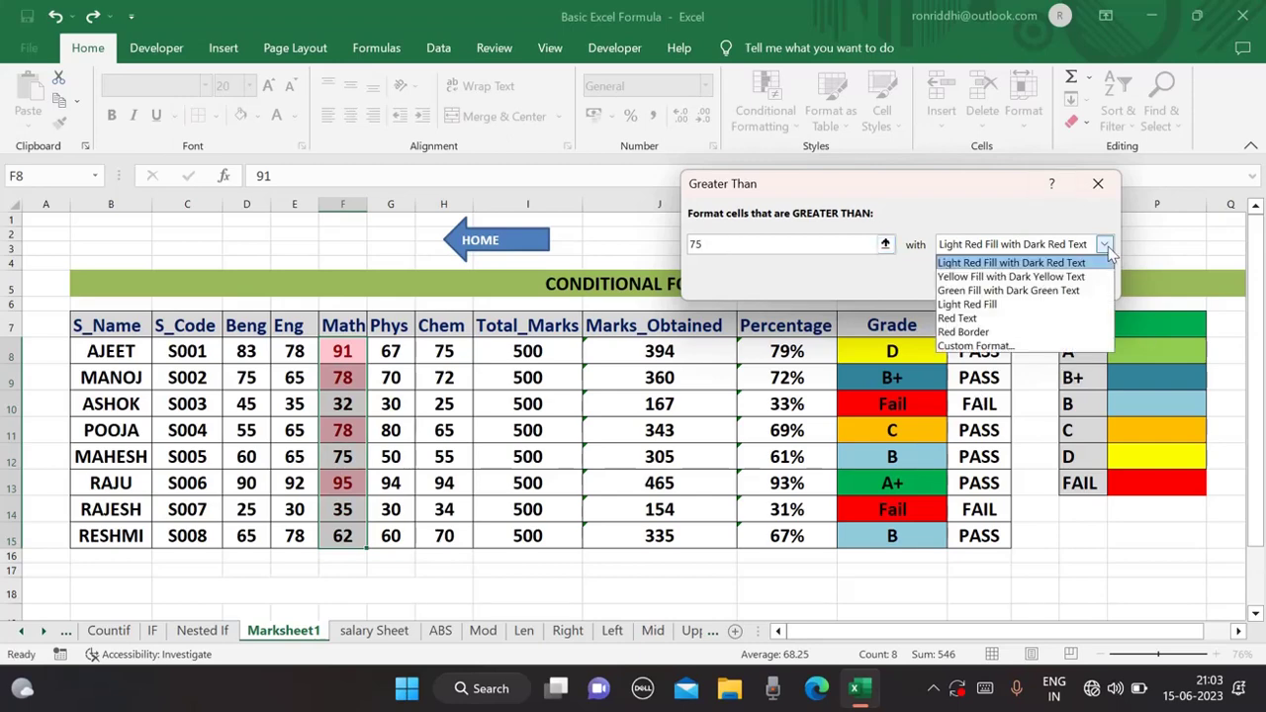
left_click(1009, 348)
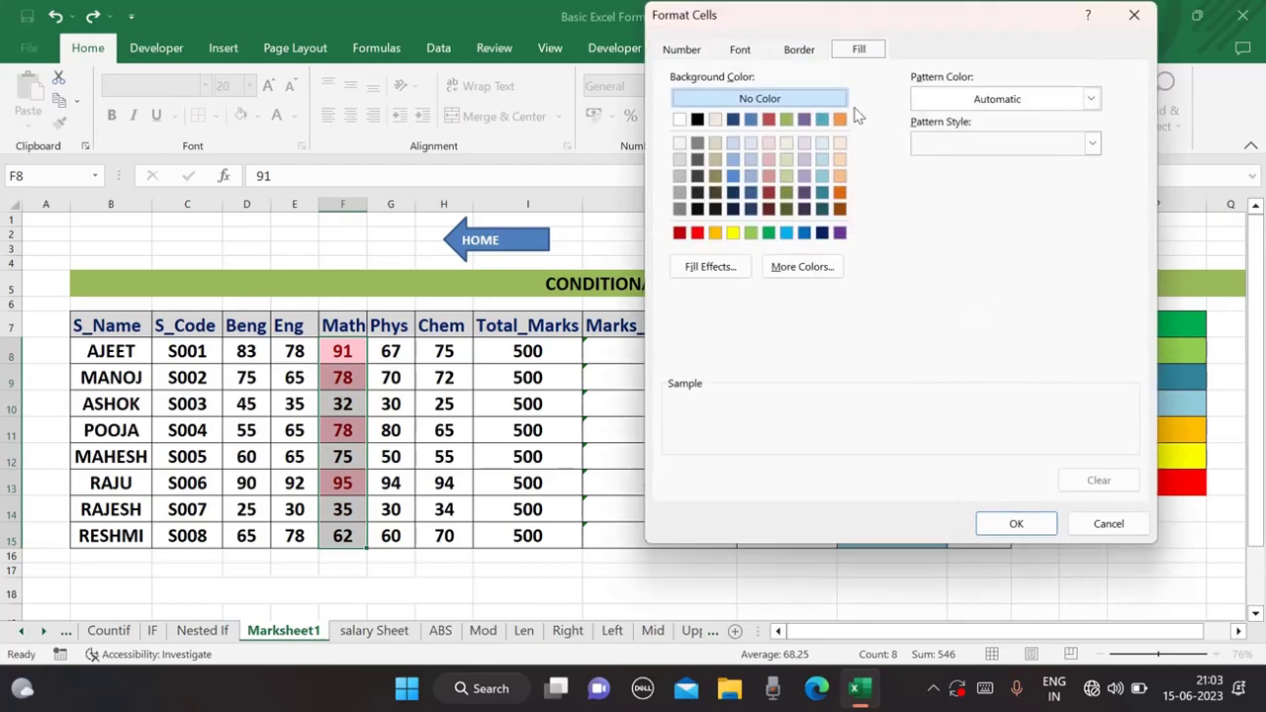
left_click(822, 234)
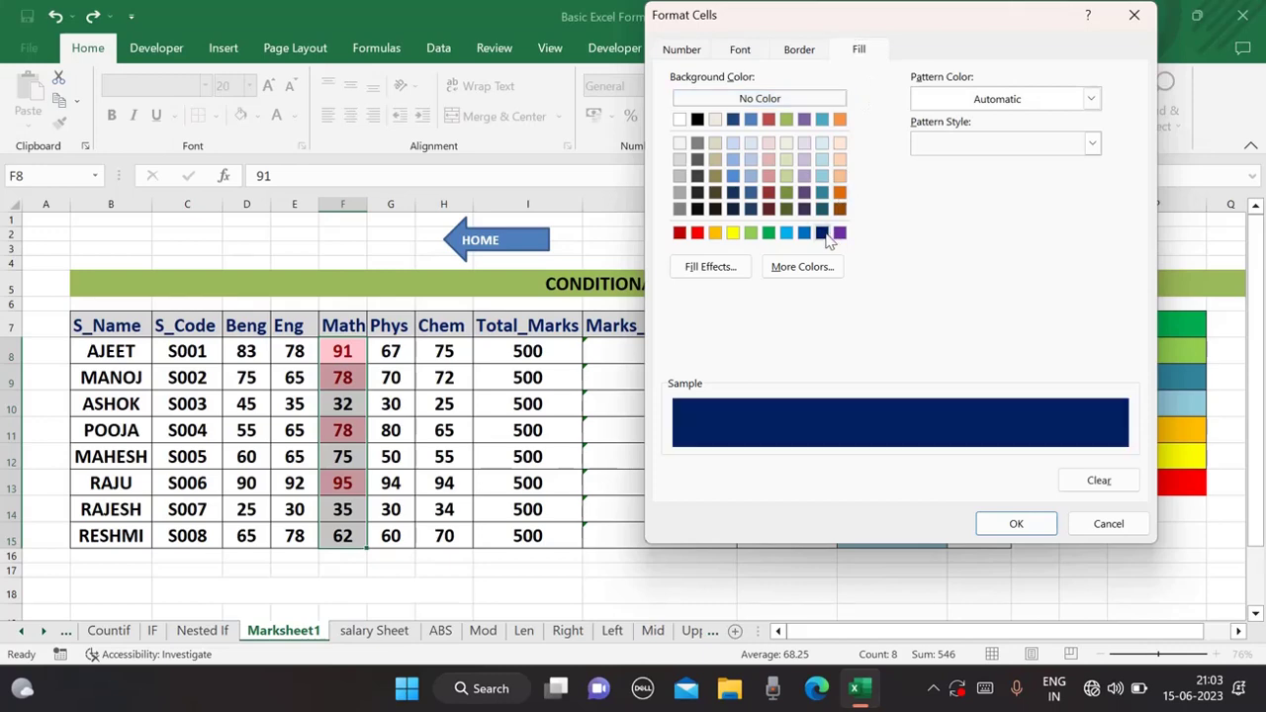
left_click(741, 52)
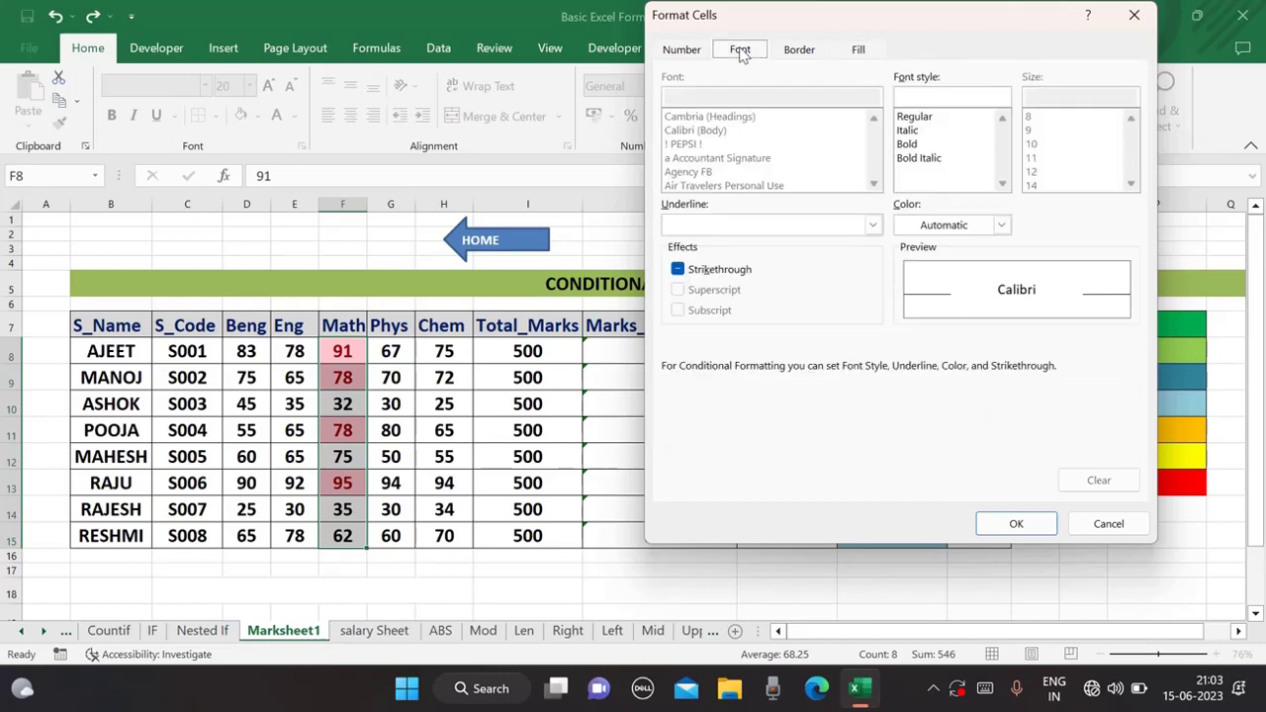
left_click(1001, 225)
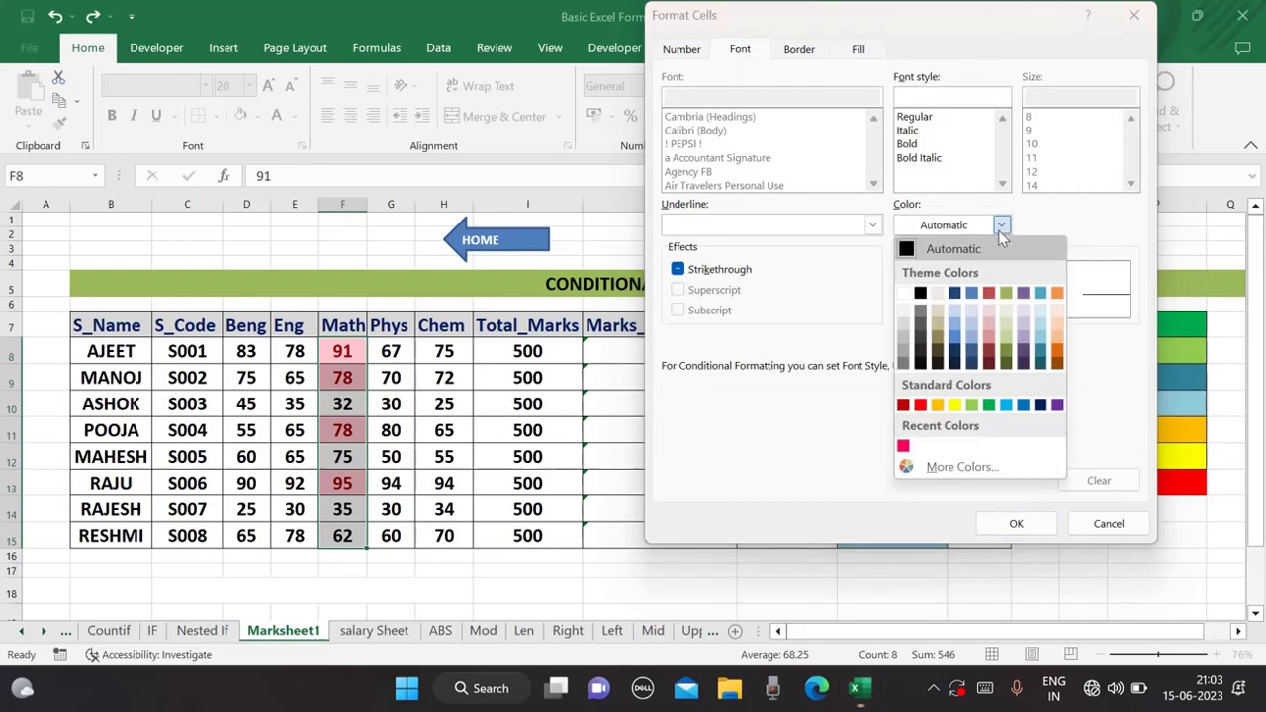
left_click(907, 295)
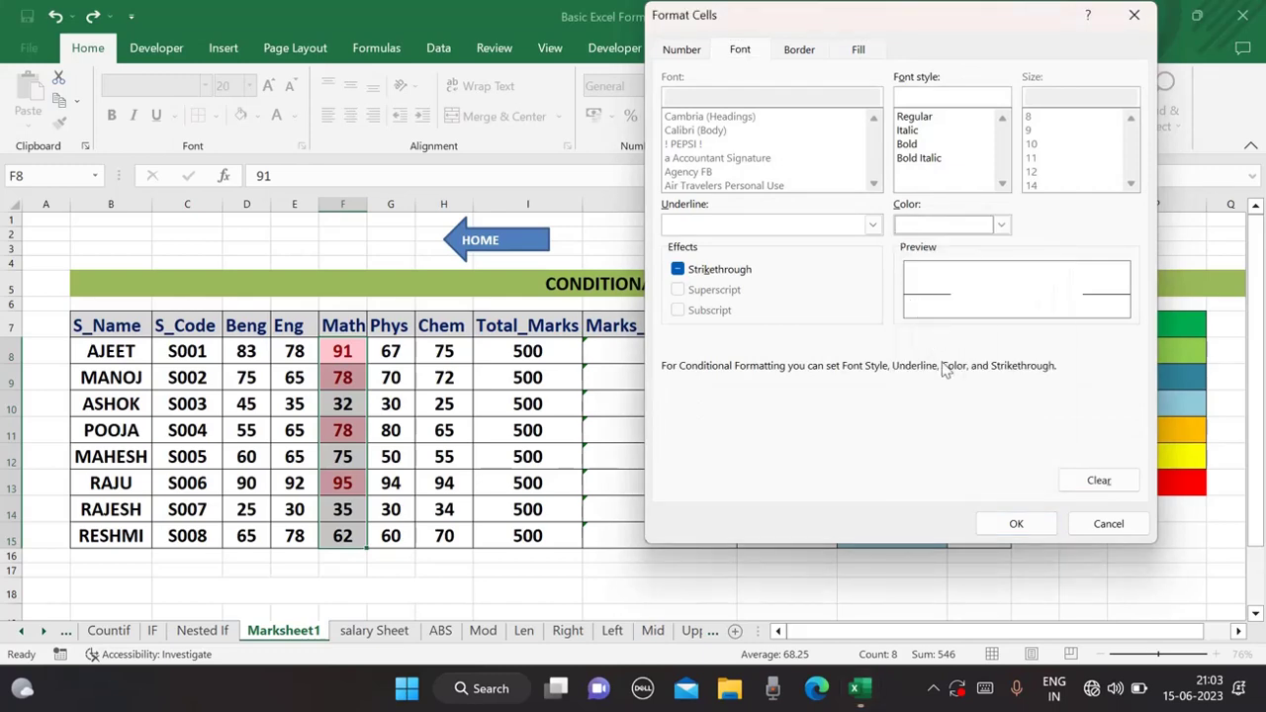
left_click(1029, 529)
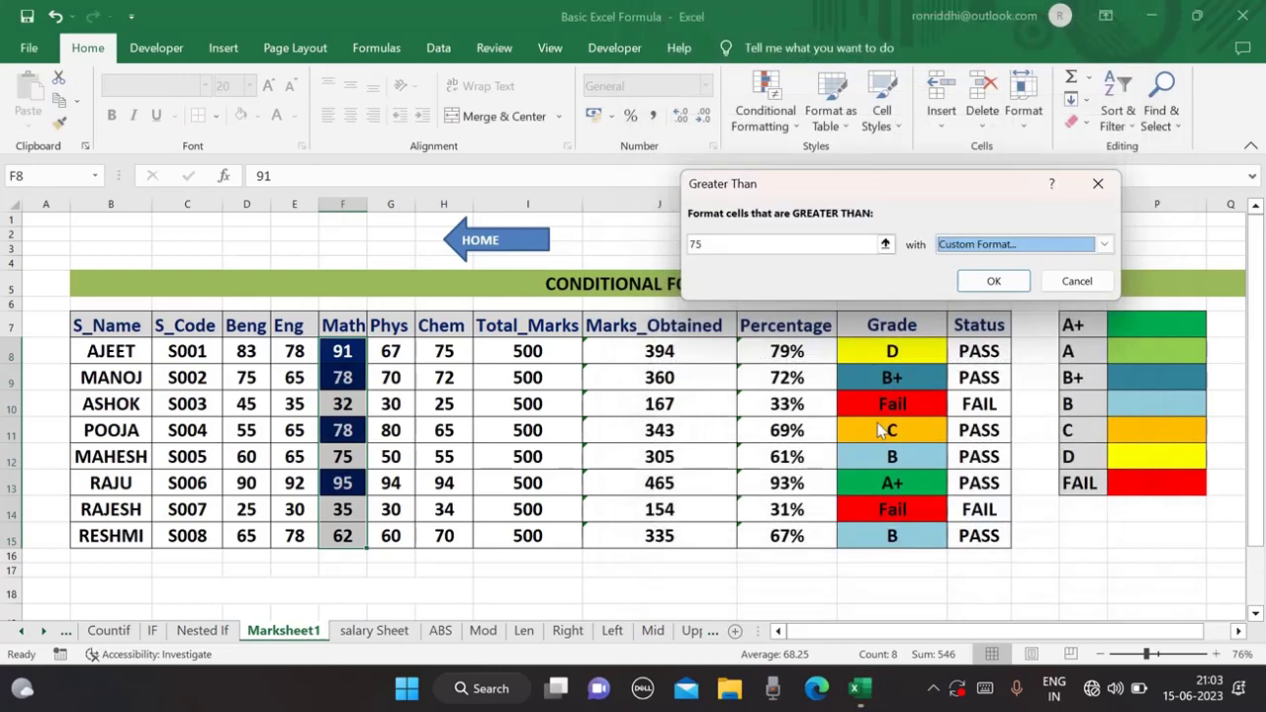
left_click(994, 281)
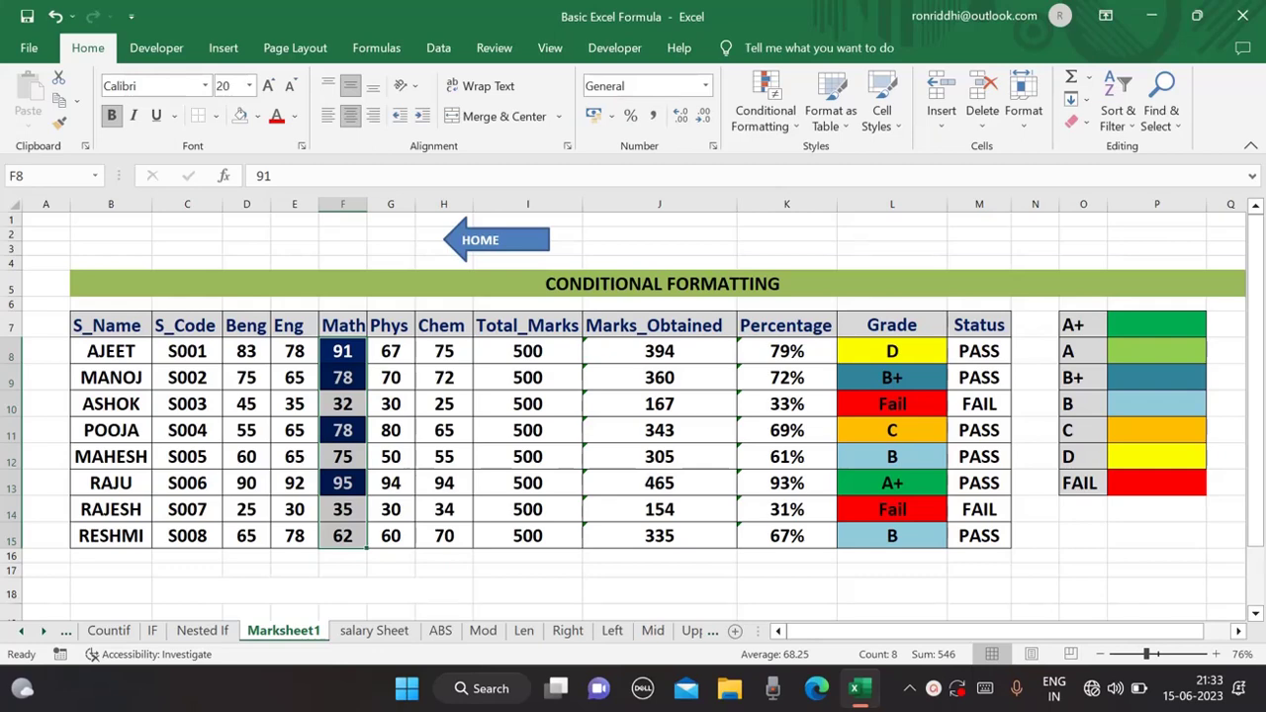
left_click(799, 132)
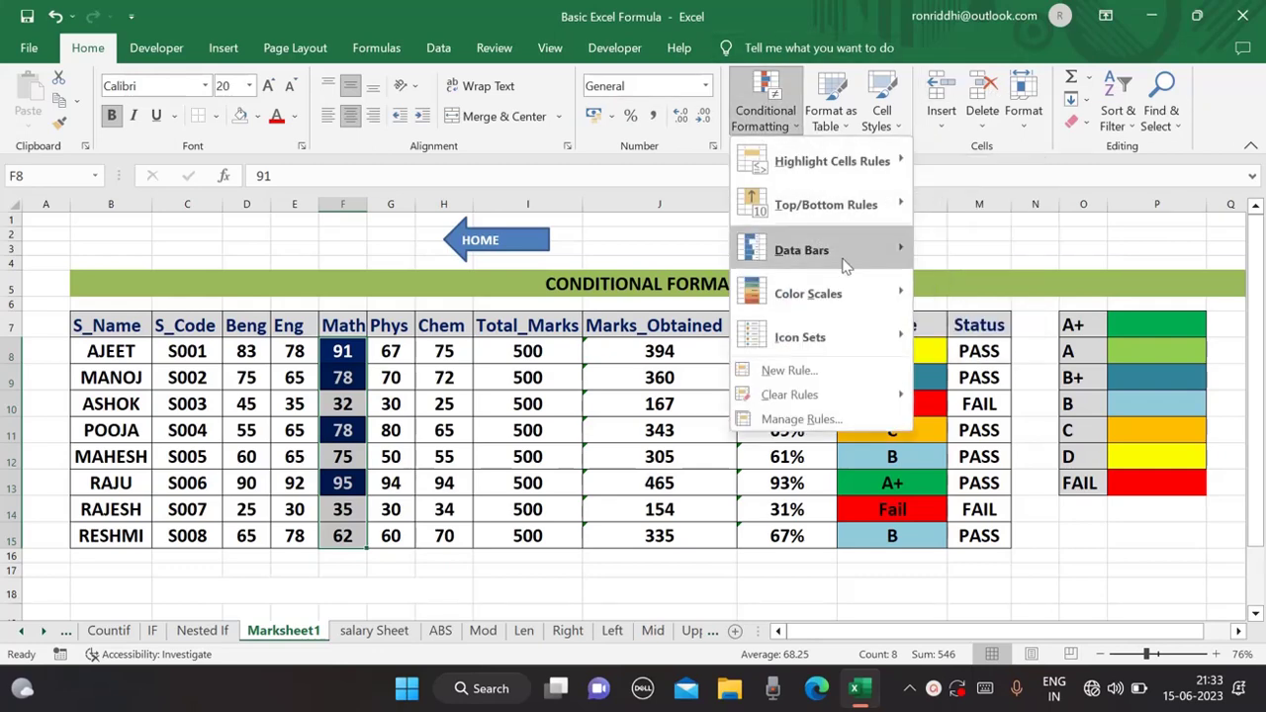
mouse_move(843, 261)
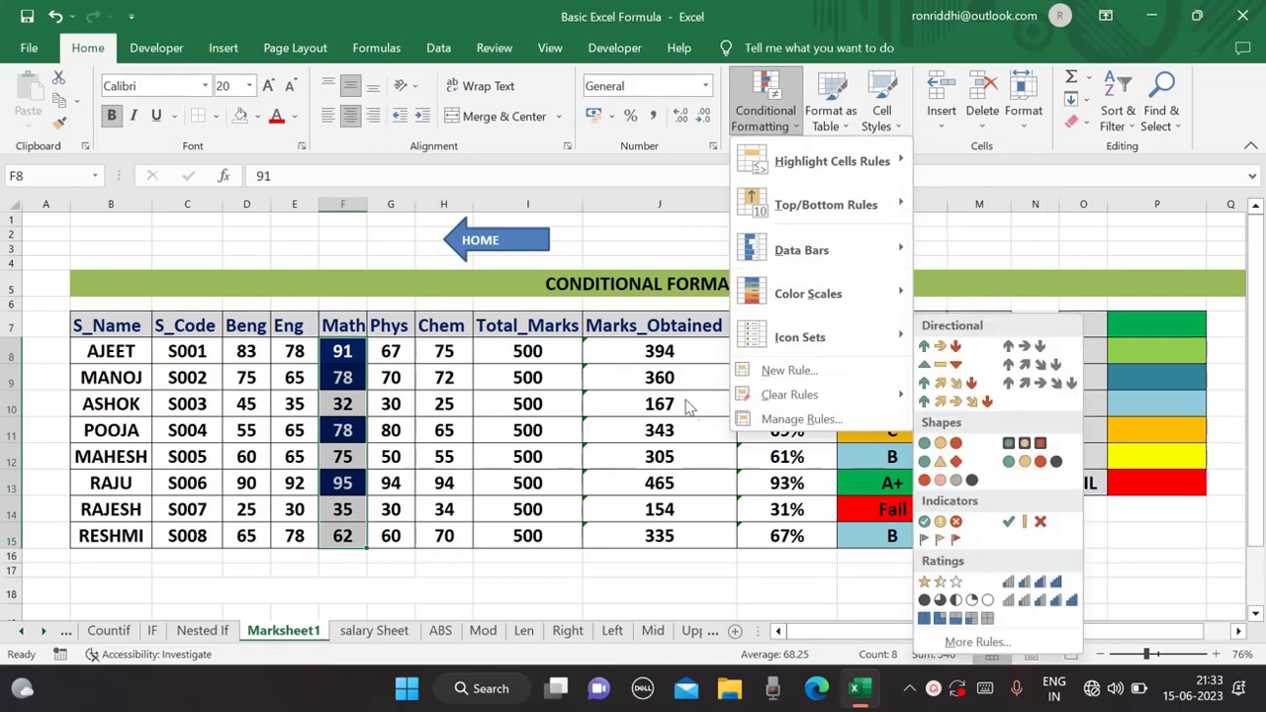
left_click(644, 355)
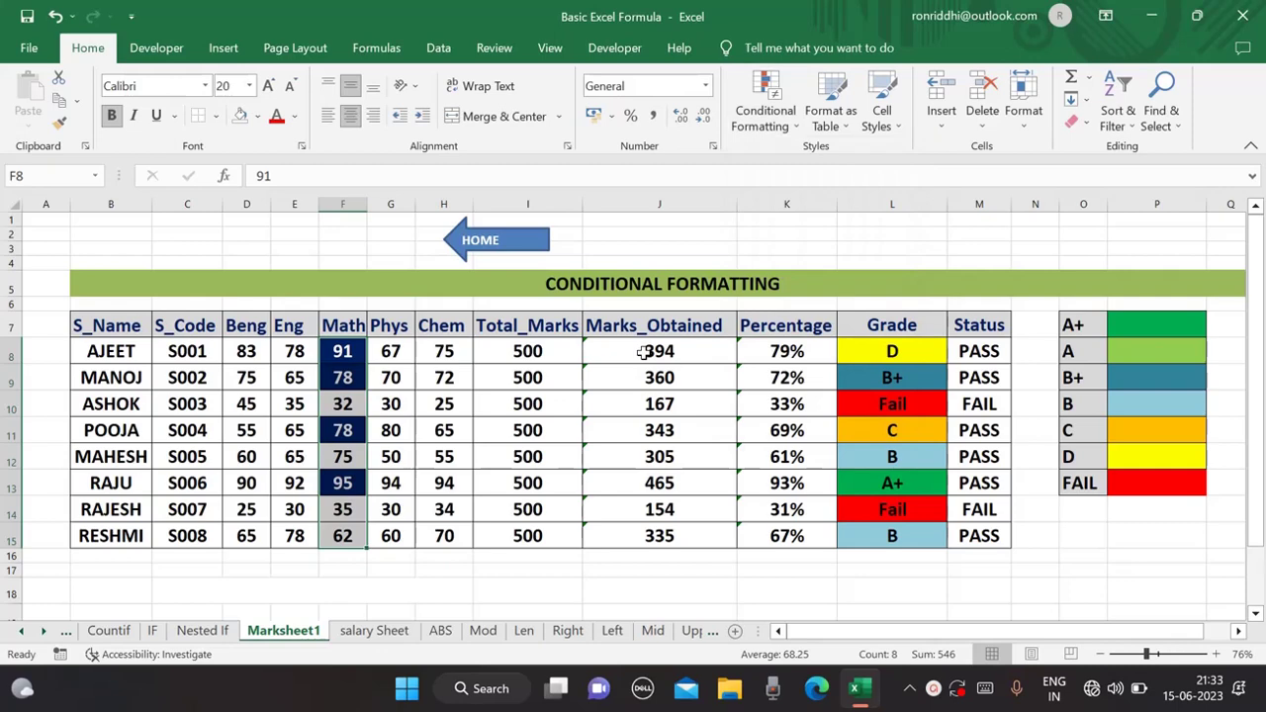
Step: Apply orange gradient-fill data bars to J8:J15, then reselect the range
left_click_drag(644, 352, 646, 535)
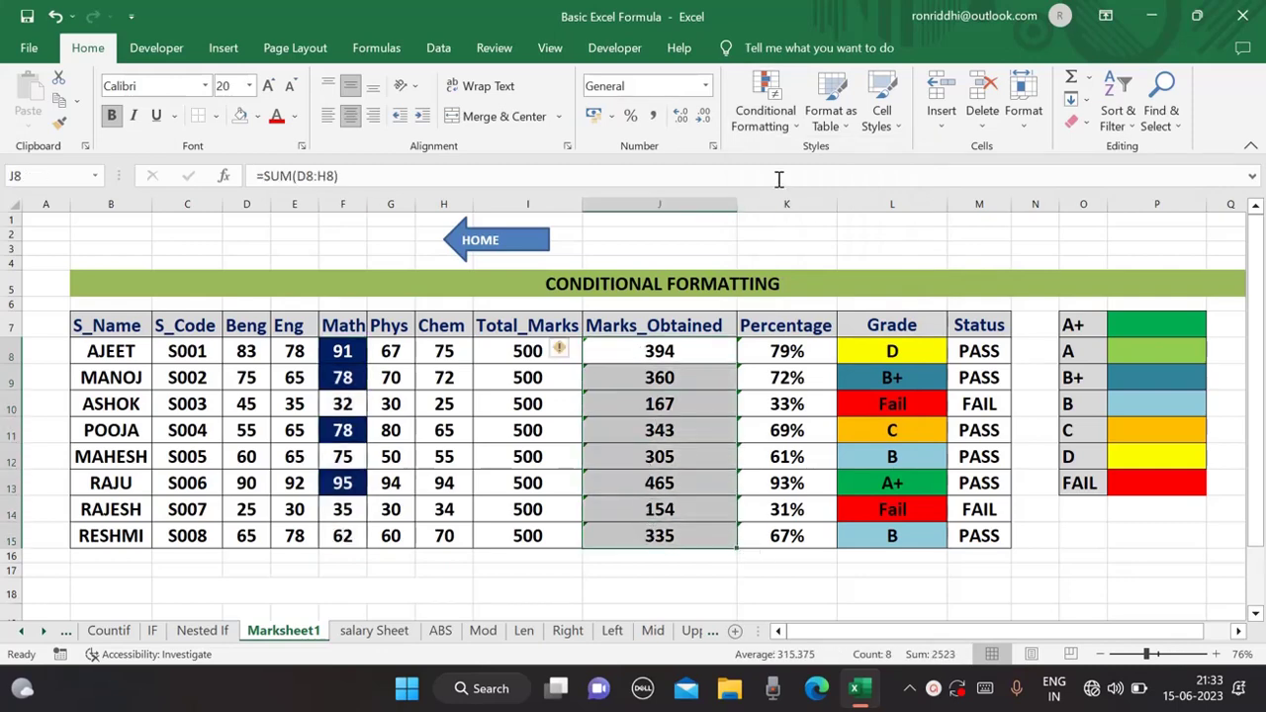
left_click(797, 129)
mouse_move(810, 170)
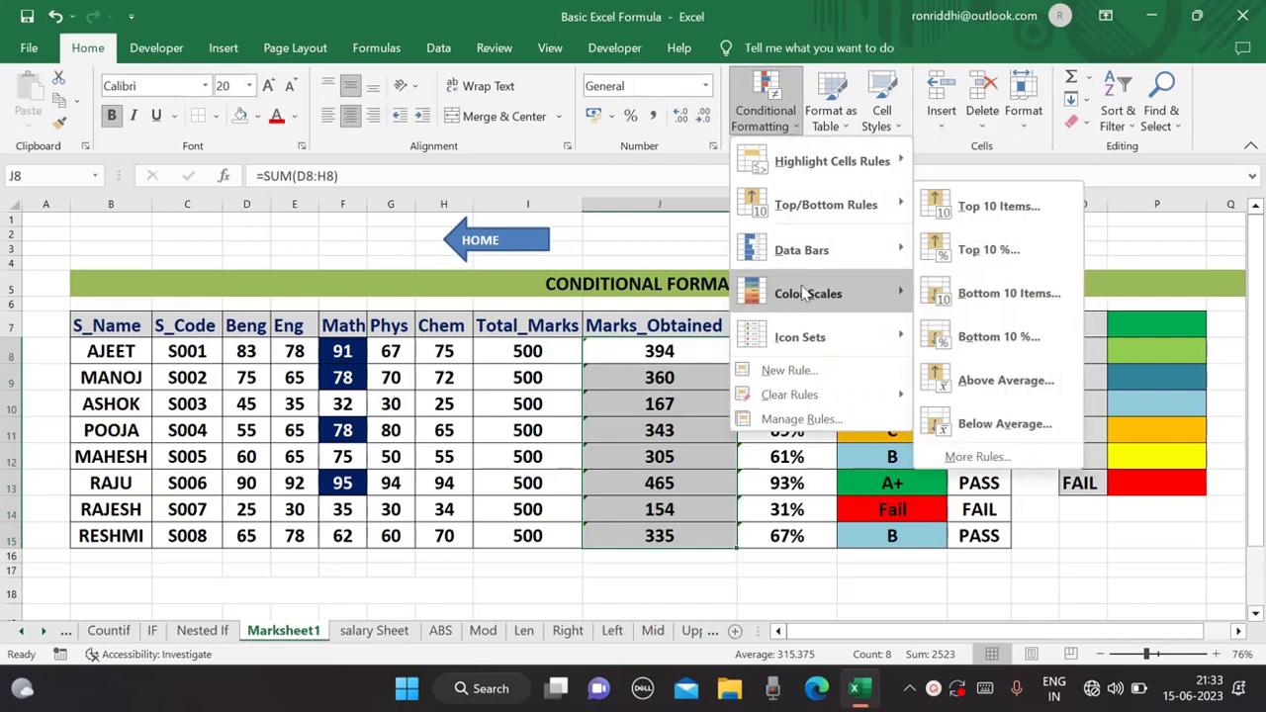
mouse_move(883, 252)
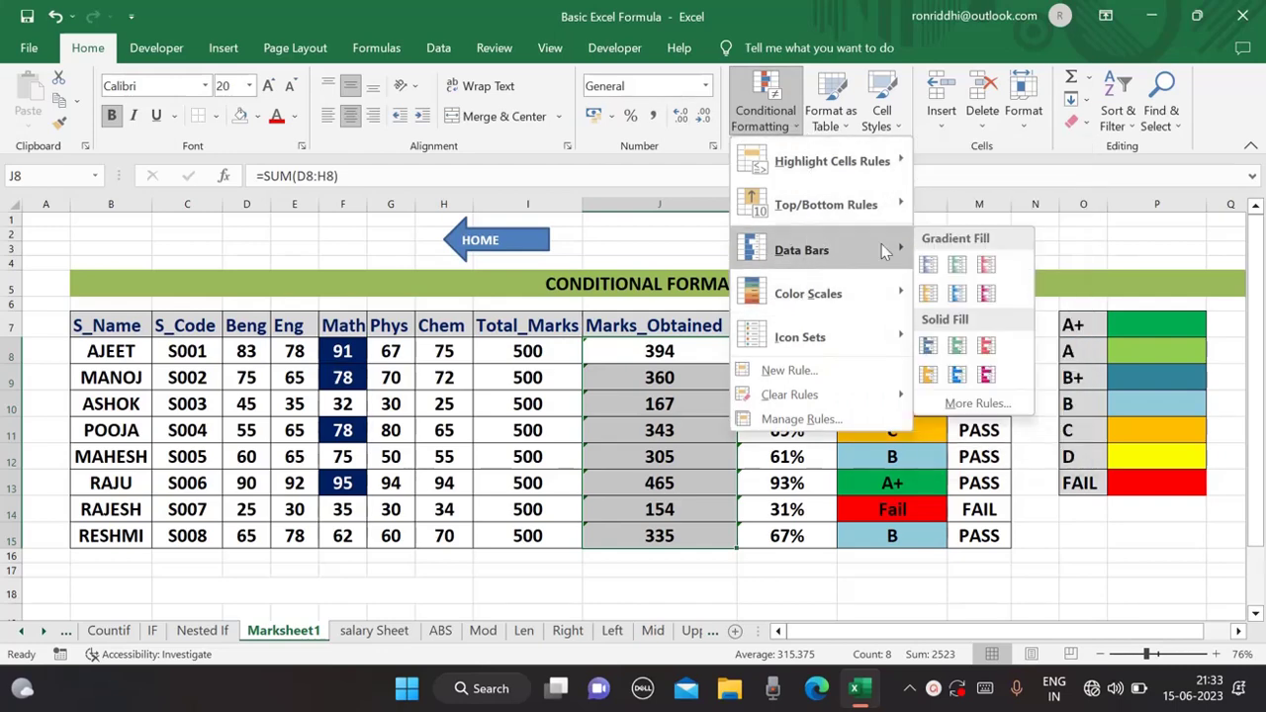
left_click(929, 295)
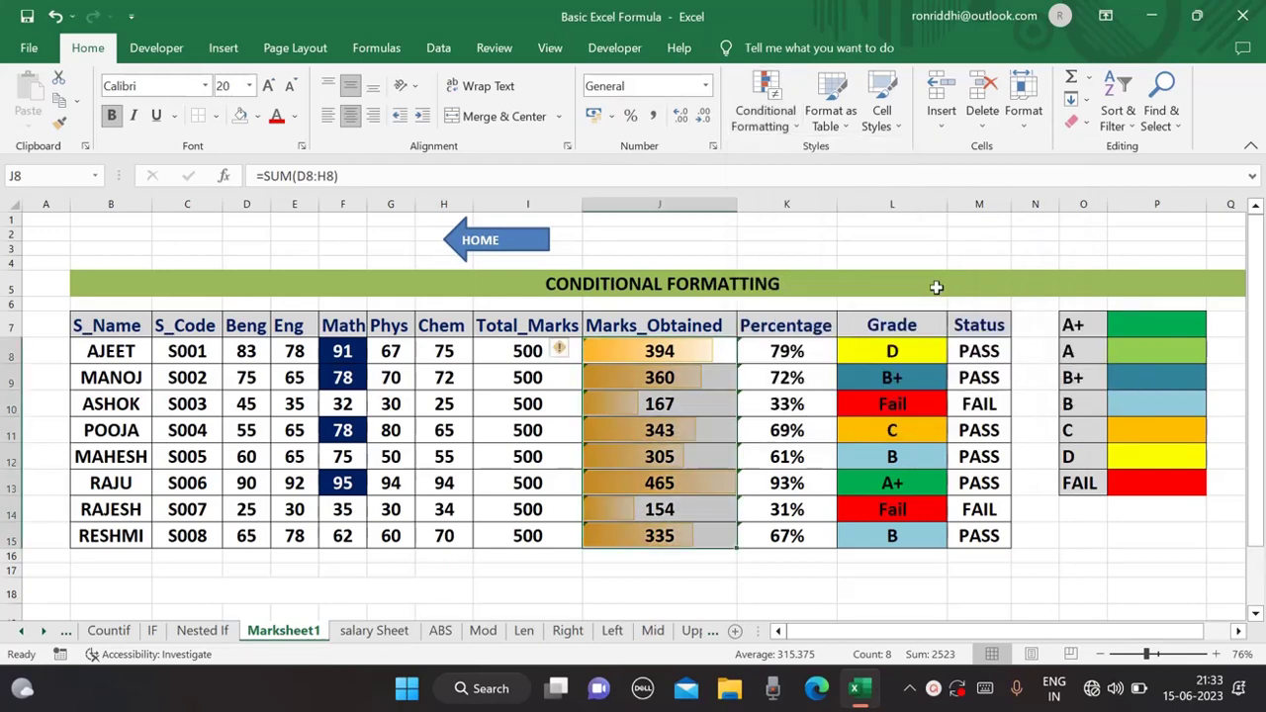
left_click(717, 374)
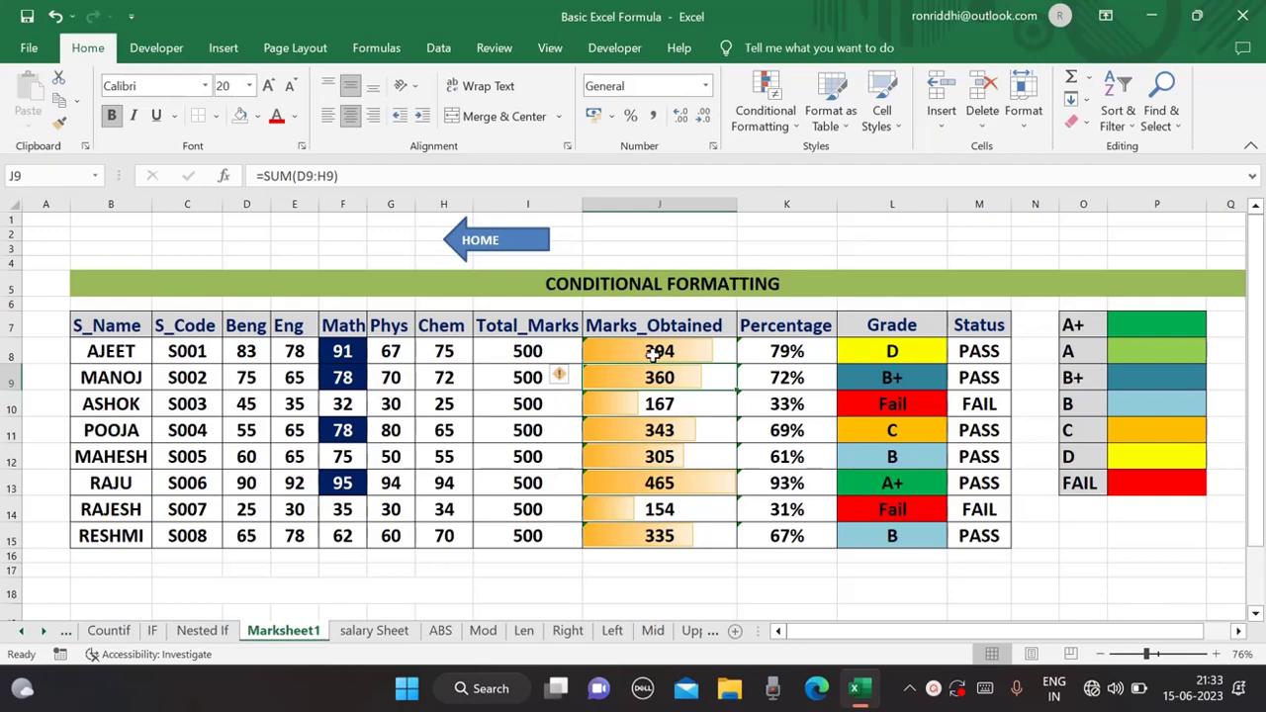
left_click_drag(655, 354, 656, 530)
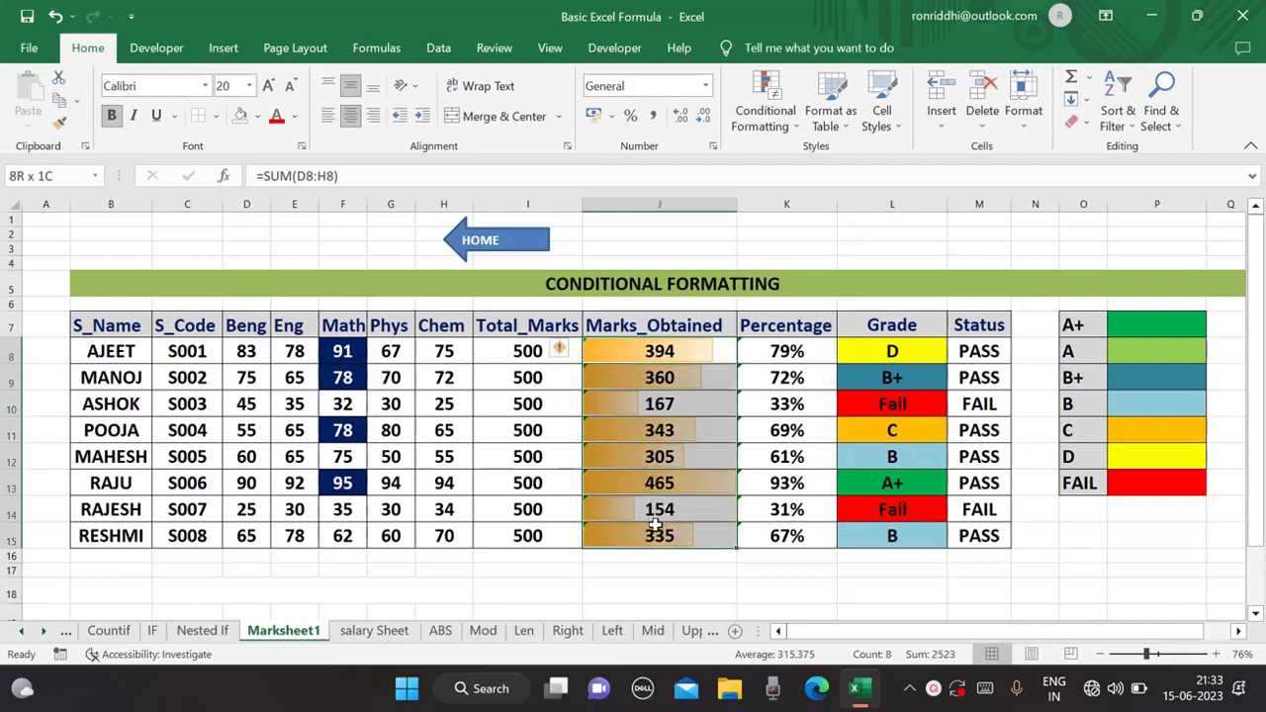
Step: Clear the orange data-bar rules from the selected Marks_Obtained cells
left_click(791, 129)
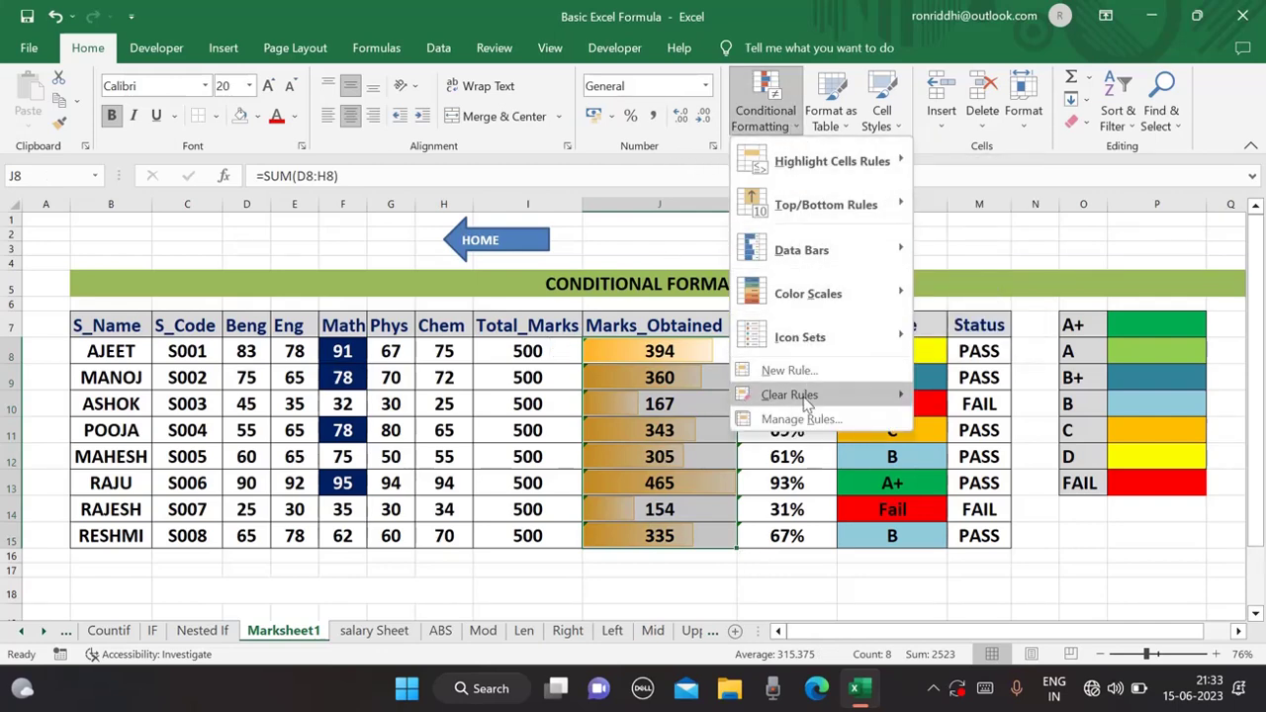
mouse_move(806, 404)
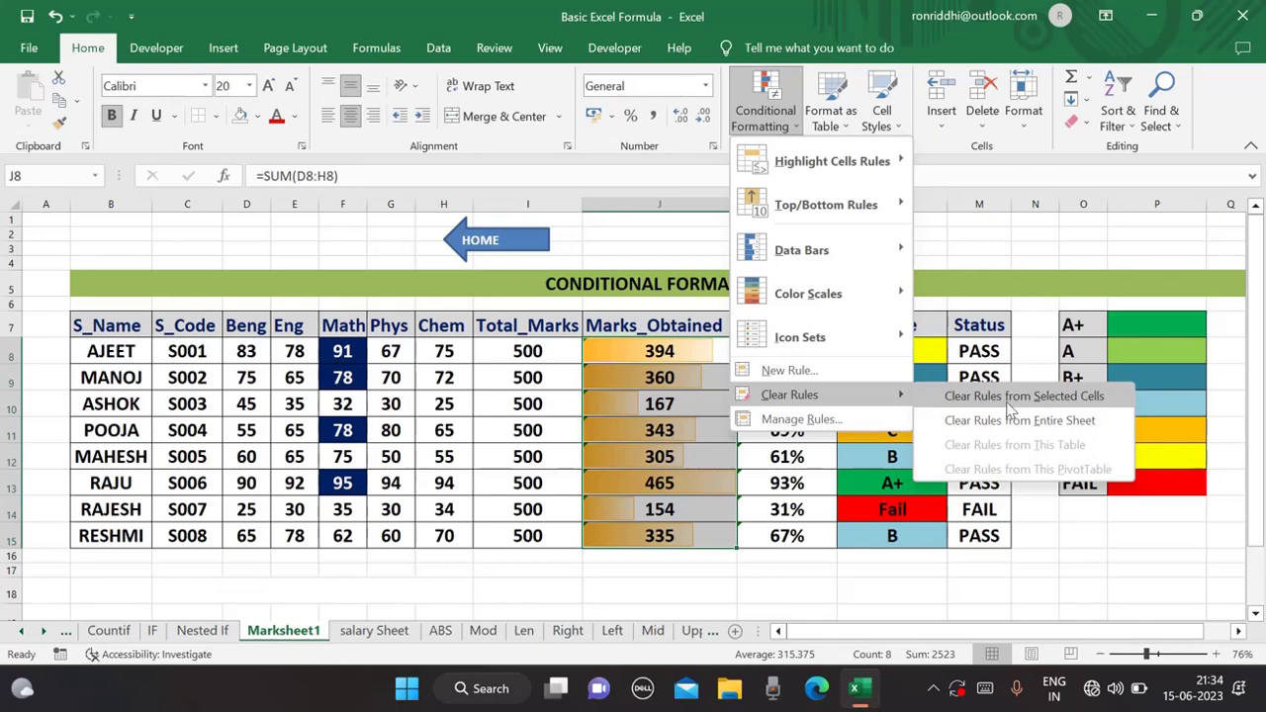
left_click(1009, 401)
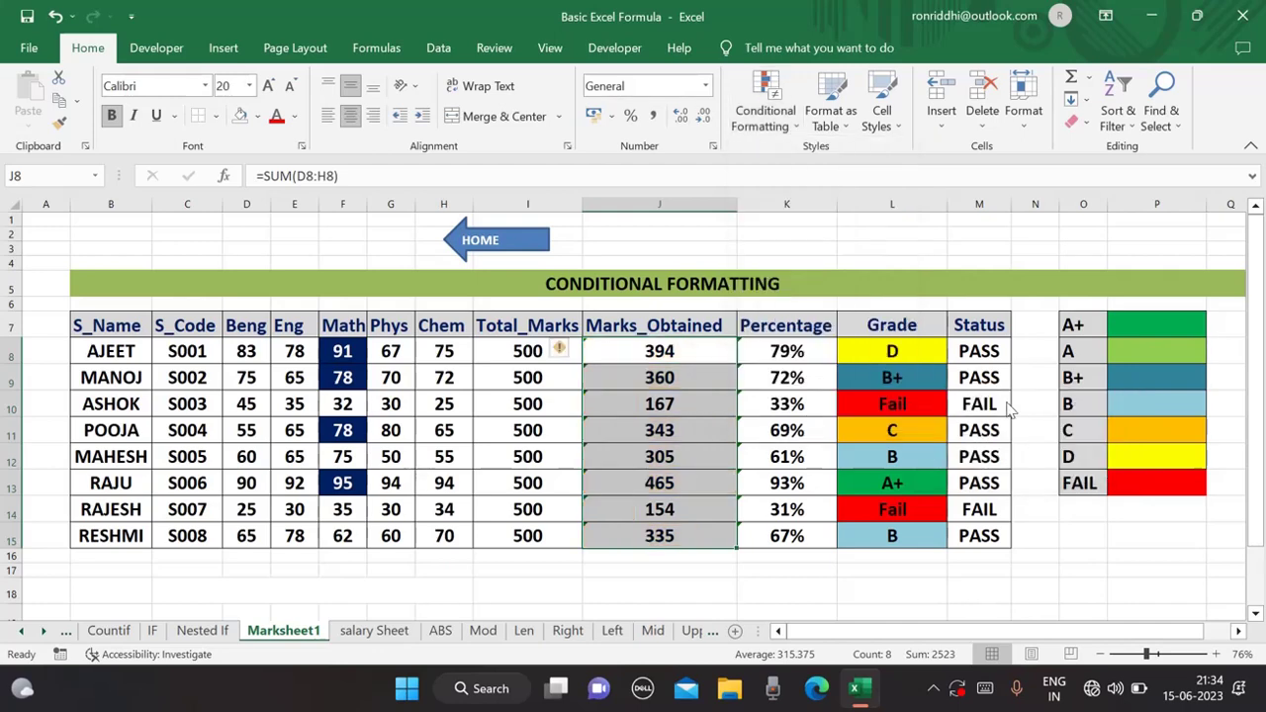
Step: Apply the 5 Ratings signal-bar icon set to J8:J15
left_click(636, 356)
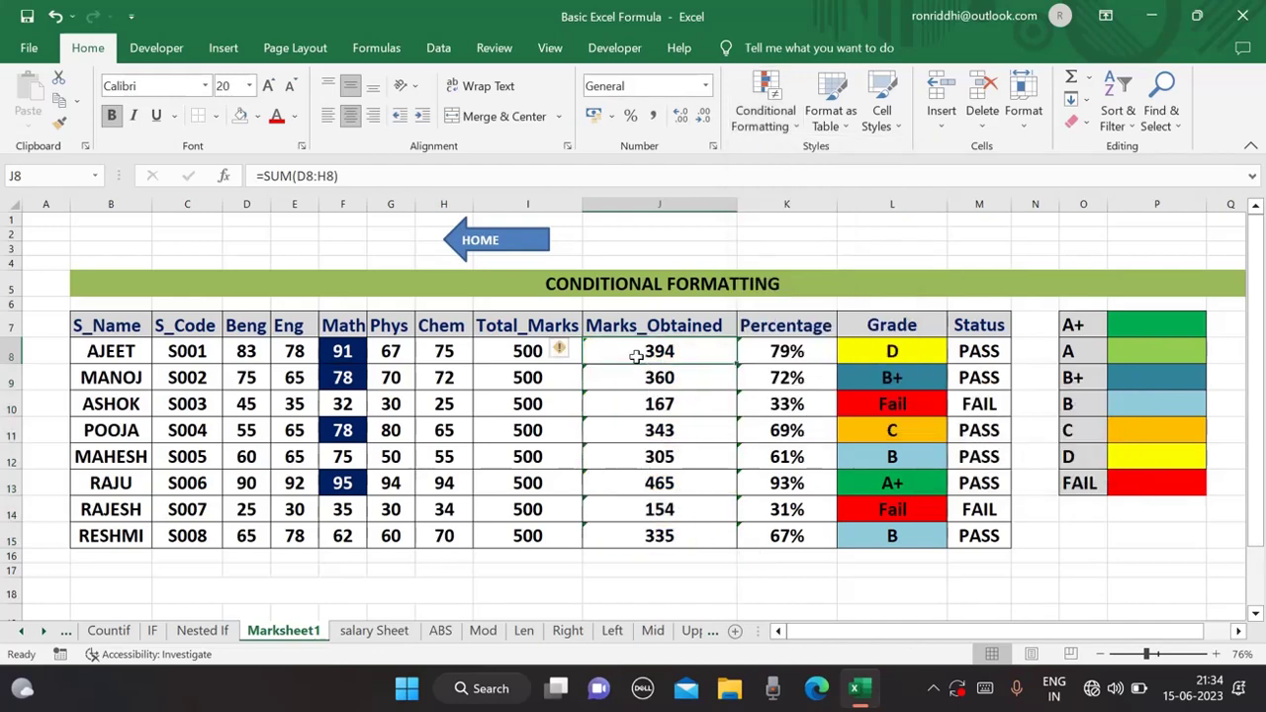
left_click_drag(637, 357, 638, 532)
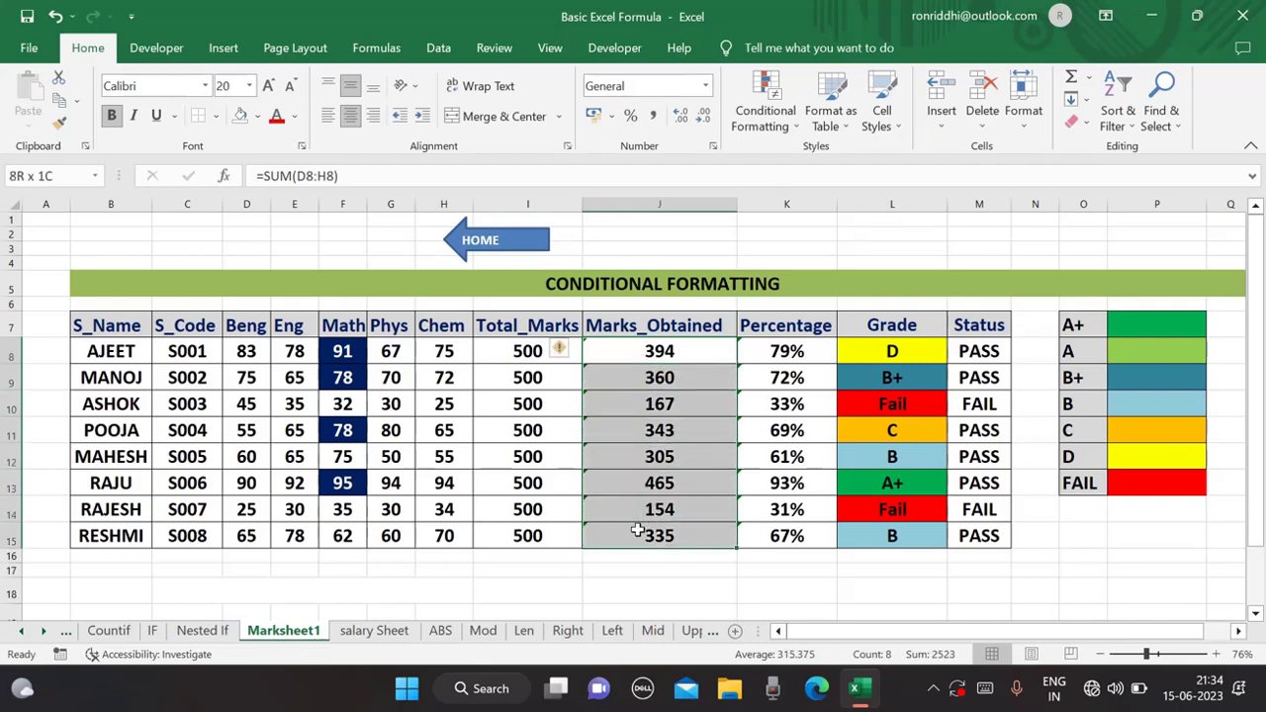
left_click(765, 104)
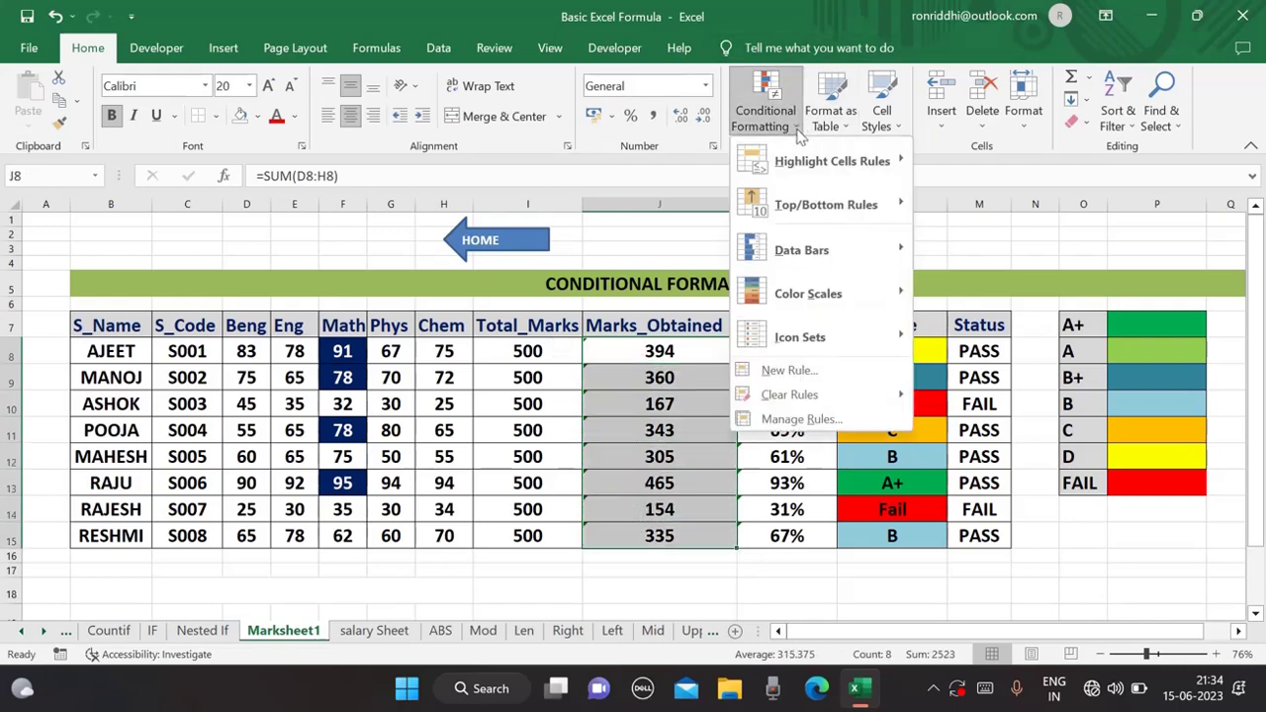
mouse_move(797, 337)
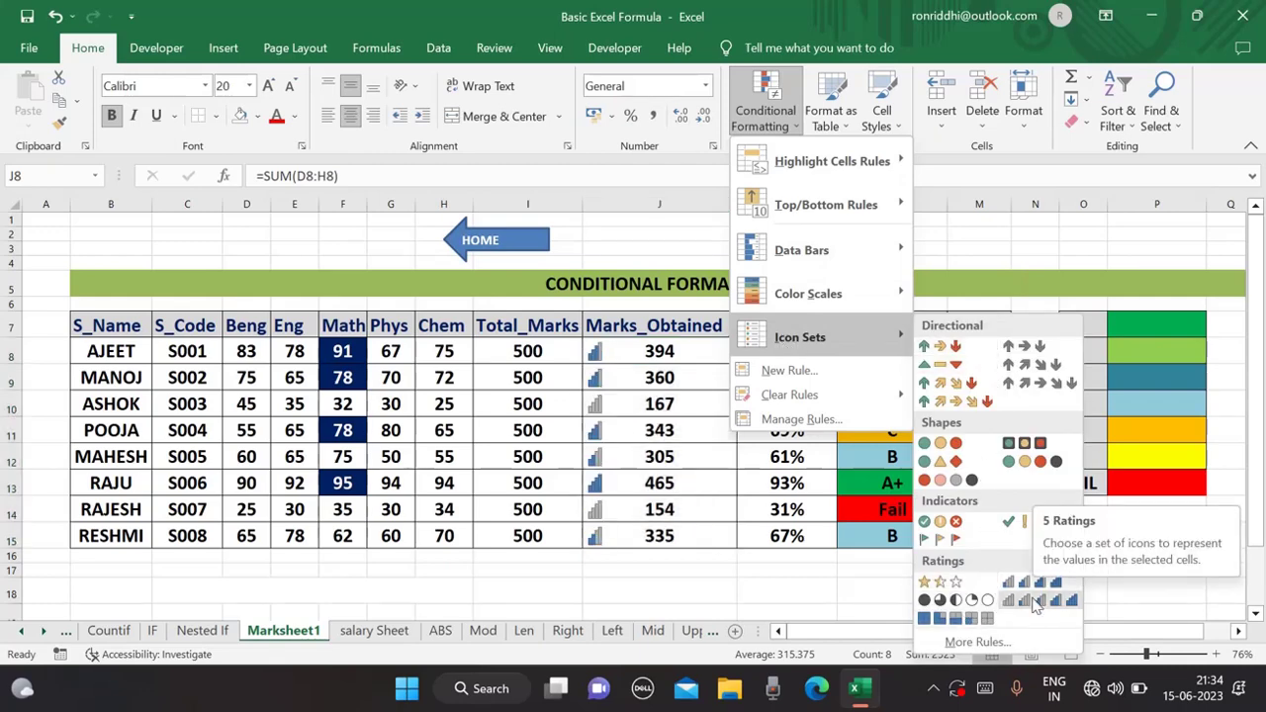
left_click(1036, 604)
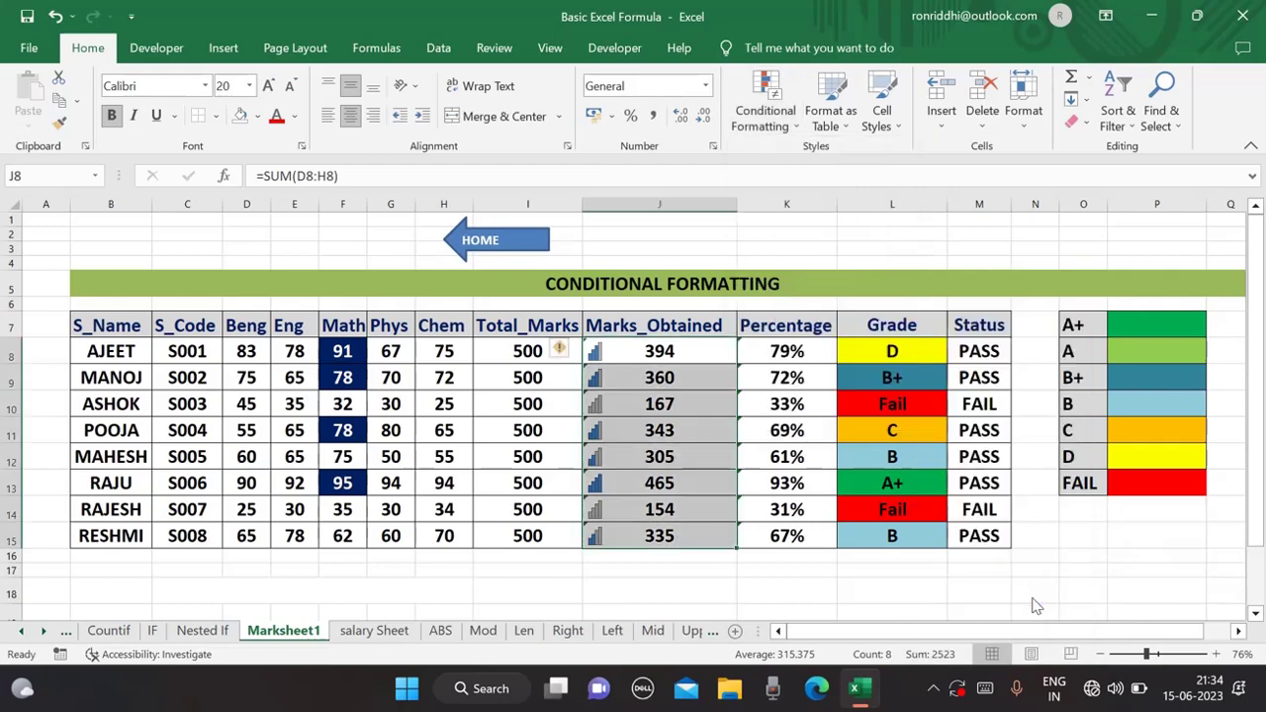
Step: Check the icons, then clear the rules from J8:J15 so totals 394 to 335 show unmarked
left_click(678, 425)
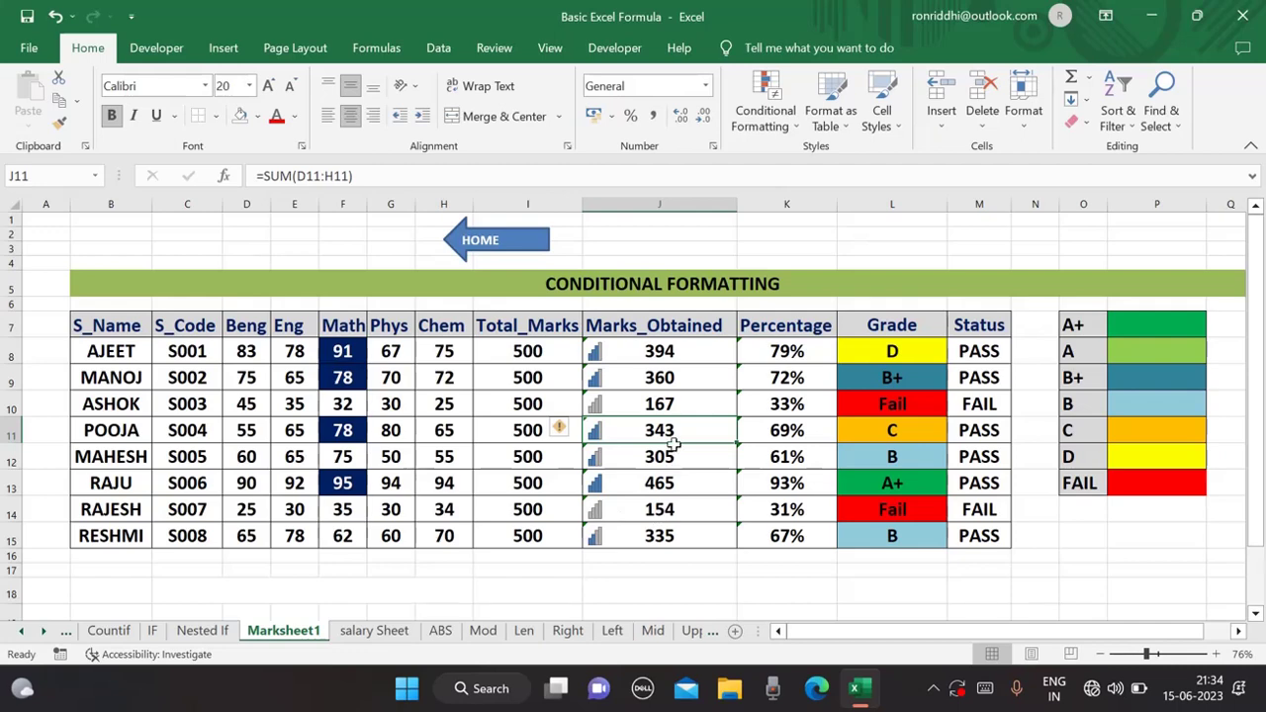
left_click(638, 353)
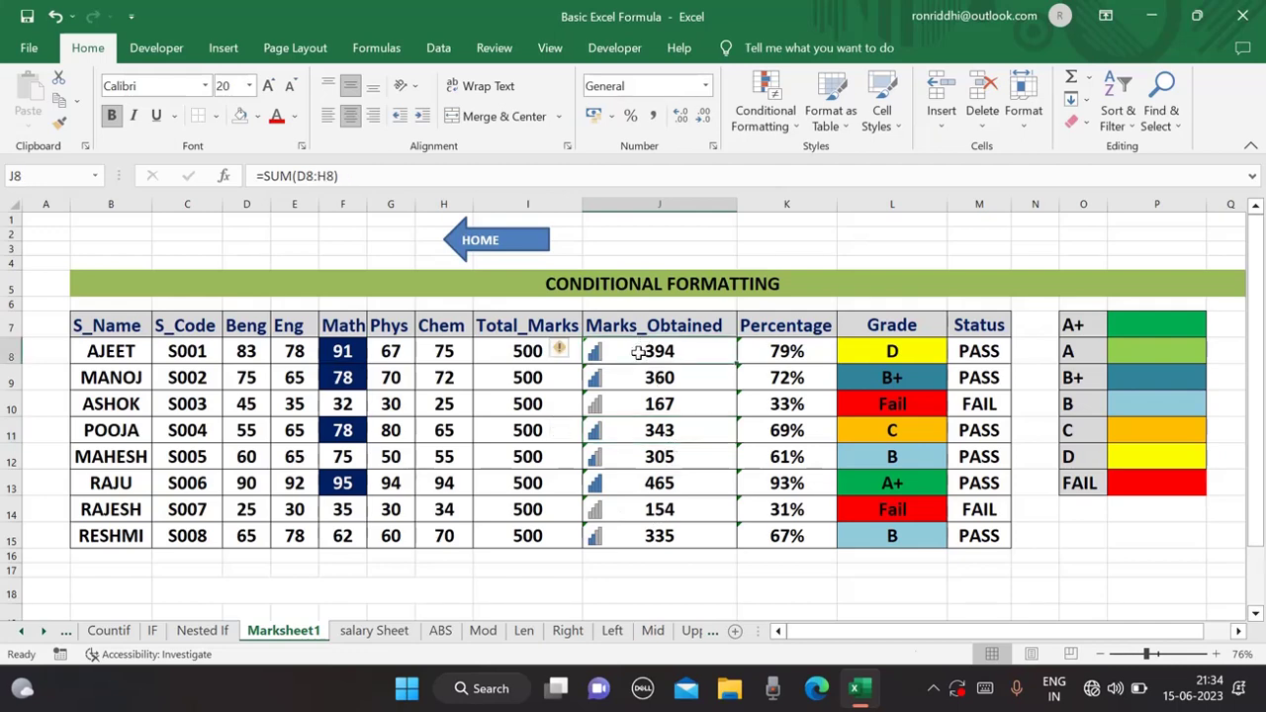
left_click_drag(638, 352, 648, 535)
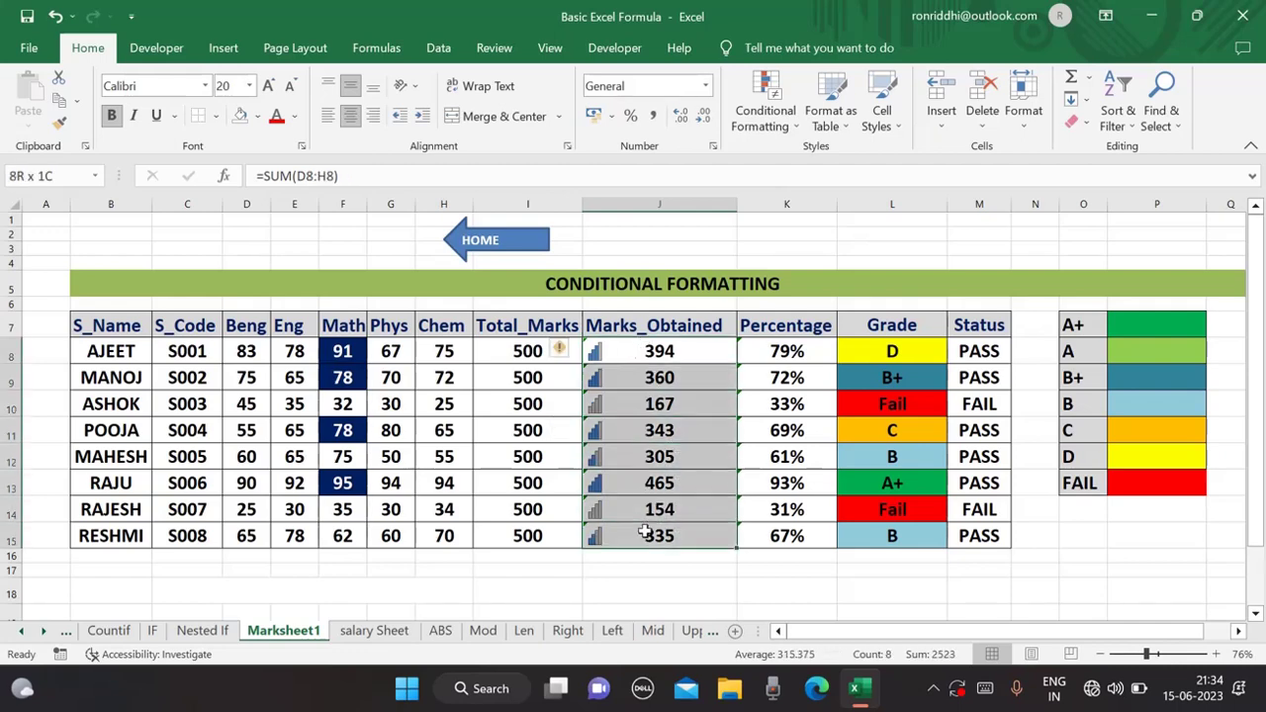
left_click(794, 128)
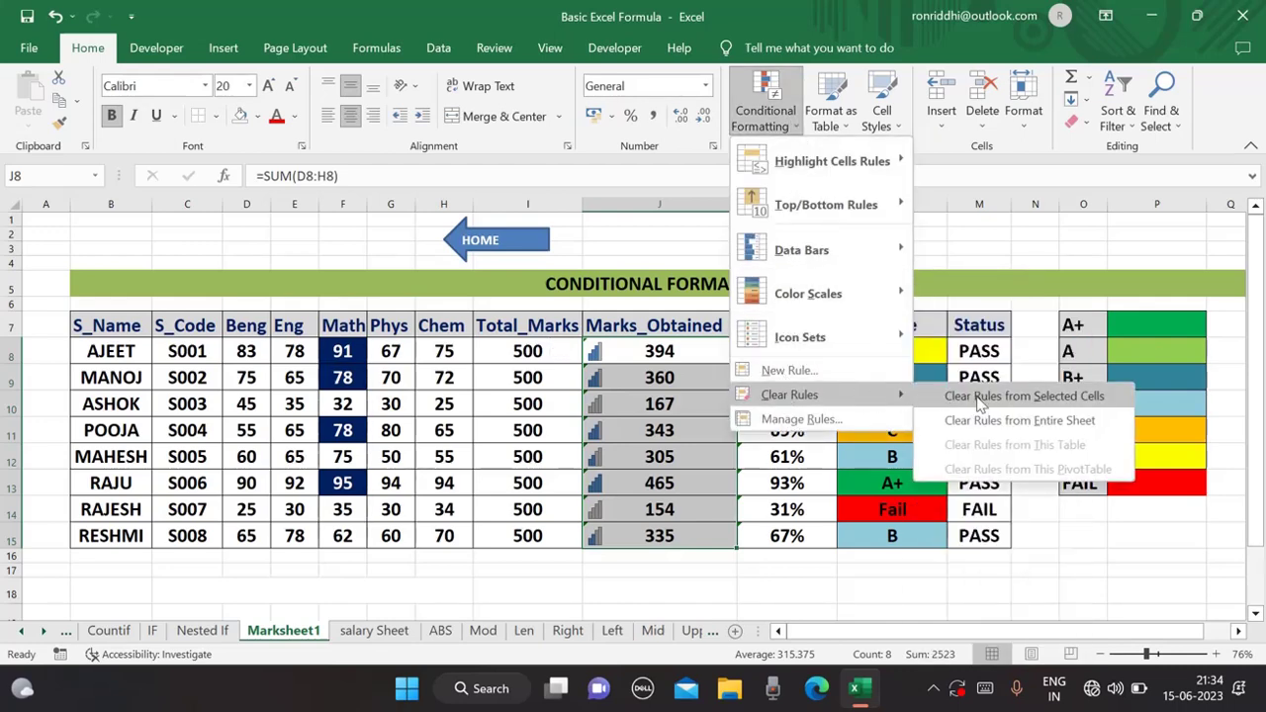
left_click(1023, 396)
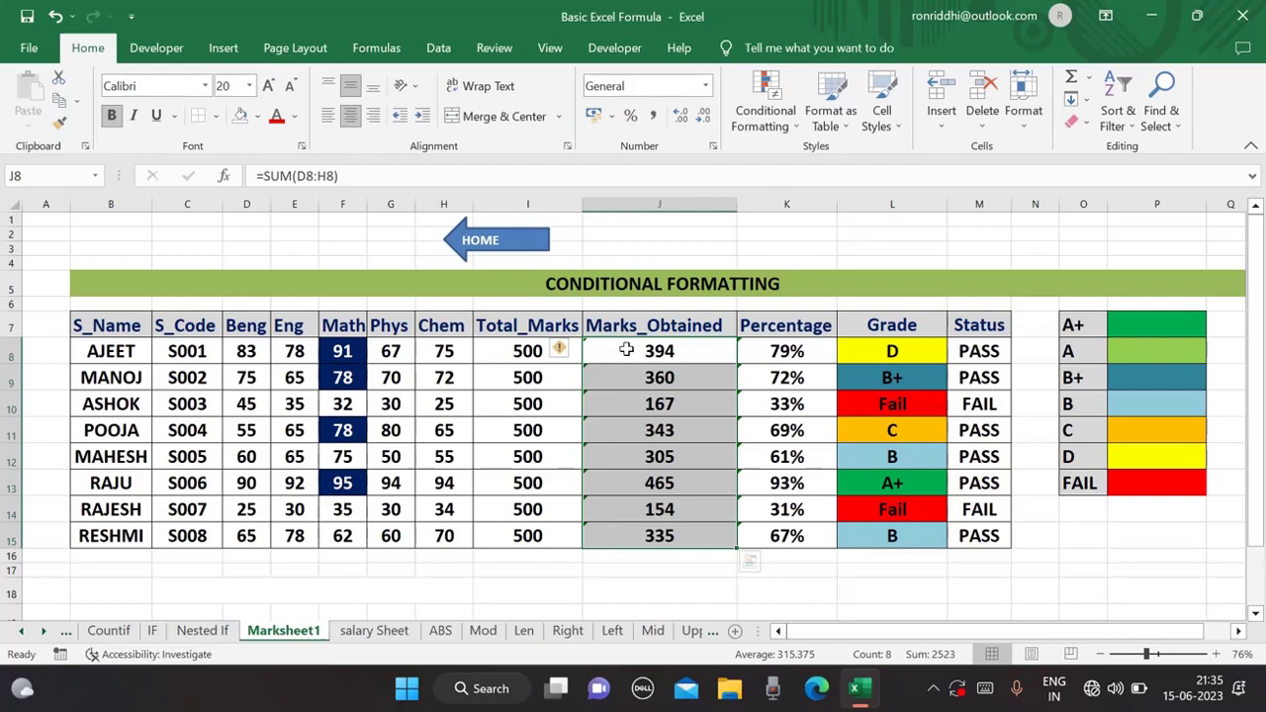
Step: Start a new icon-set rule using the three traffic-light circles style for J8:J15
left_click(798, 131)
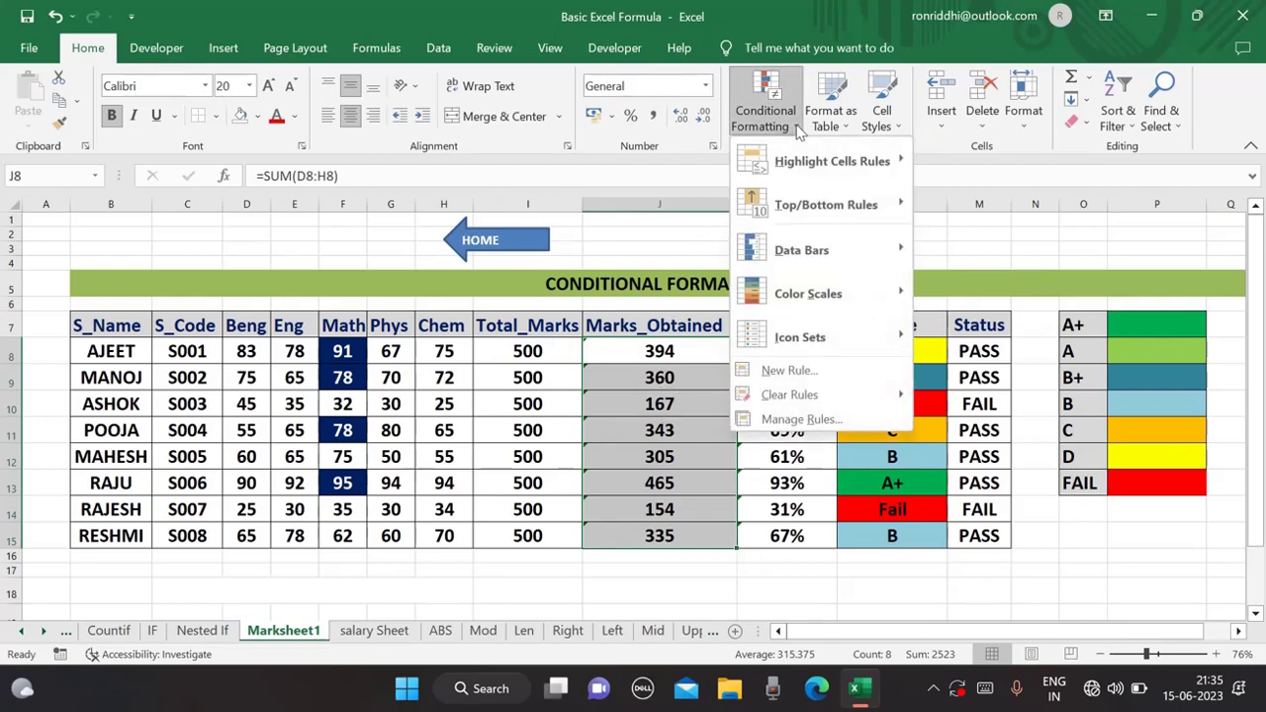
mouse_move(808, 345)
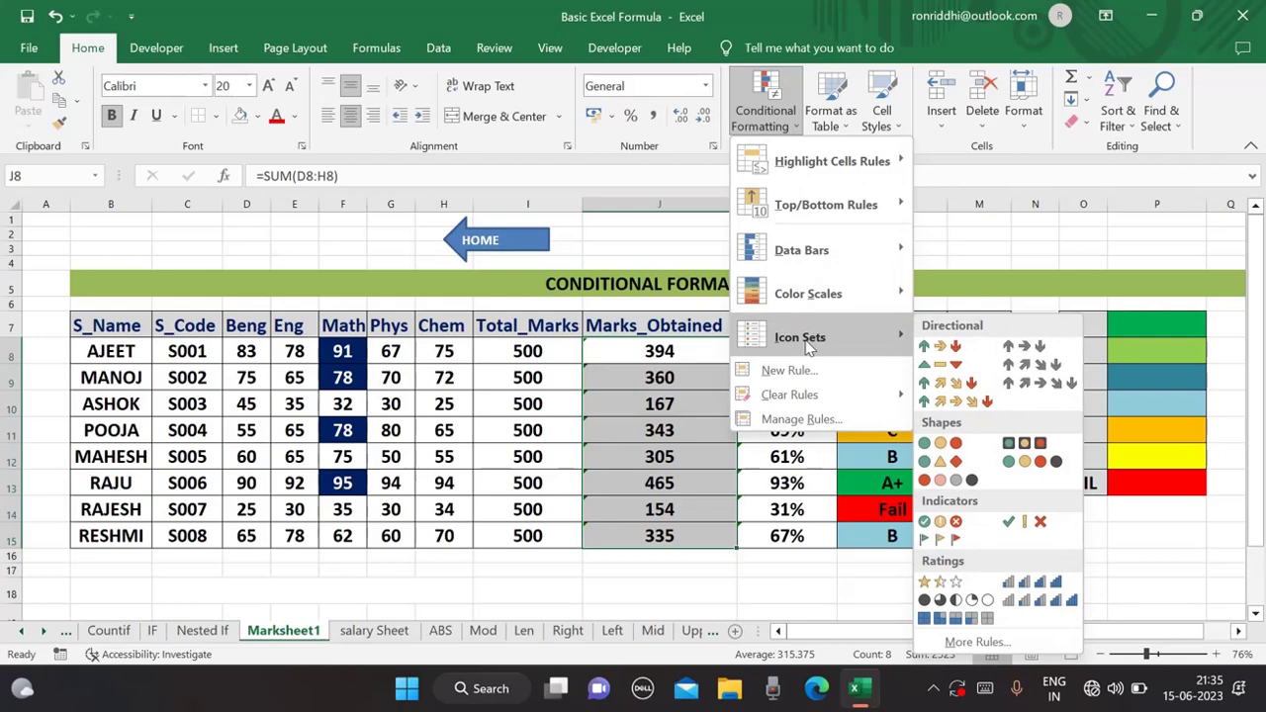
left_click(990, 643)
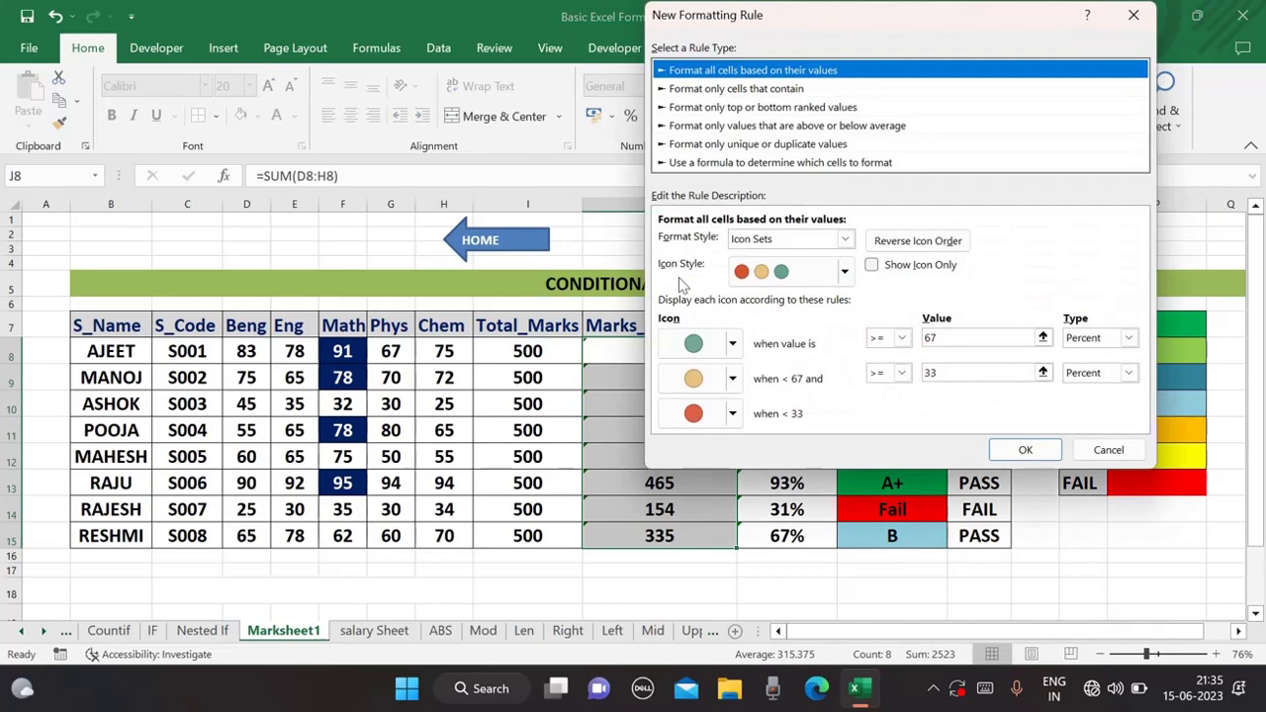
left_click(847, 275)
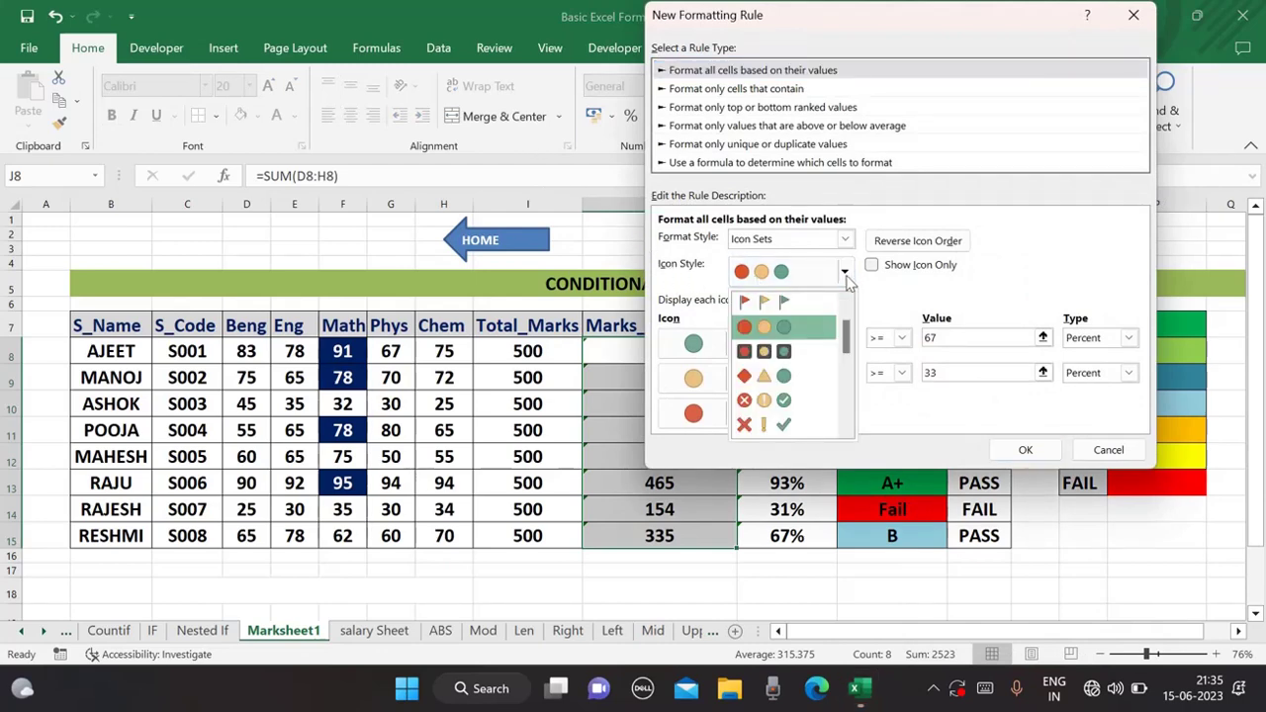
left_click(764, 331)
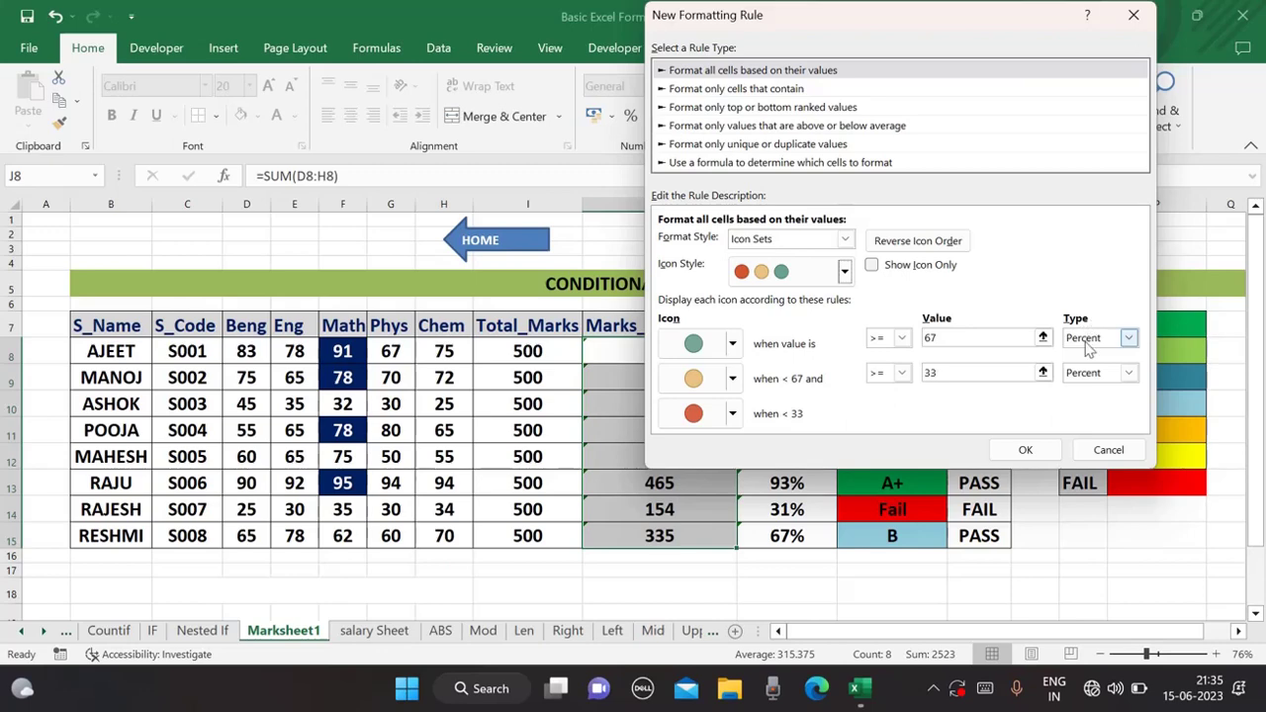
left_click(1129, 339)
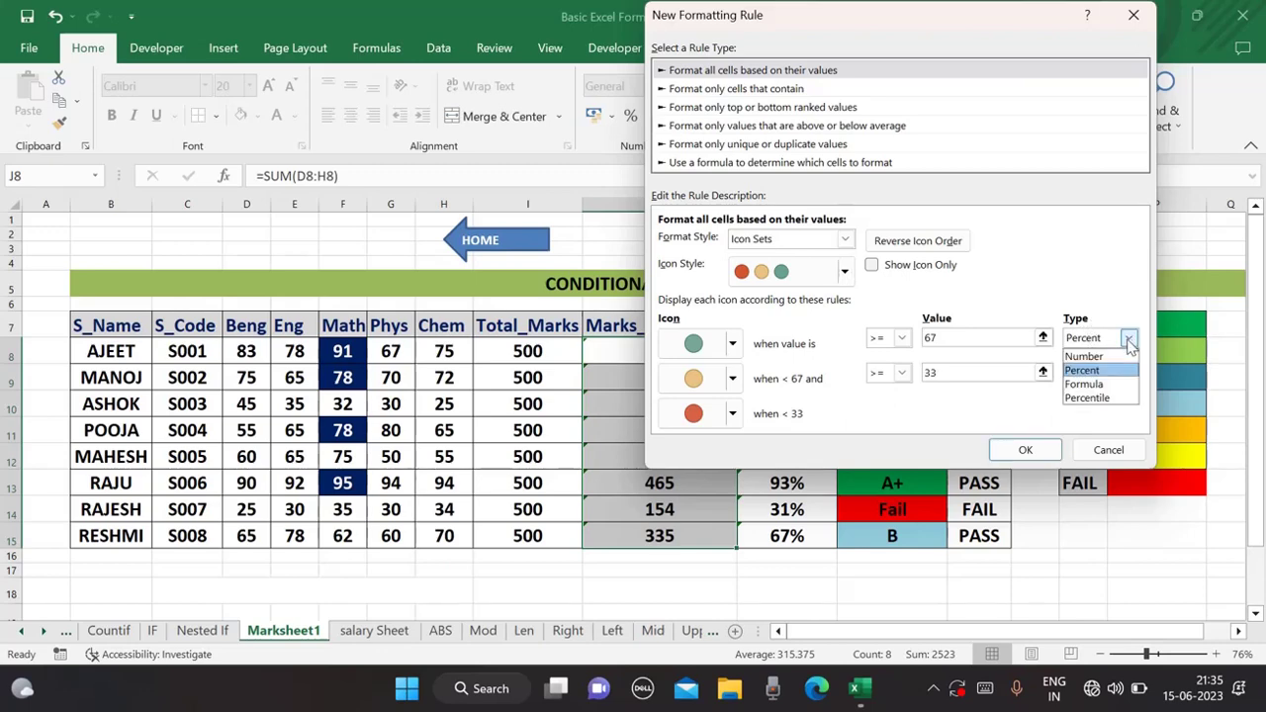
Step: Set the green threshold to Number 450 and the amber threshold to Number 300
left_click(1085, 356)
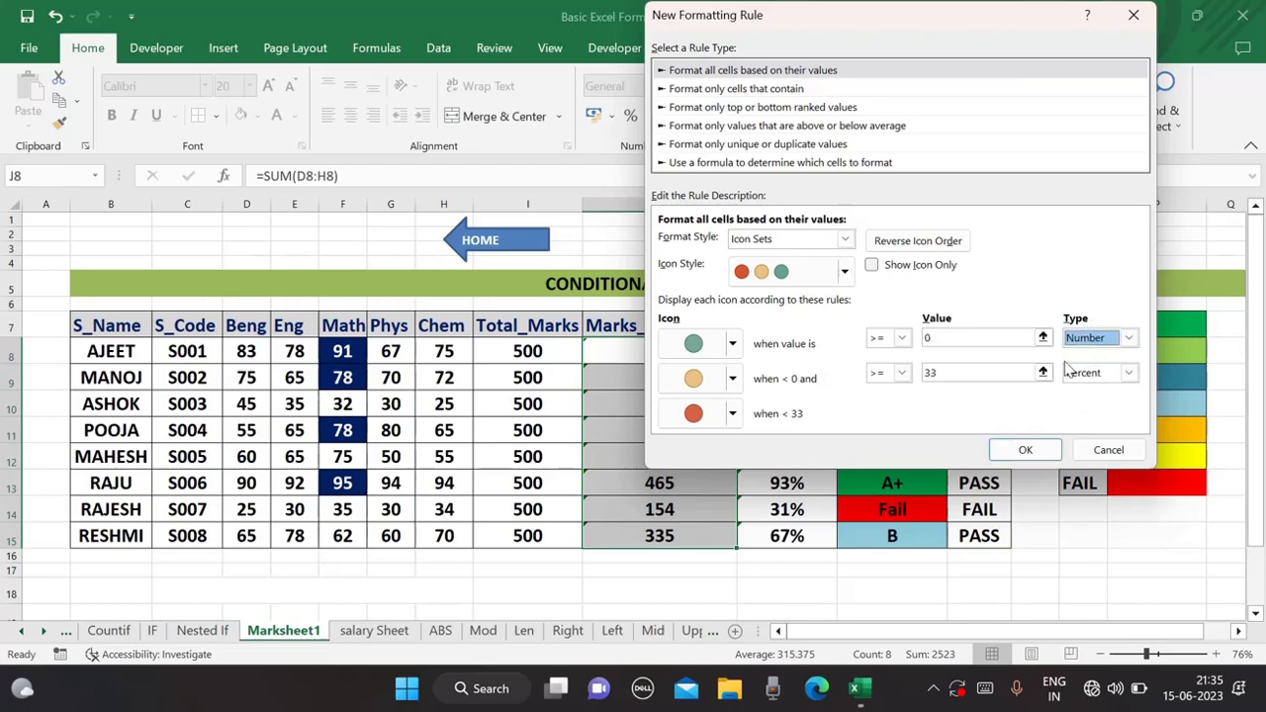
left_click(946, 339)
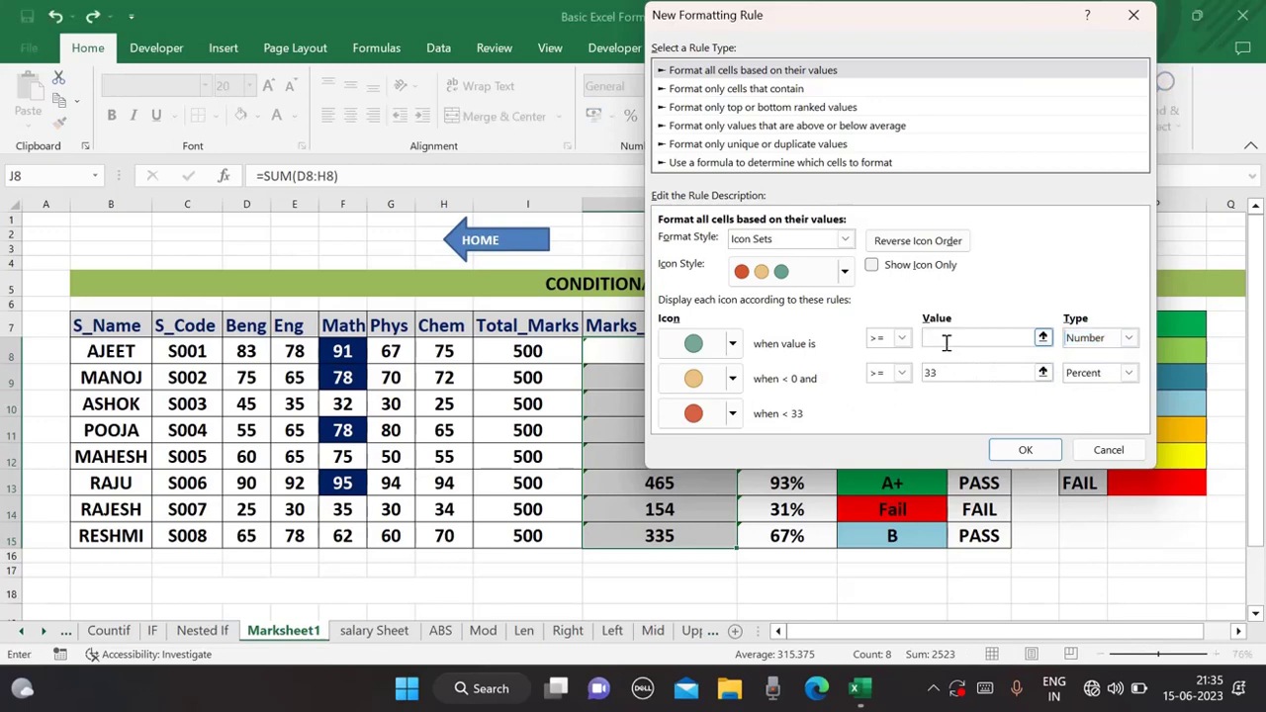
type("450")
left_click(1129, 374)
left_click(1084, 391)
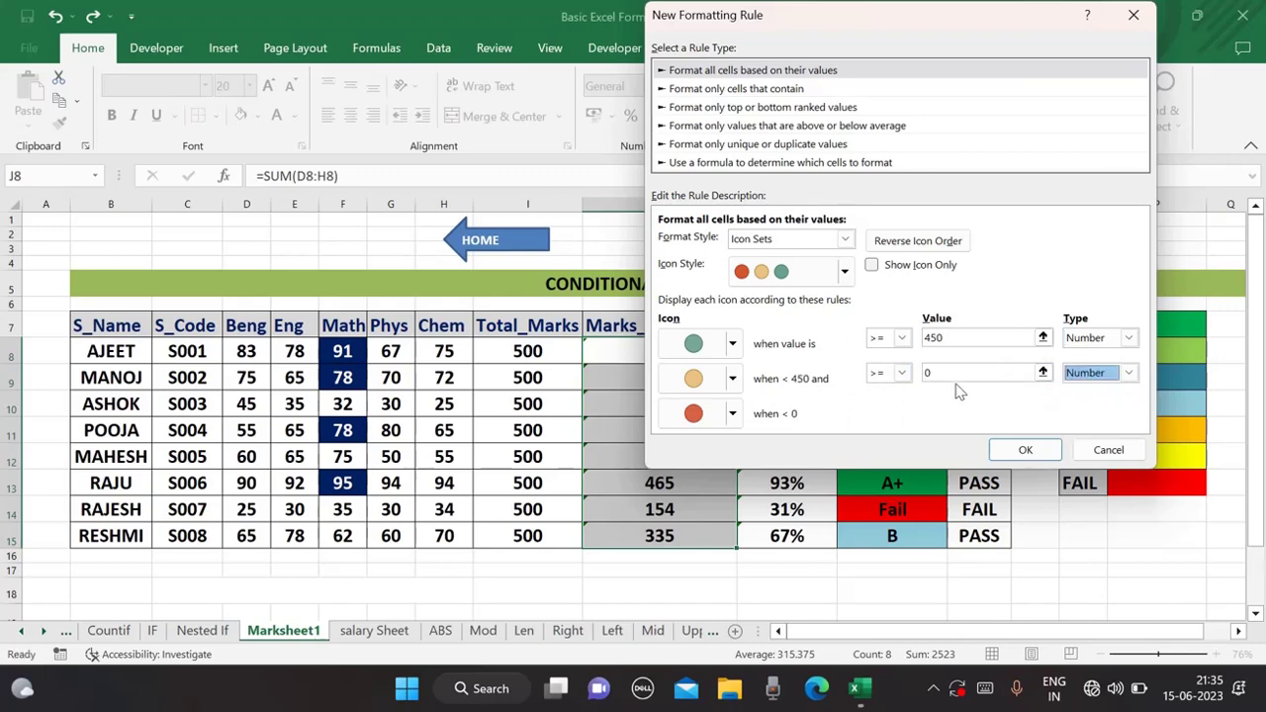
left_click(938, 373)
key("BackSpace")
type("3")
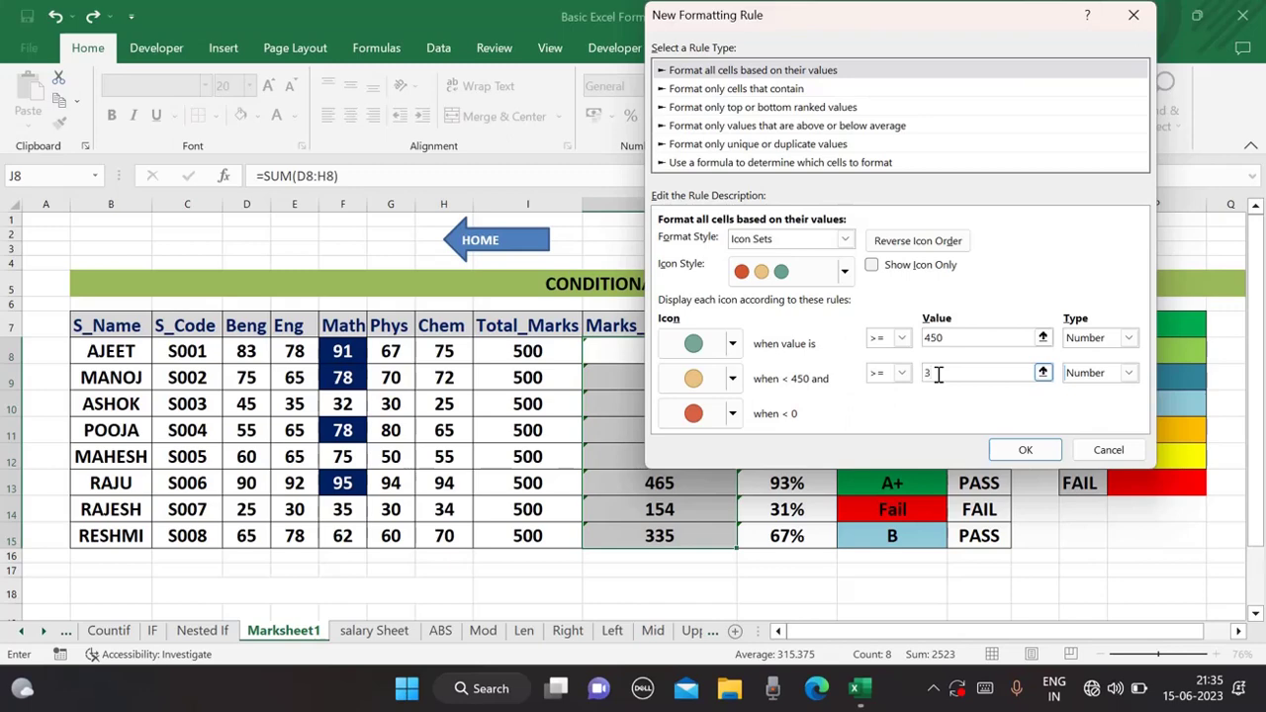
type("00")
left_click(1032, 451)
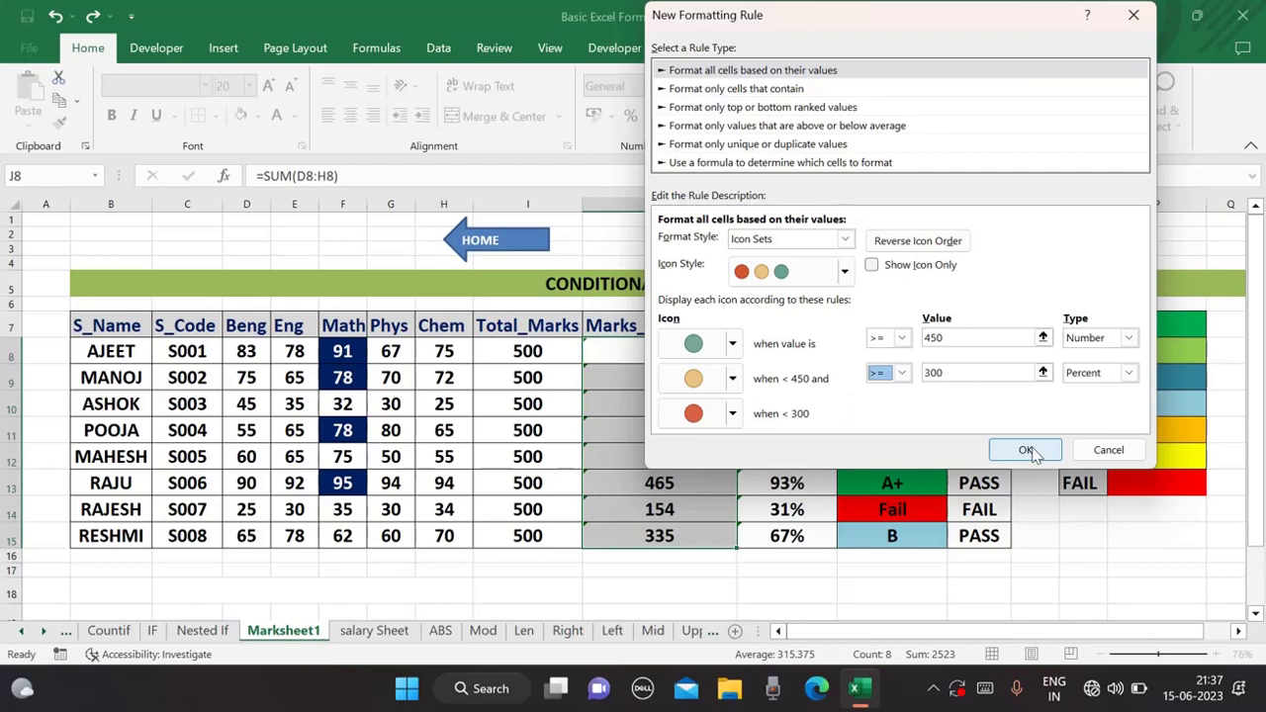
Step: Reset the amber threshold type to Number and apply the green/amber/red circle rule
left_click(1128, 372)
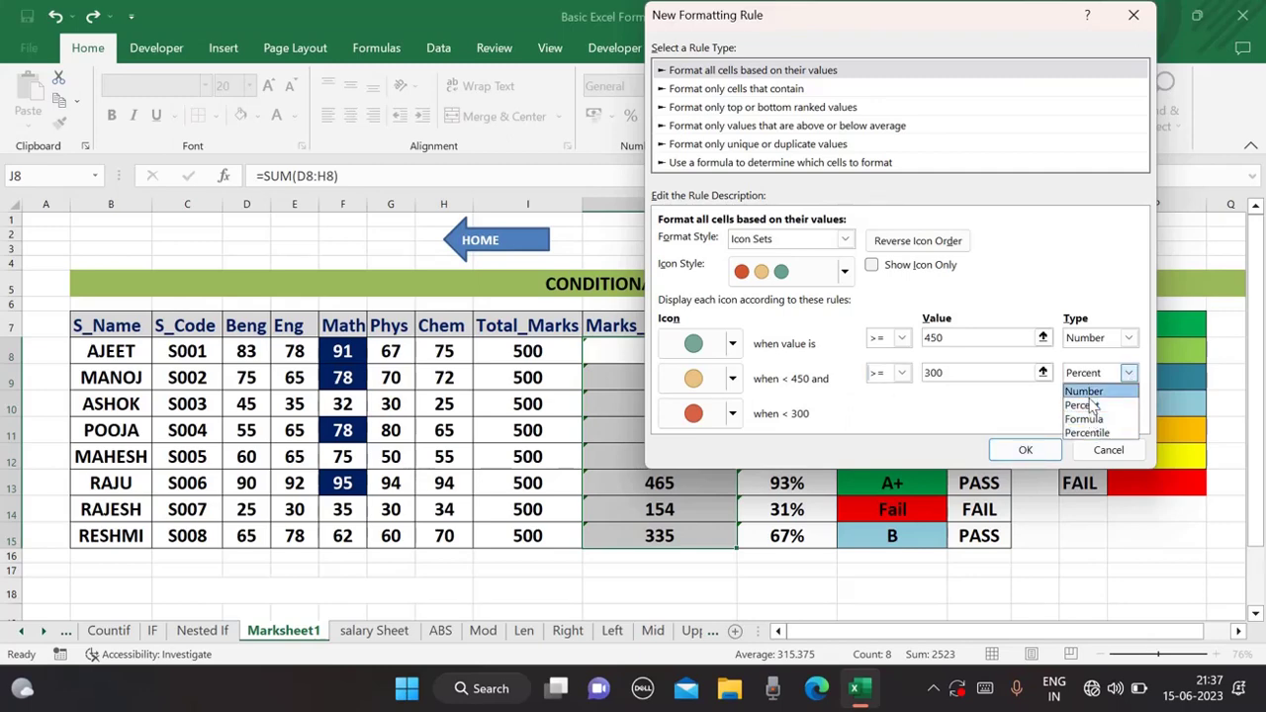
left_click(1086, 392)
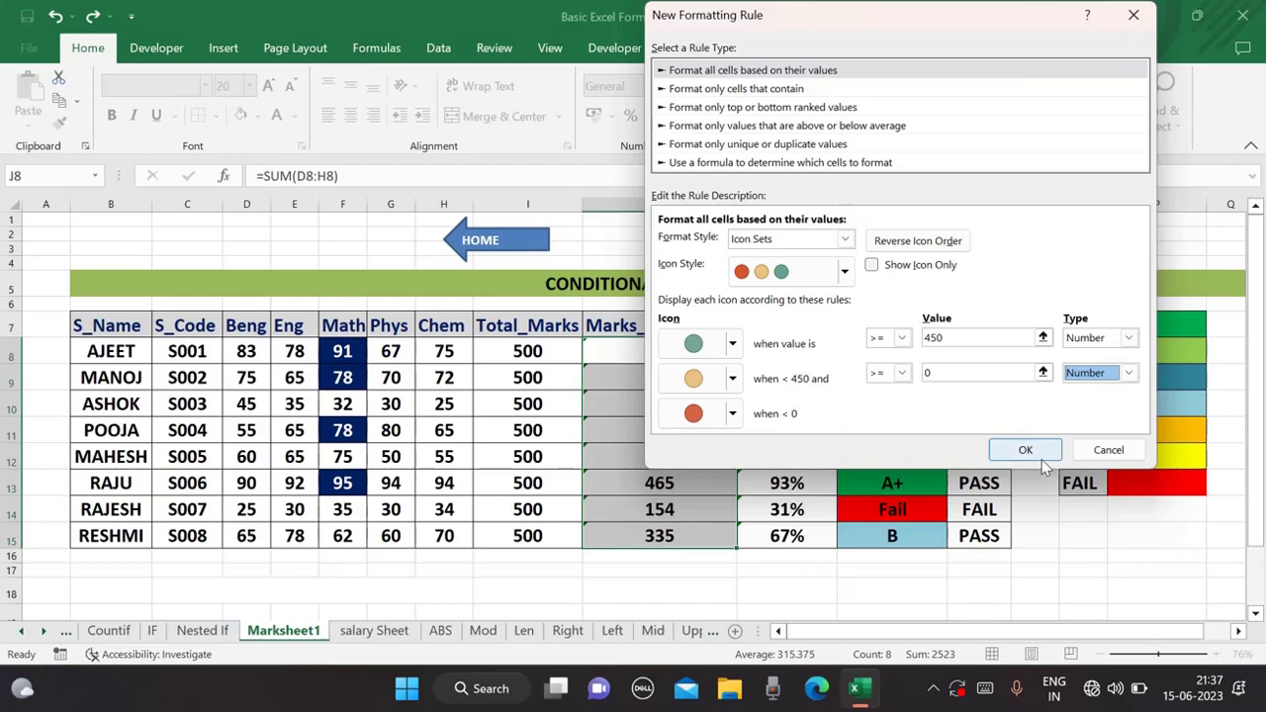
left_click(930, 374)
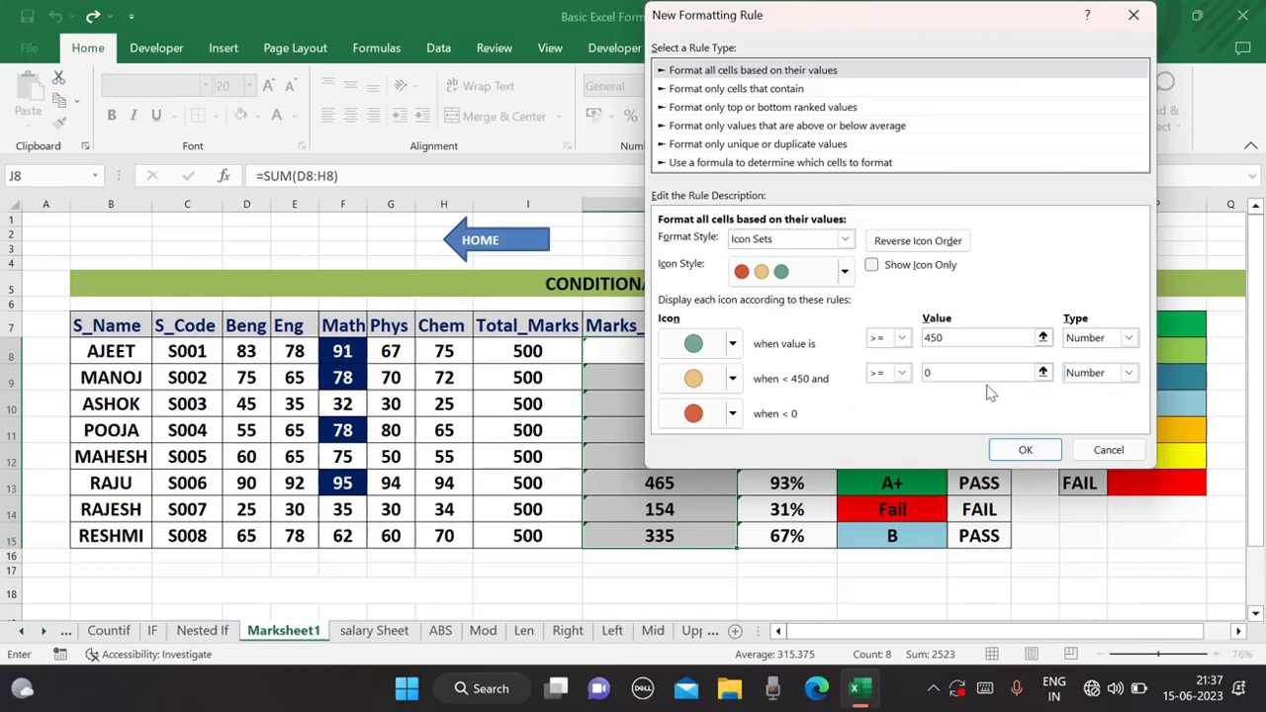
key("BackSpace")
type("300")
left_click(1032, 453)
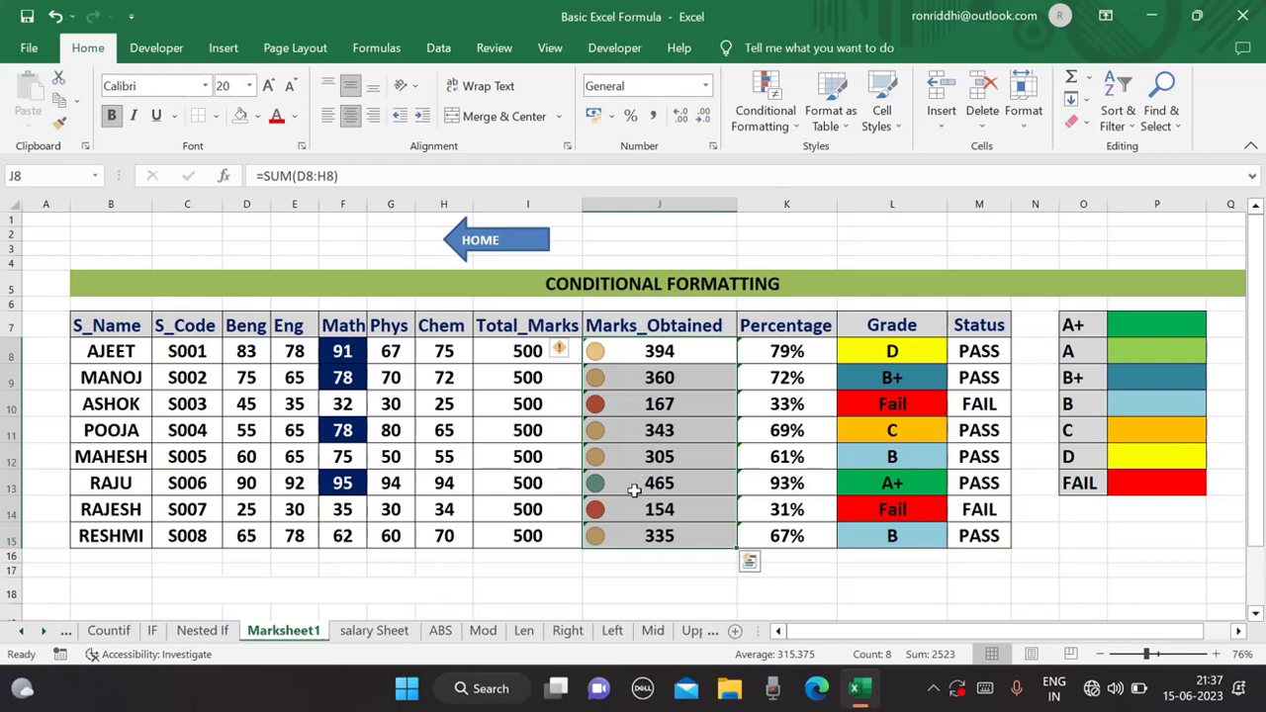
left_click(629, 542)
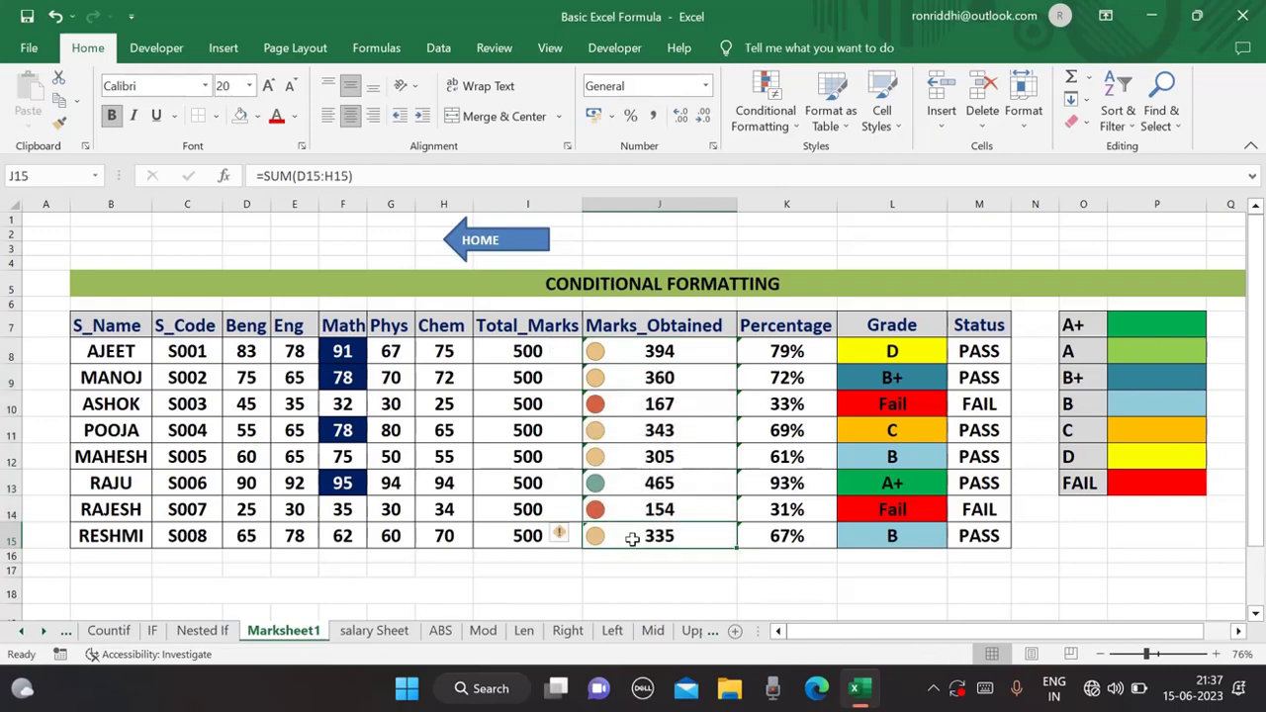